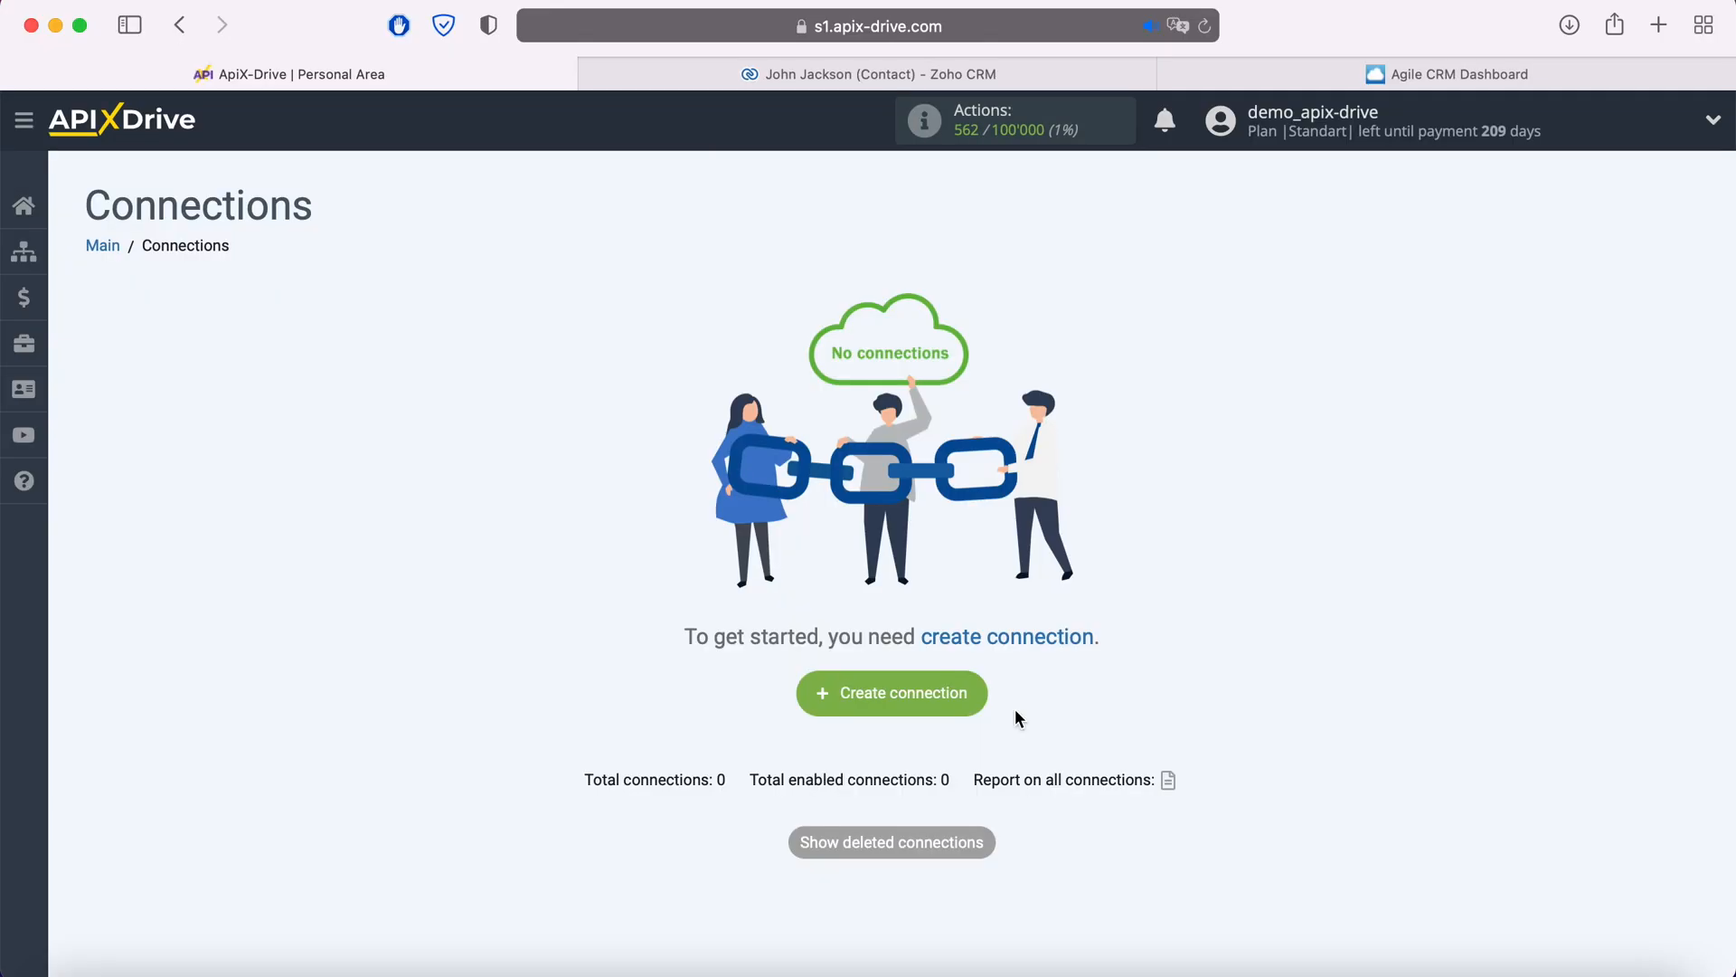
- Start a new connection and choose Zoho CRM as the data source system
left_click(984, 689)
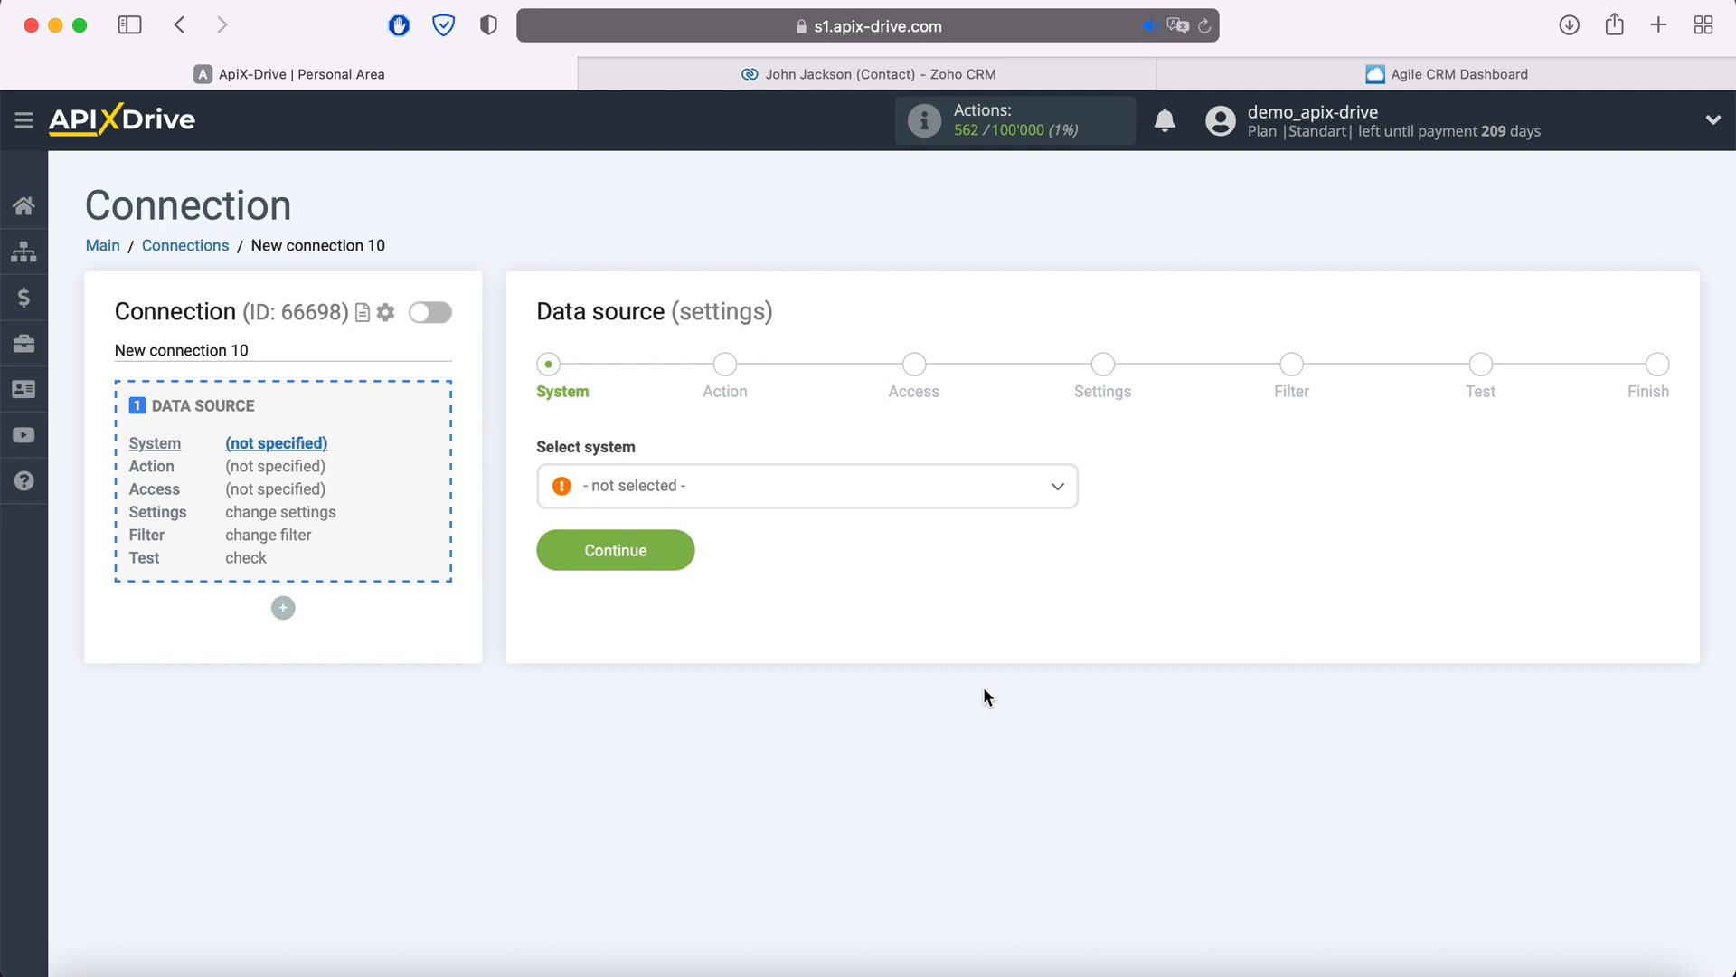
left_click(834, 495)
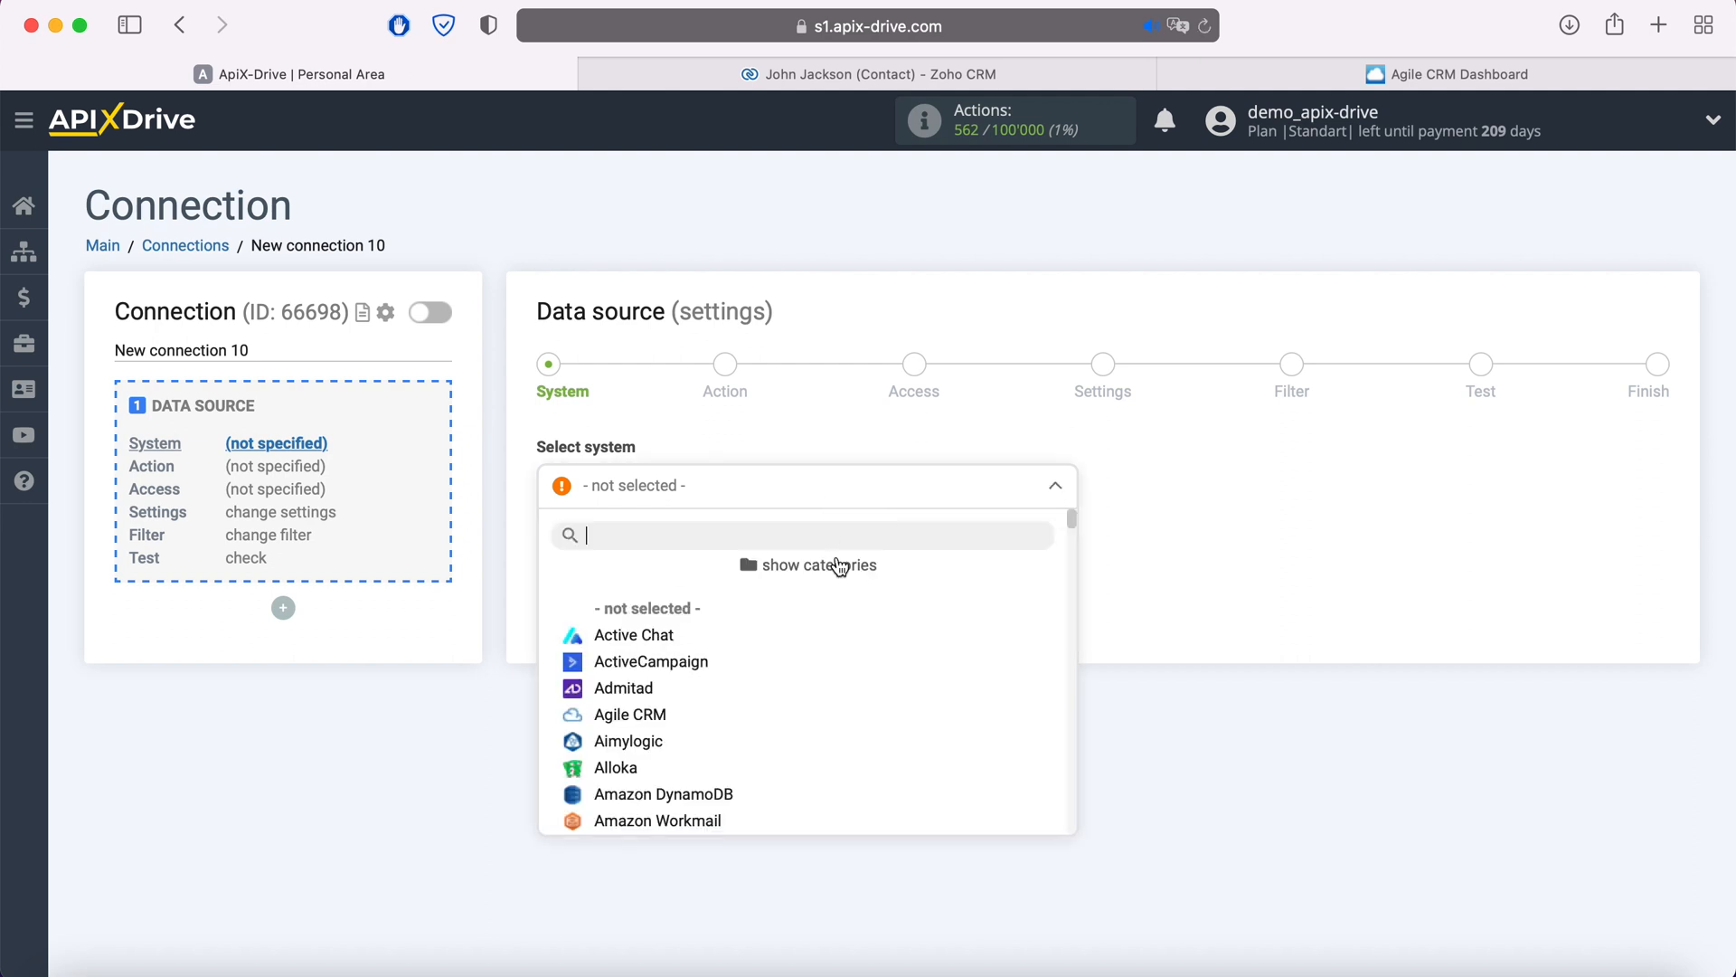
scroll(873, 670, "down", 20)
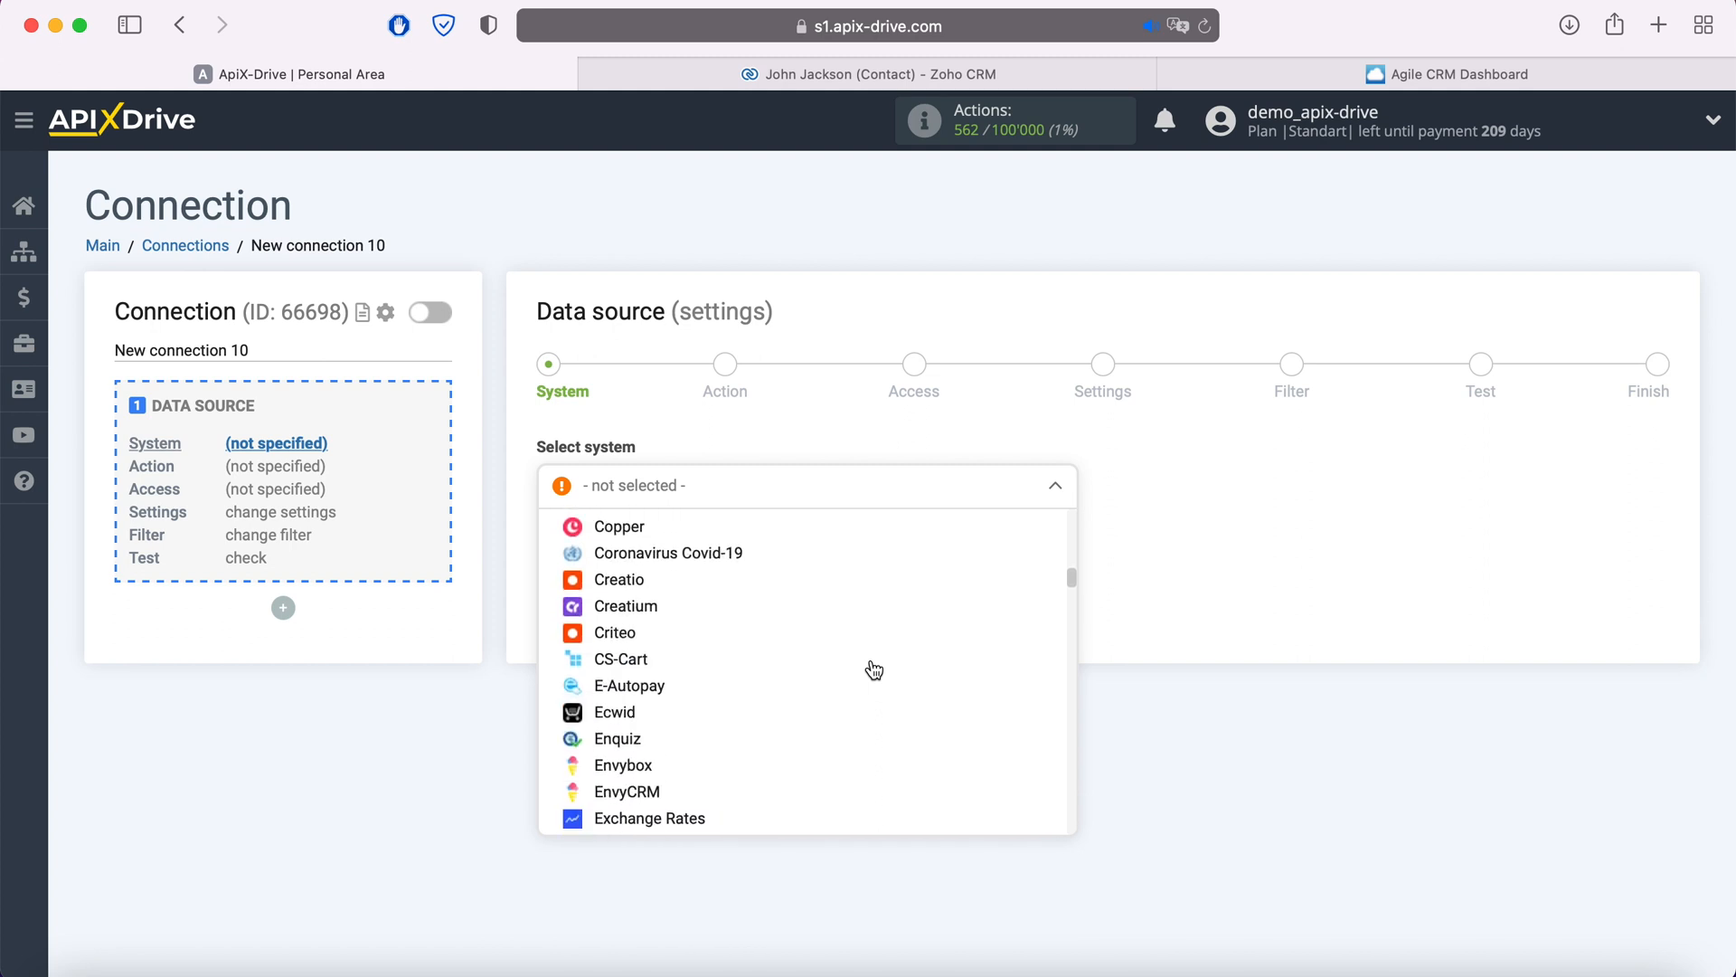
scroll(873, 670, "down", 20)
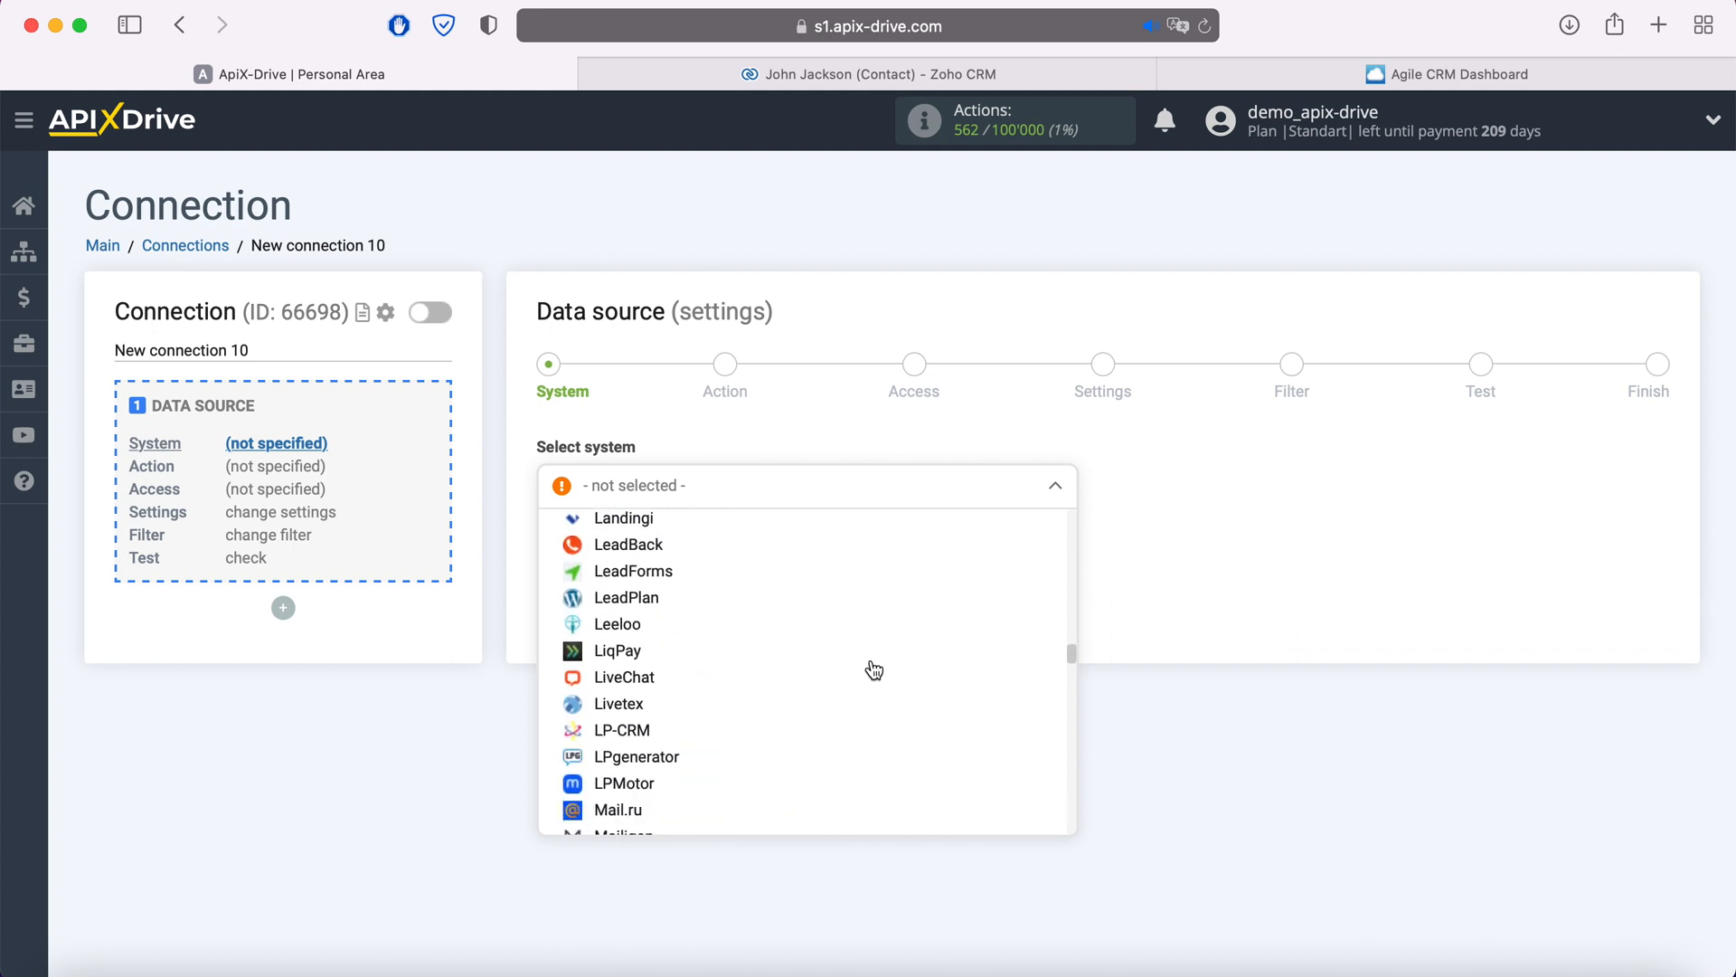
scroll(874, 671, "down", 20)
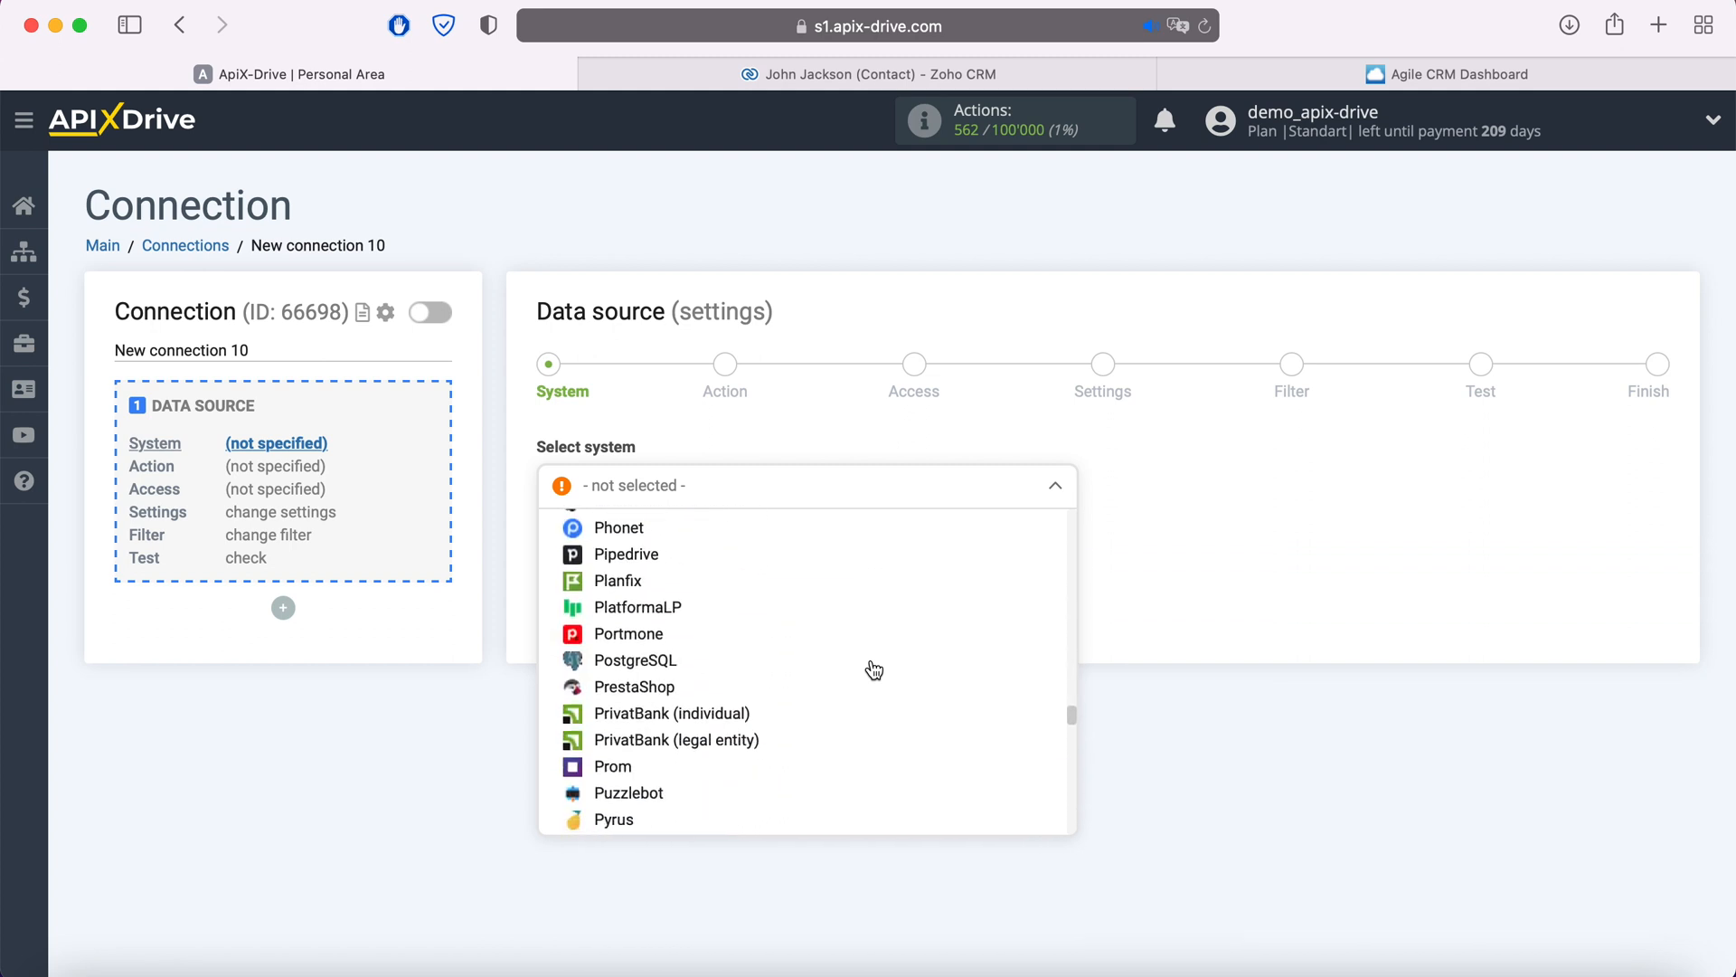
scroll(874, 671, "down", 20)
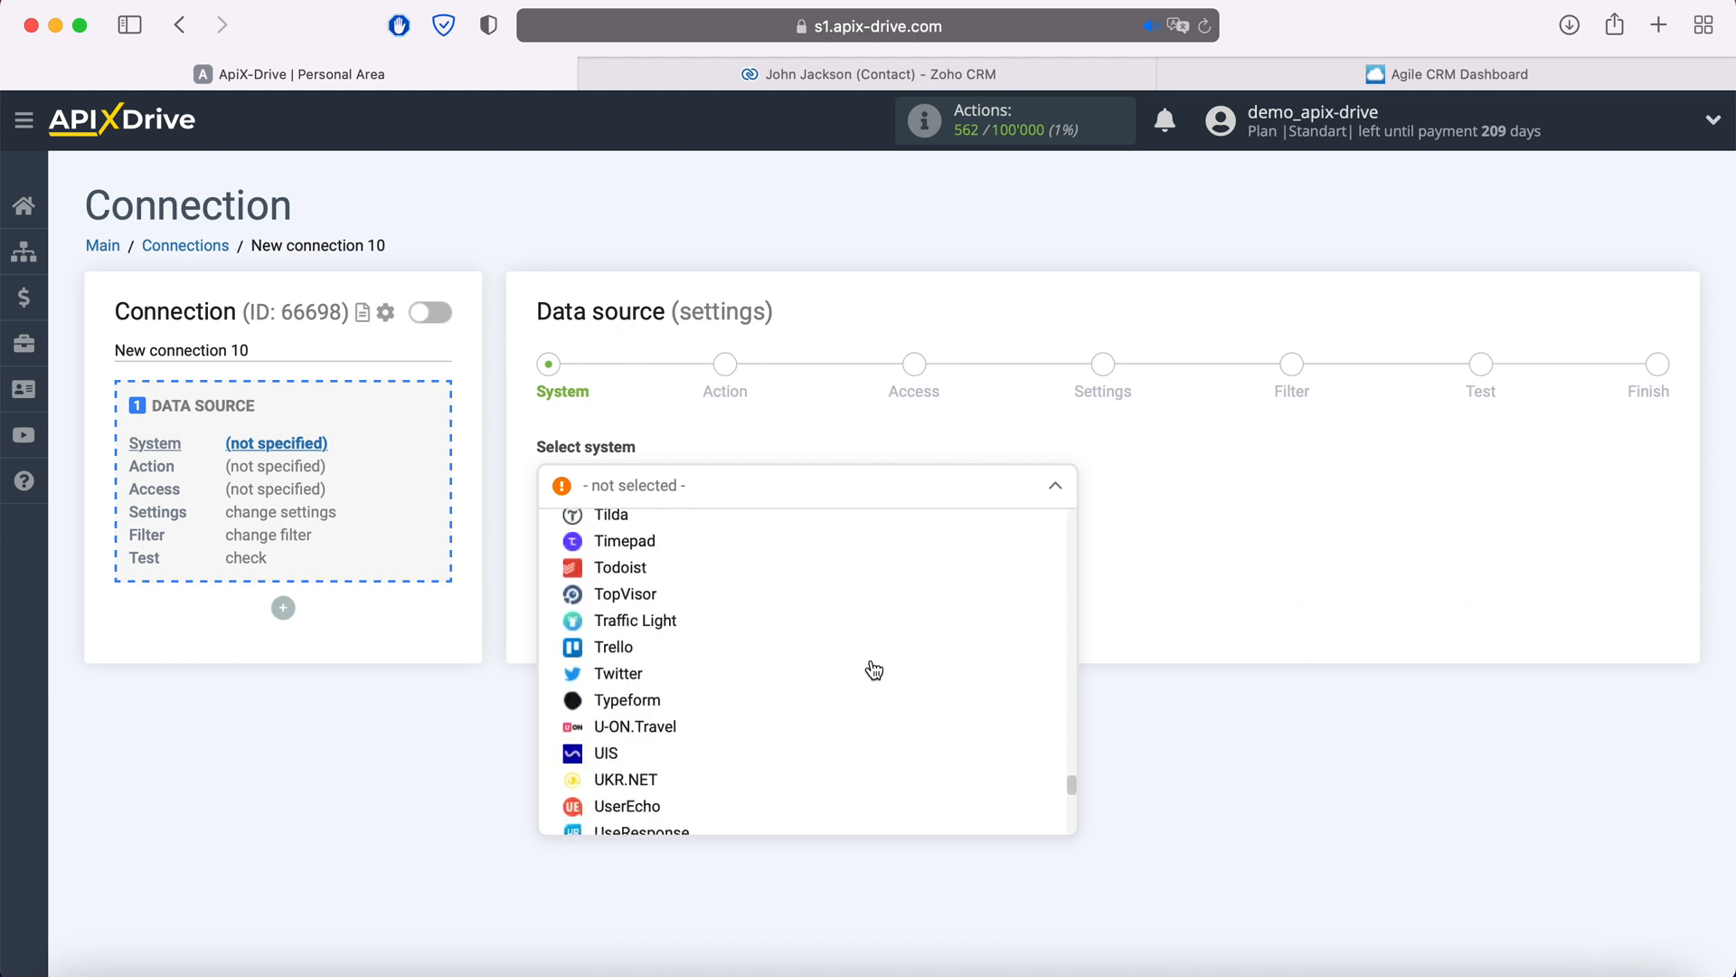
scroll(871, 668, "down", 10)
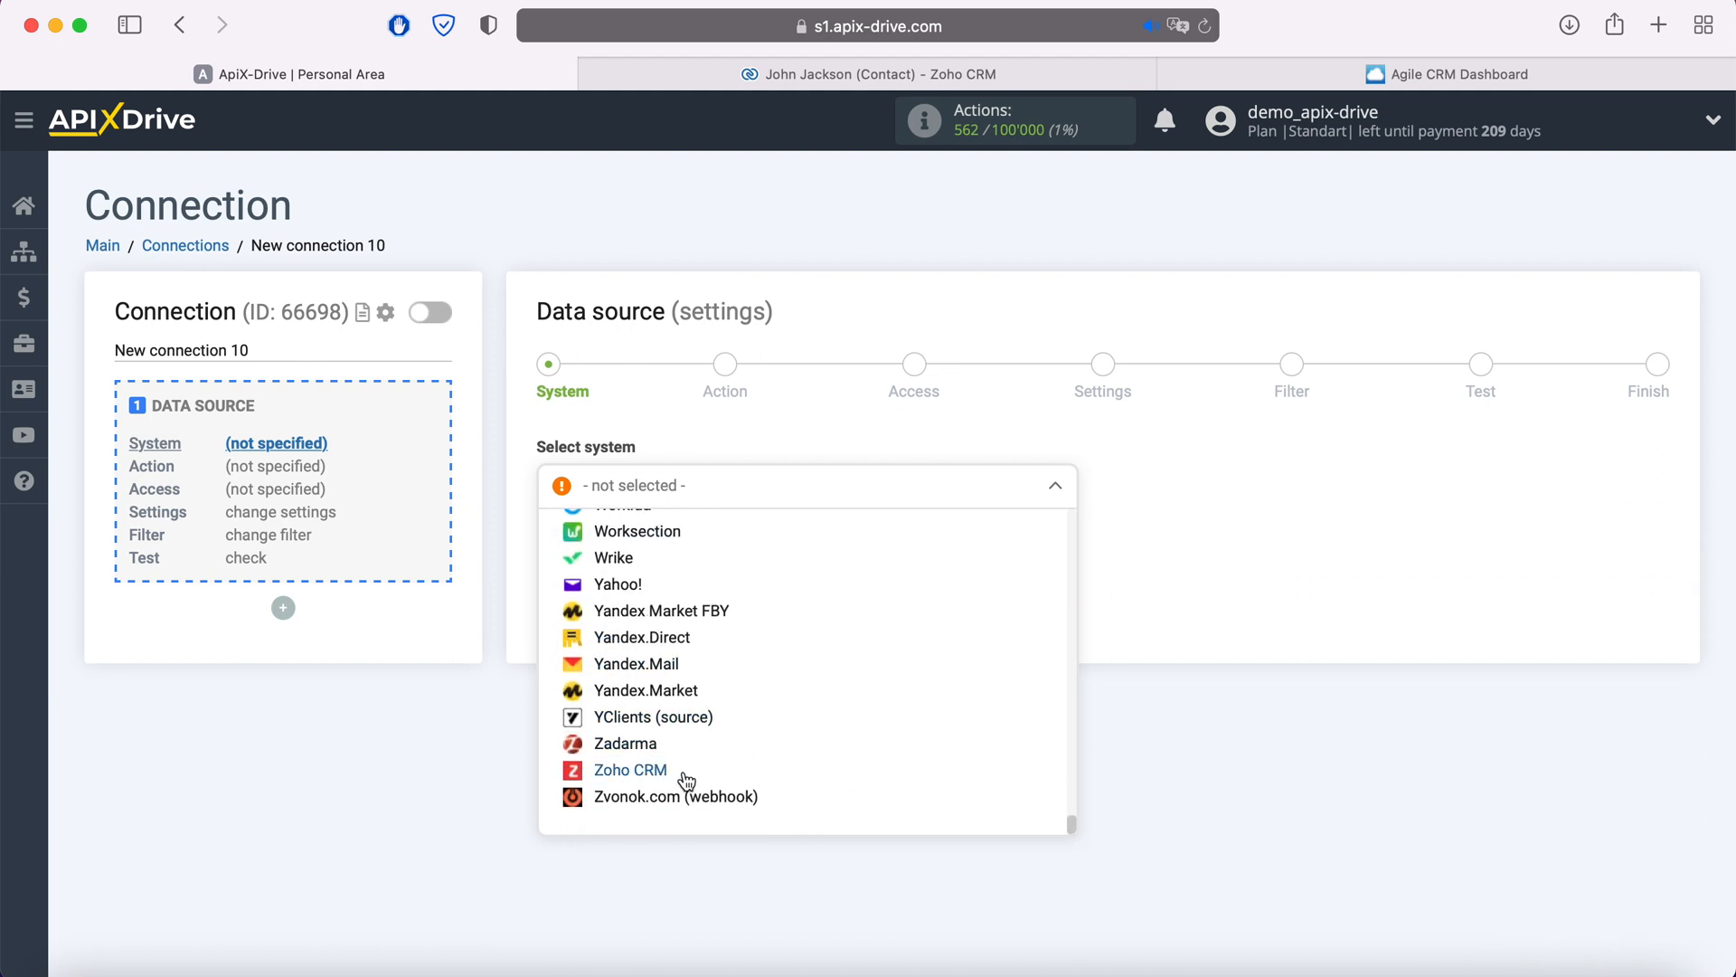
left_click(665, 778)
left_click(676, 551)
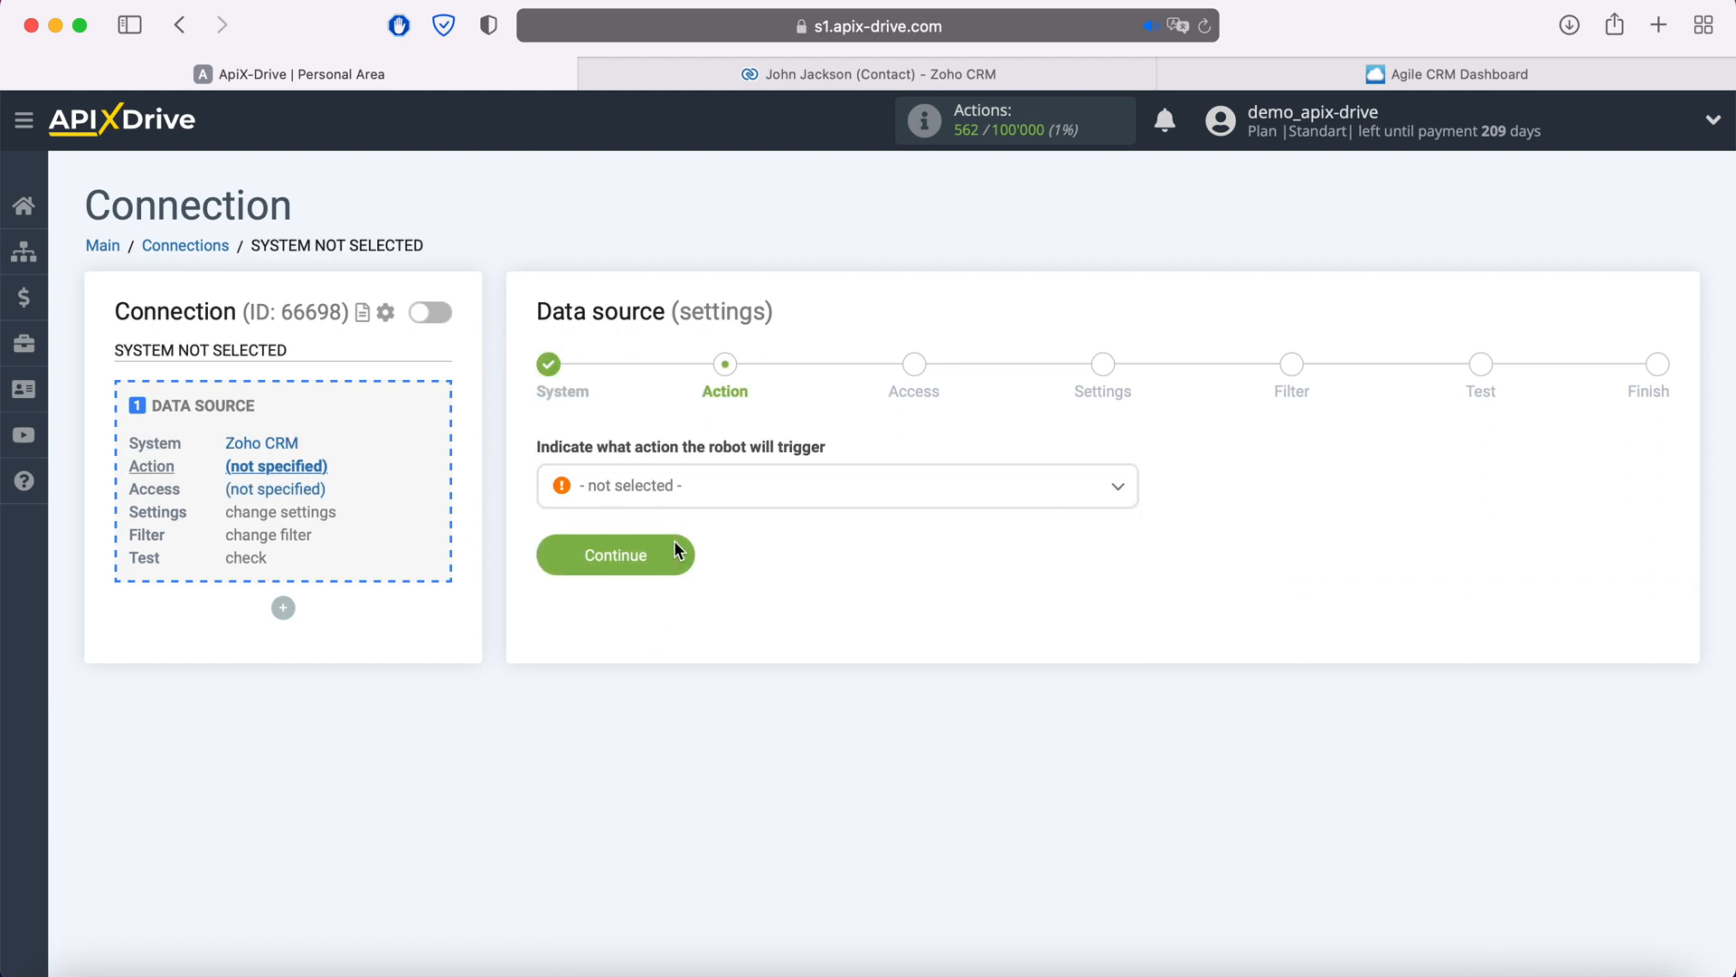
- Set the Zoho CRM action to Get Contacts (new)
left_click(707, 497)
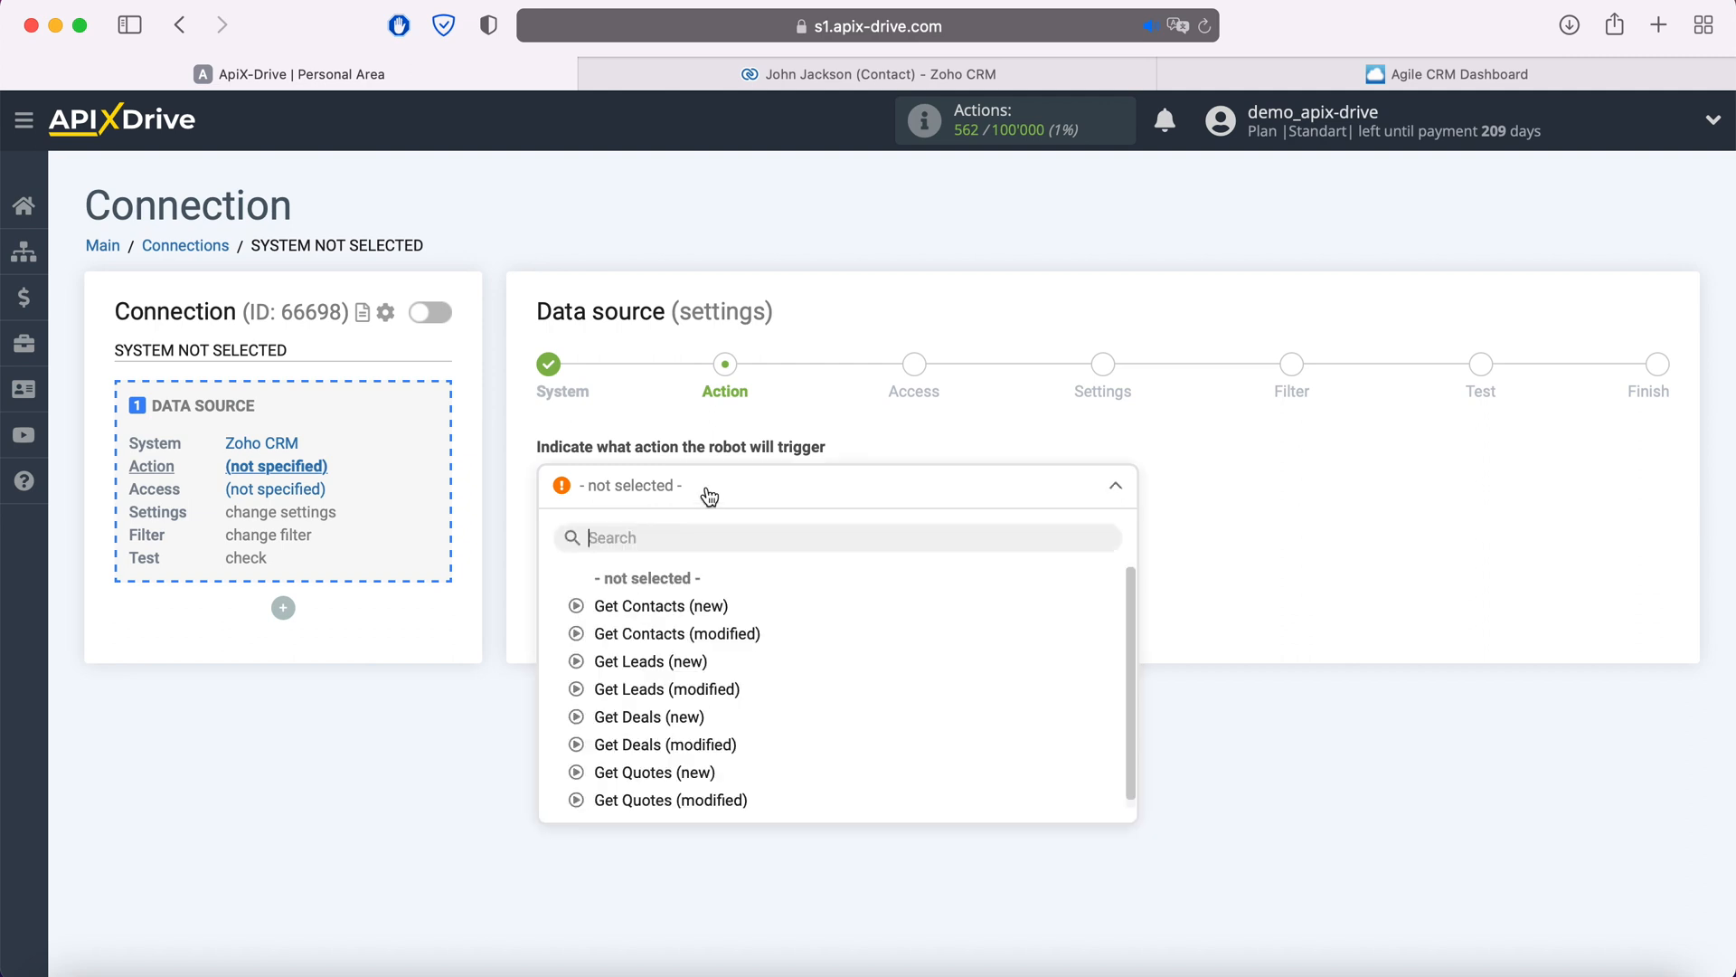
left_click(707, 603)
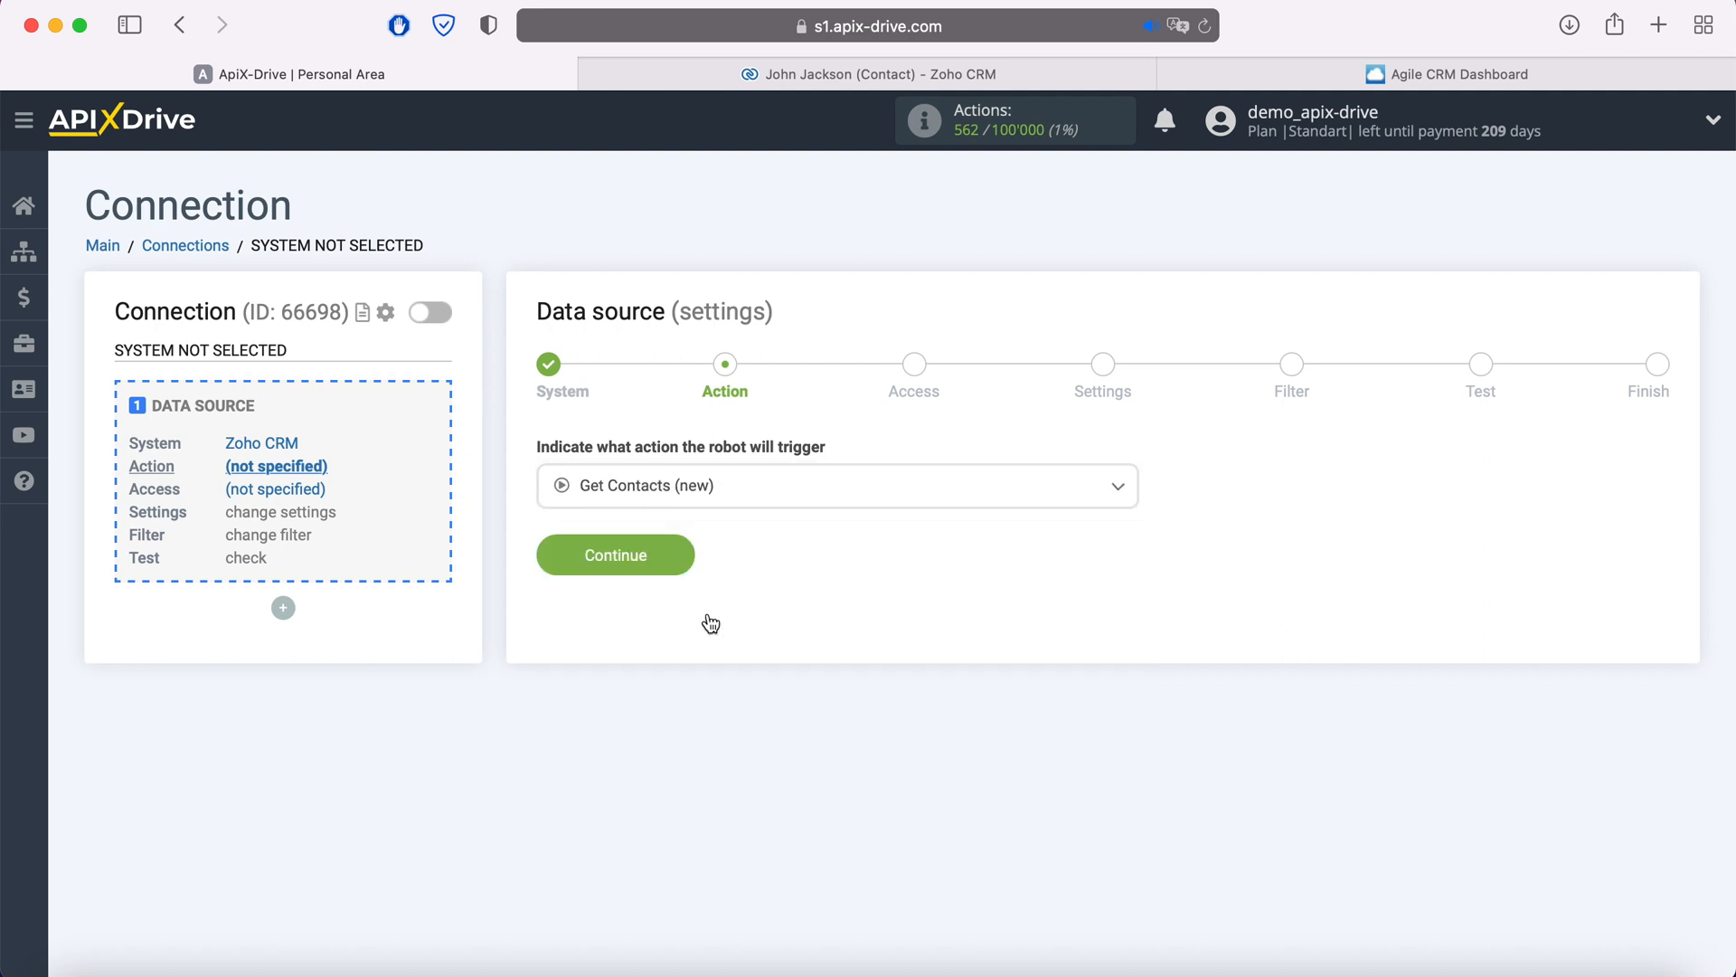
left_click(684, 556)
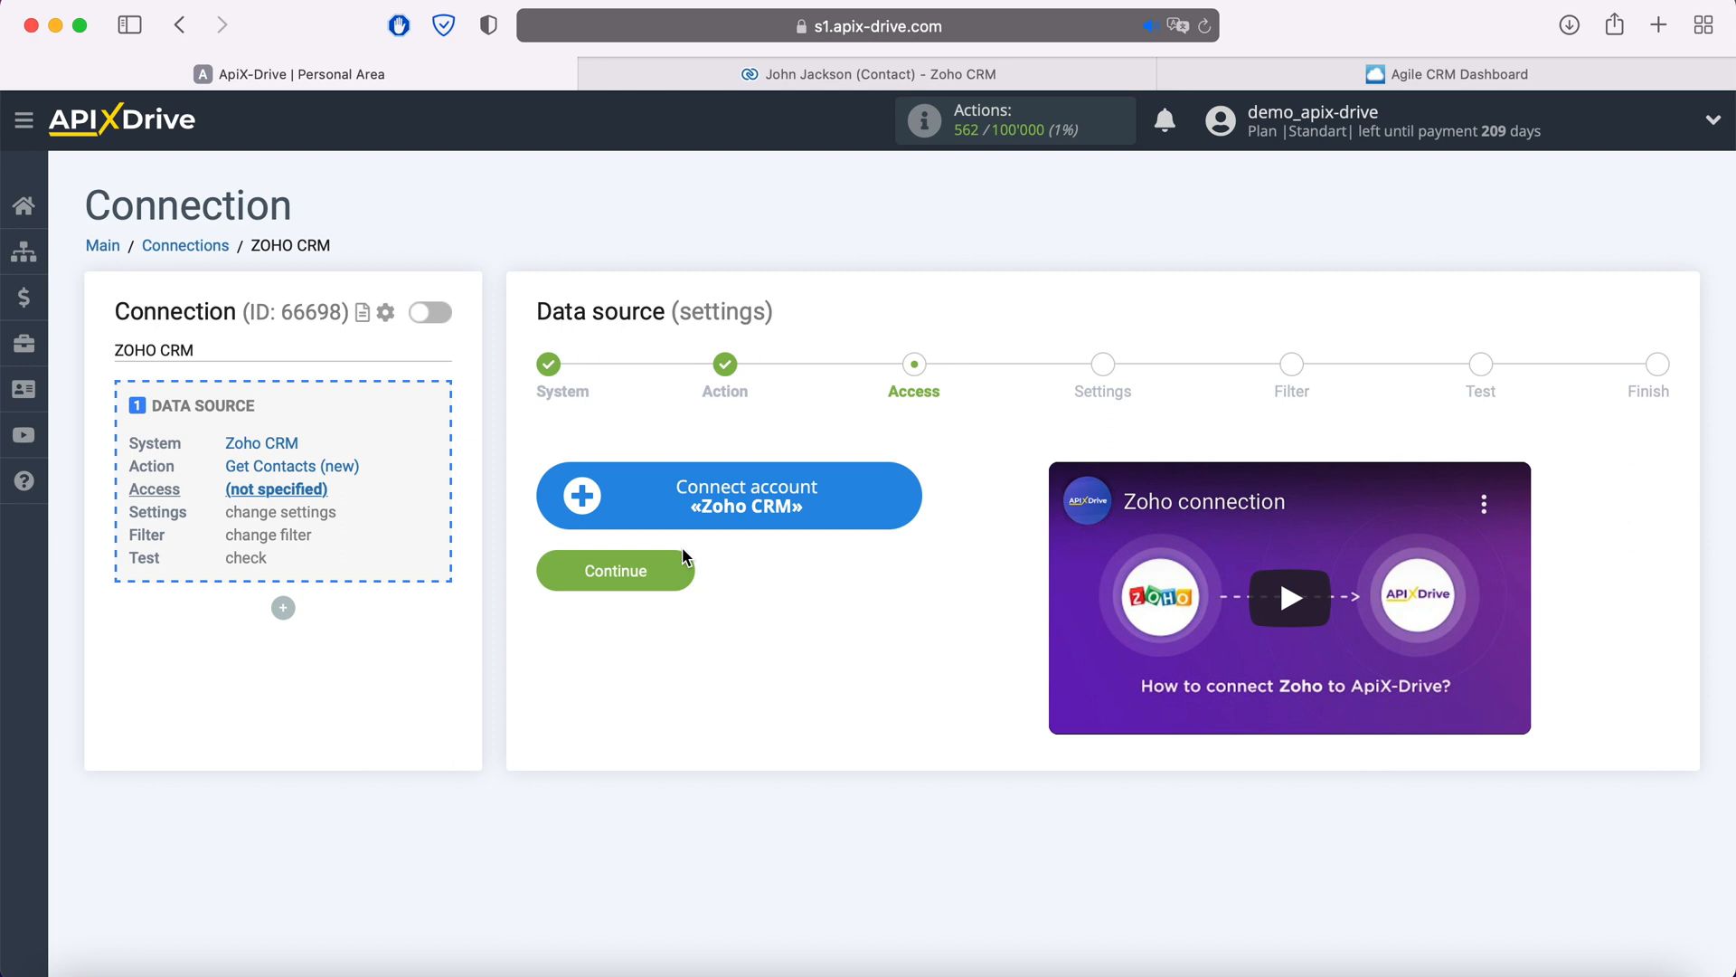
- Sign in to Zoho with the account e-mail and password, and accept ApiX Drive's access request
left_click(906, 496)
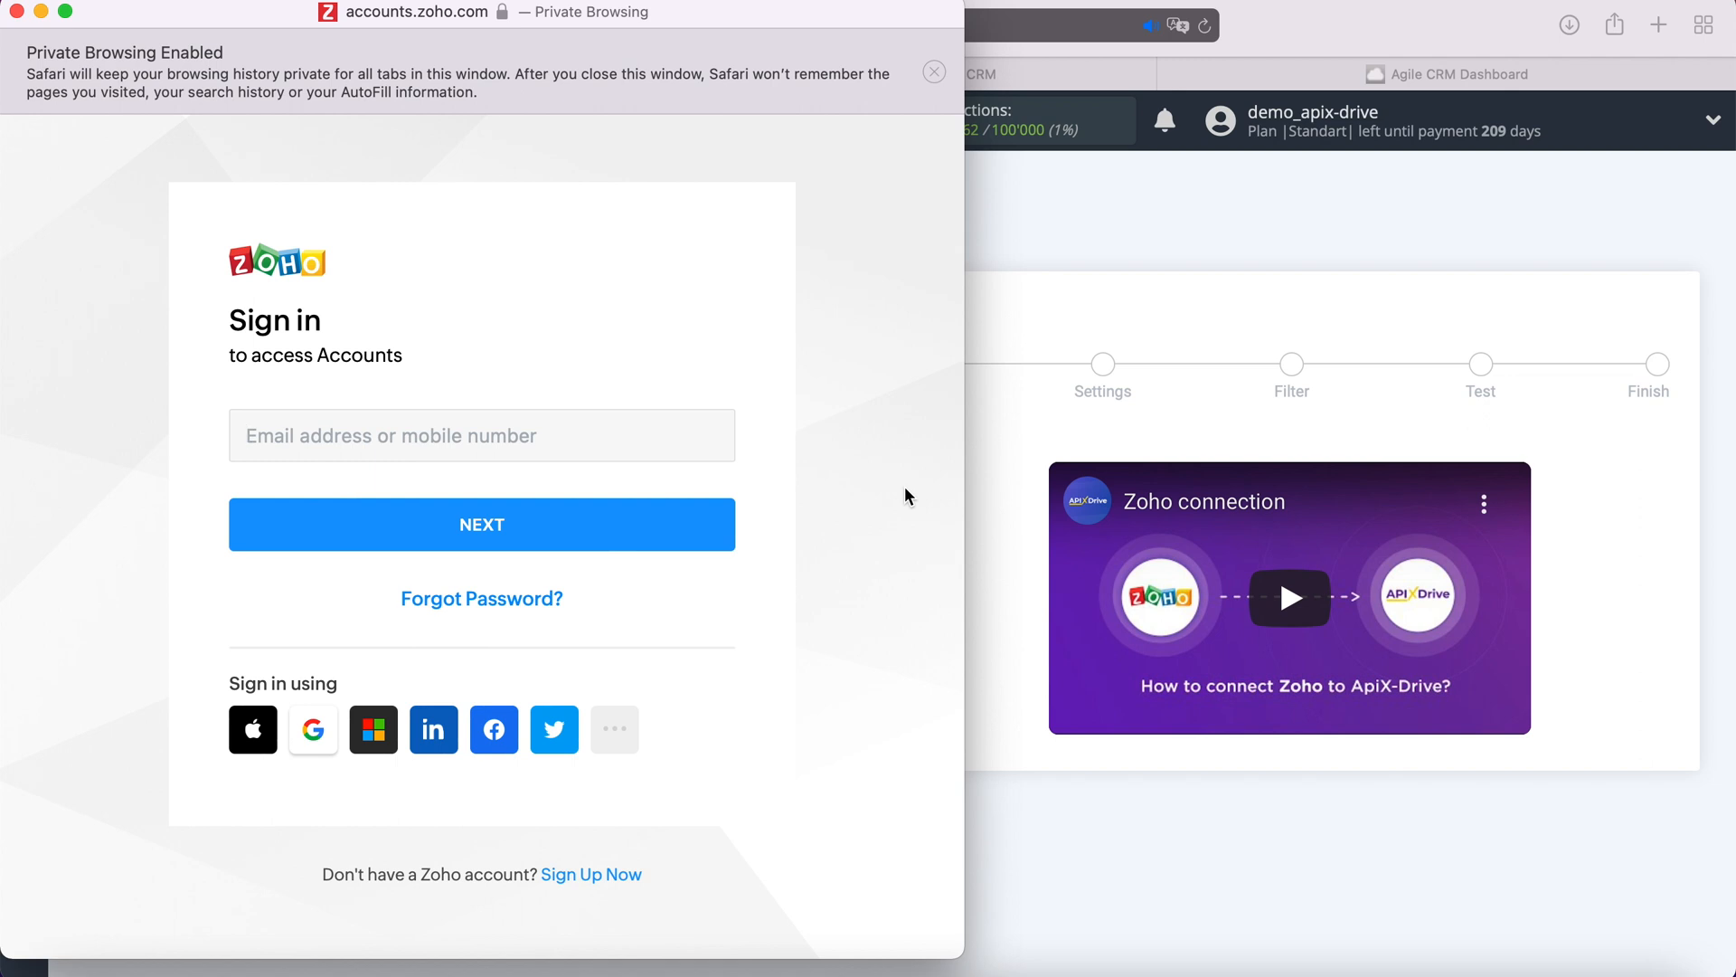
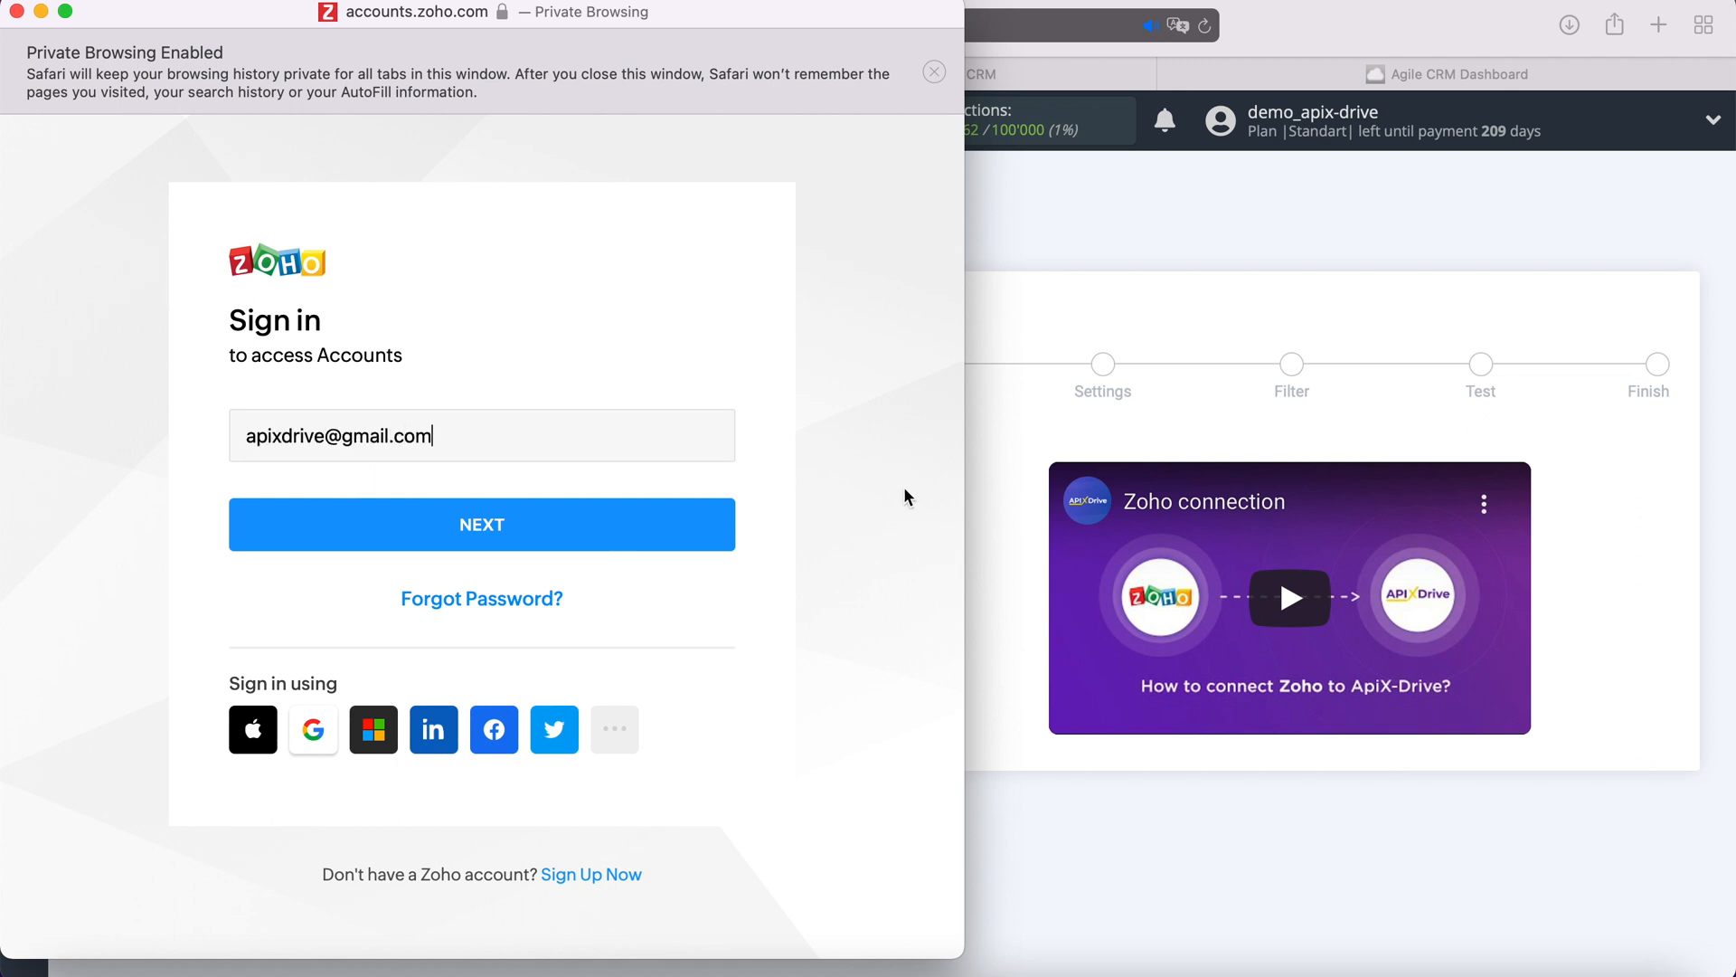
left_click(670, 529)
type("••••••••••••")
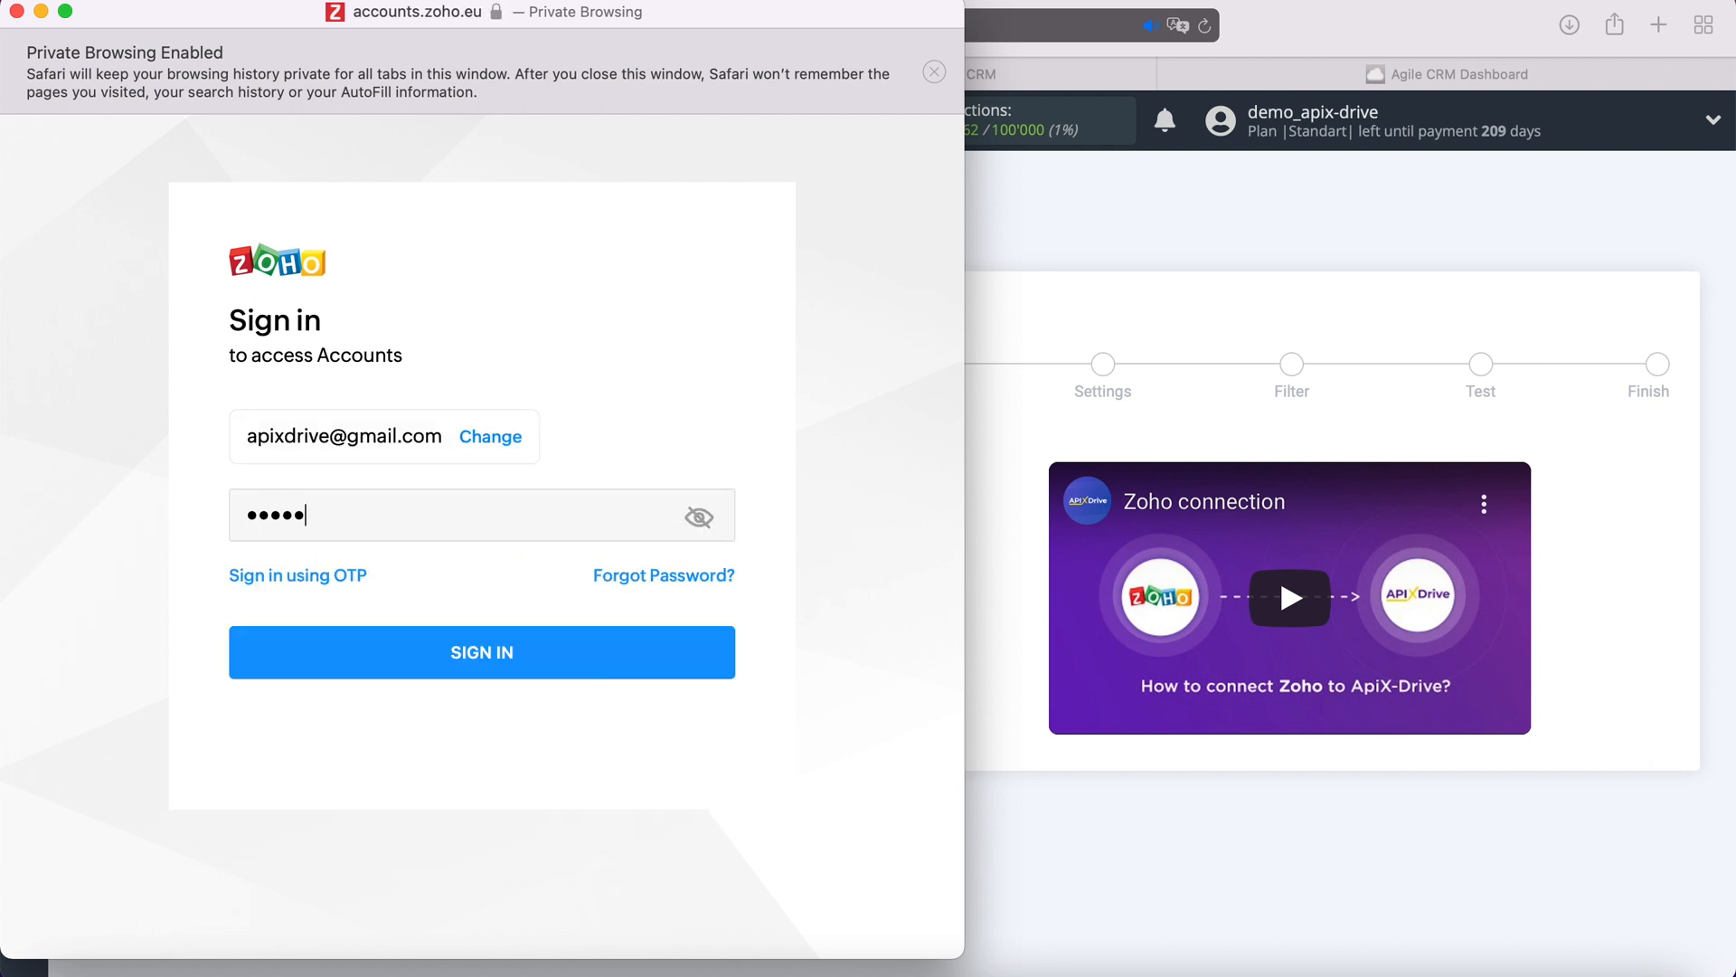
left_click(531, 663)
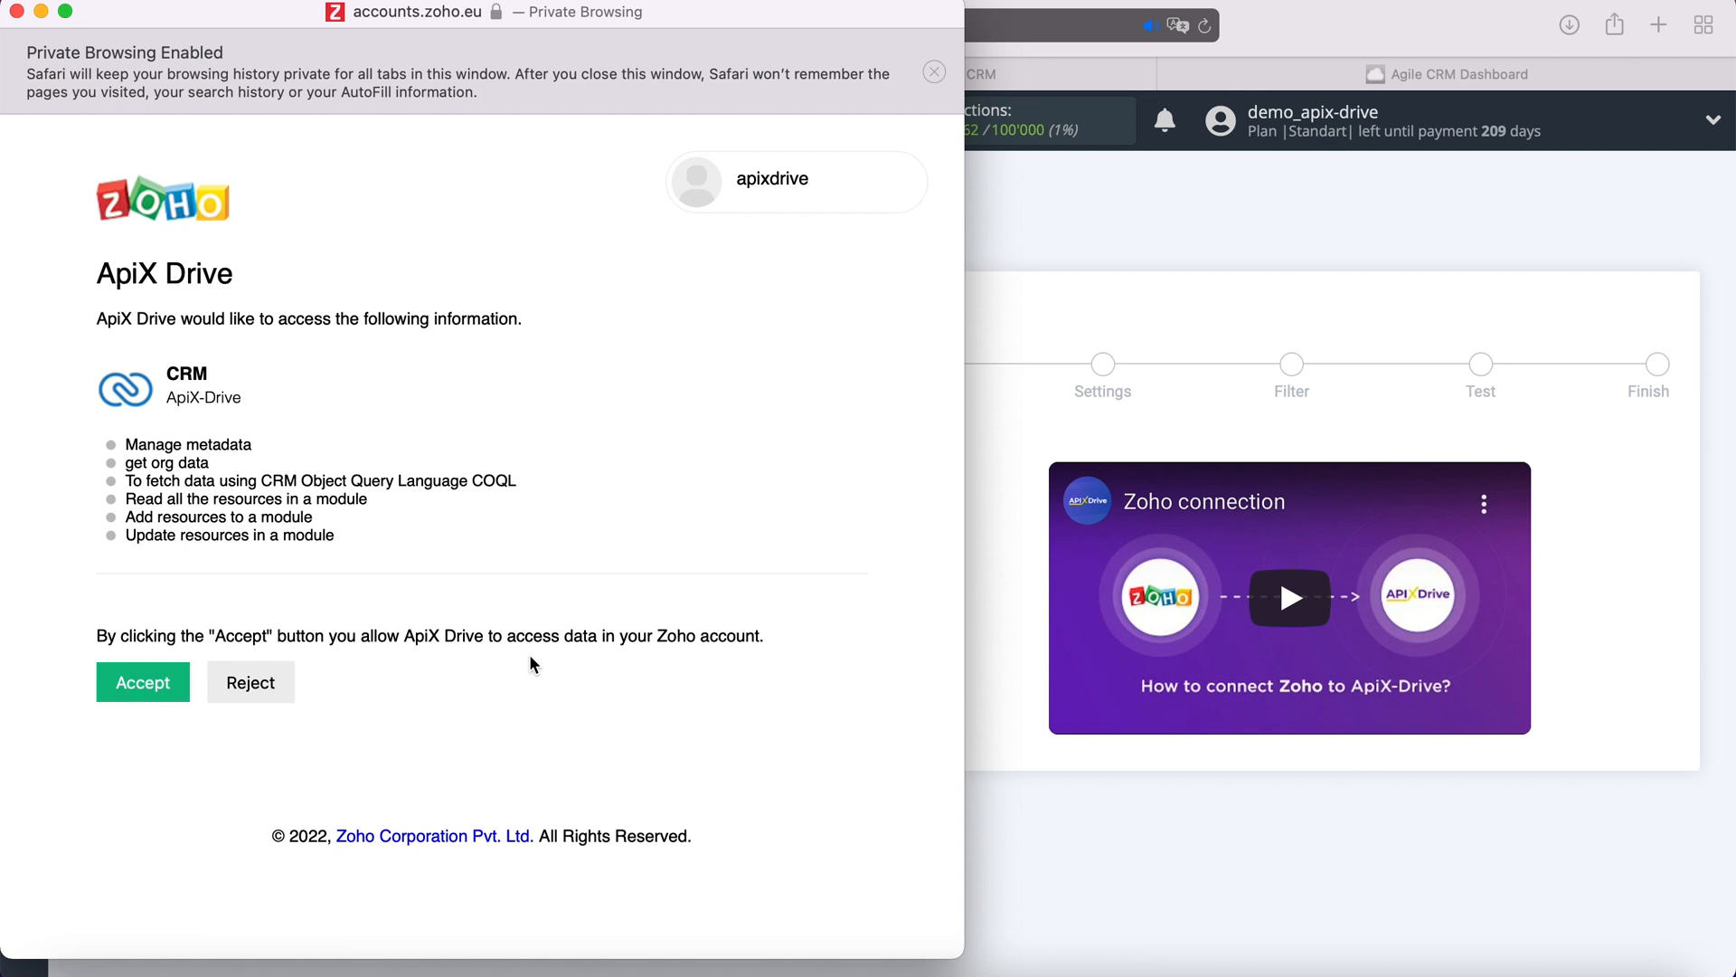
left_click(178, 680)
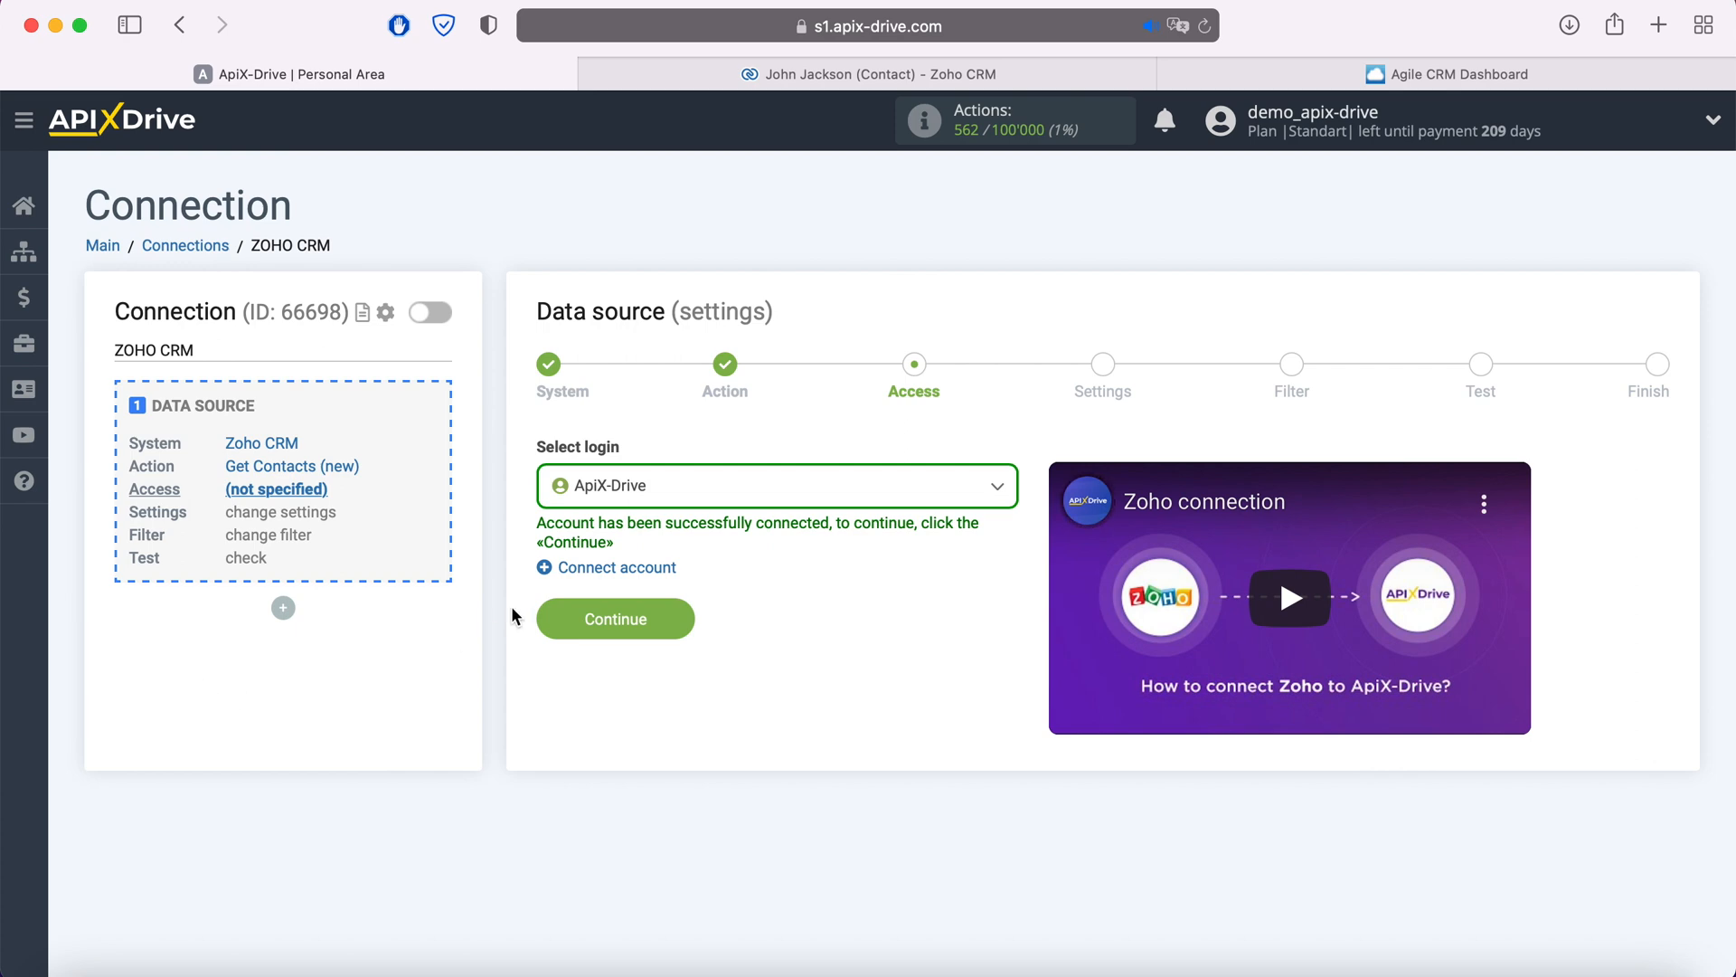
- Select the newly connected ApiX-Drive Zoho login for the data source
left_click(673, 495)
left_click(648, 638)
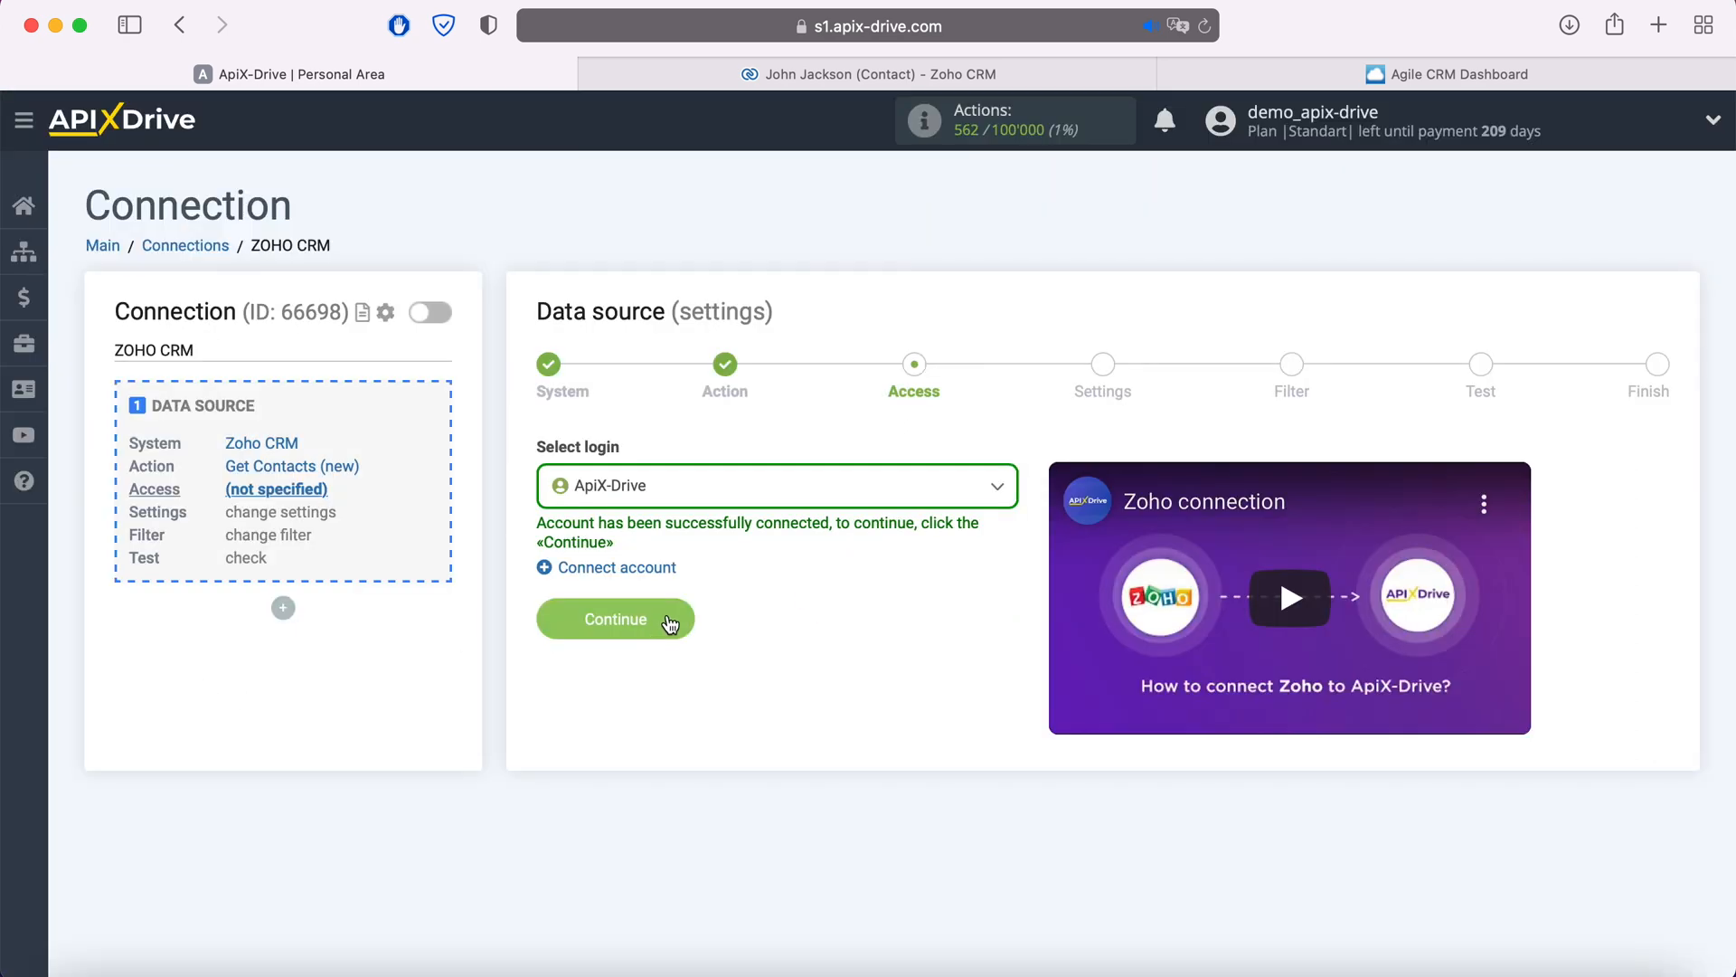
left_click(671, 620)
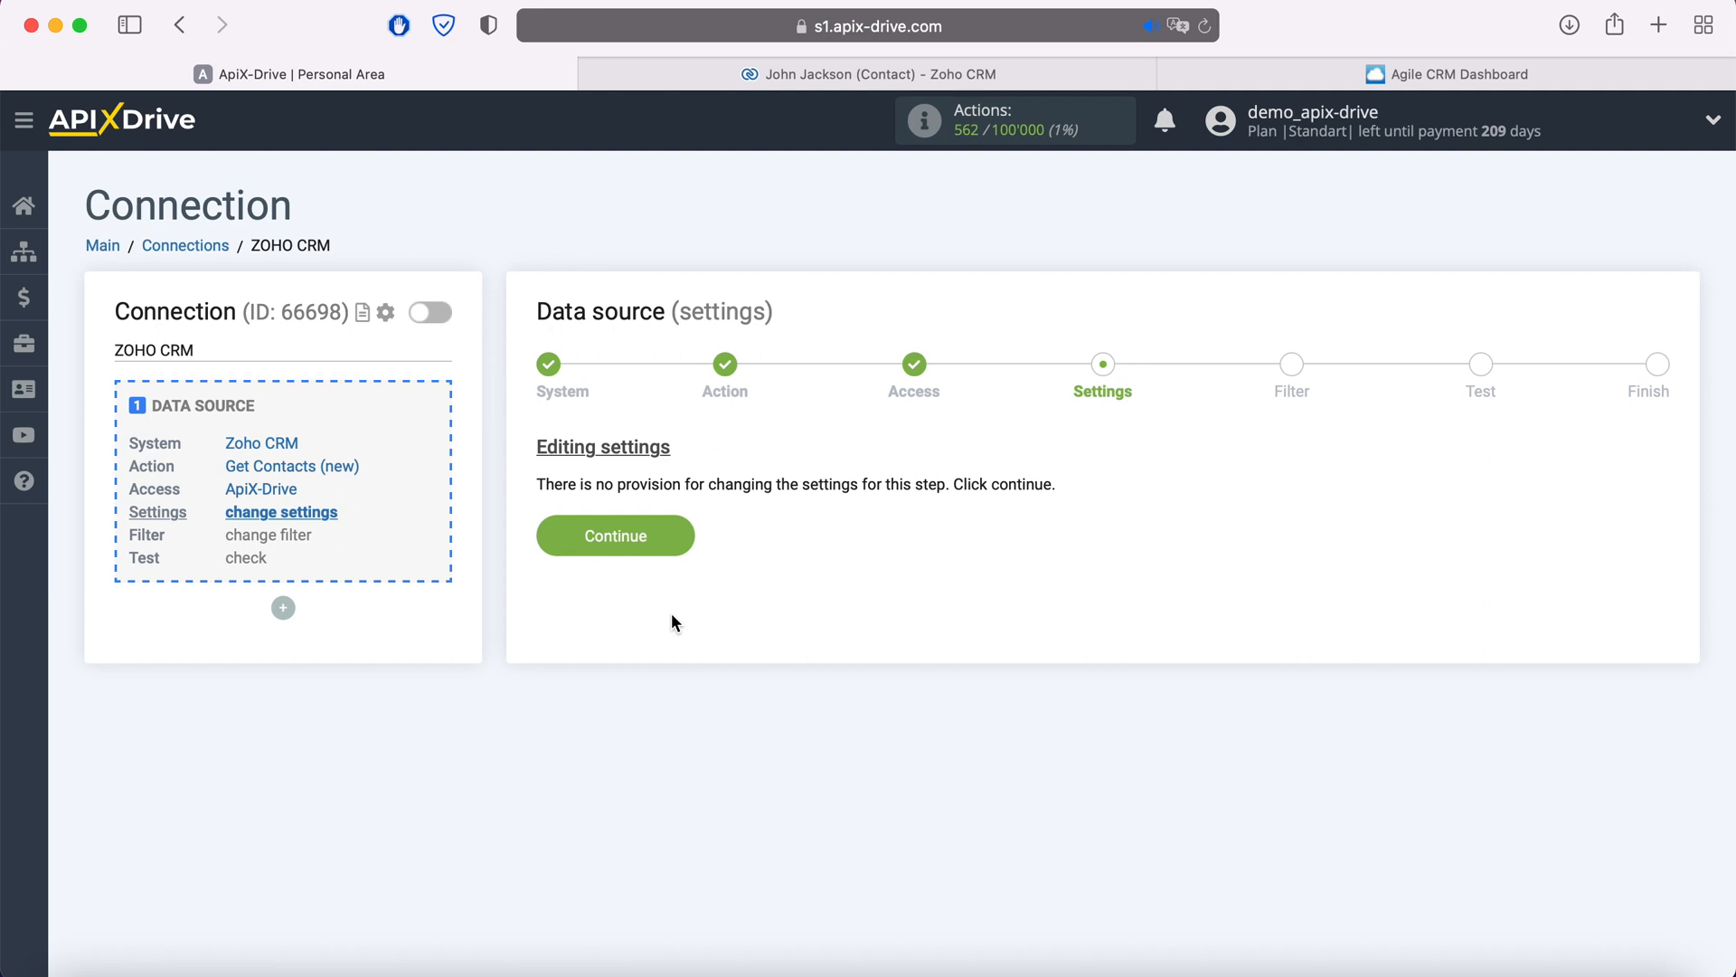
- Skip settings and filtering, review the loaded test contact, and finish the source setup
left_click(680, 537)
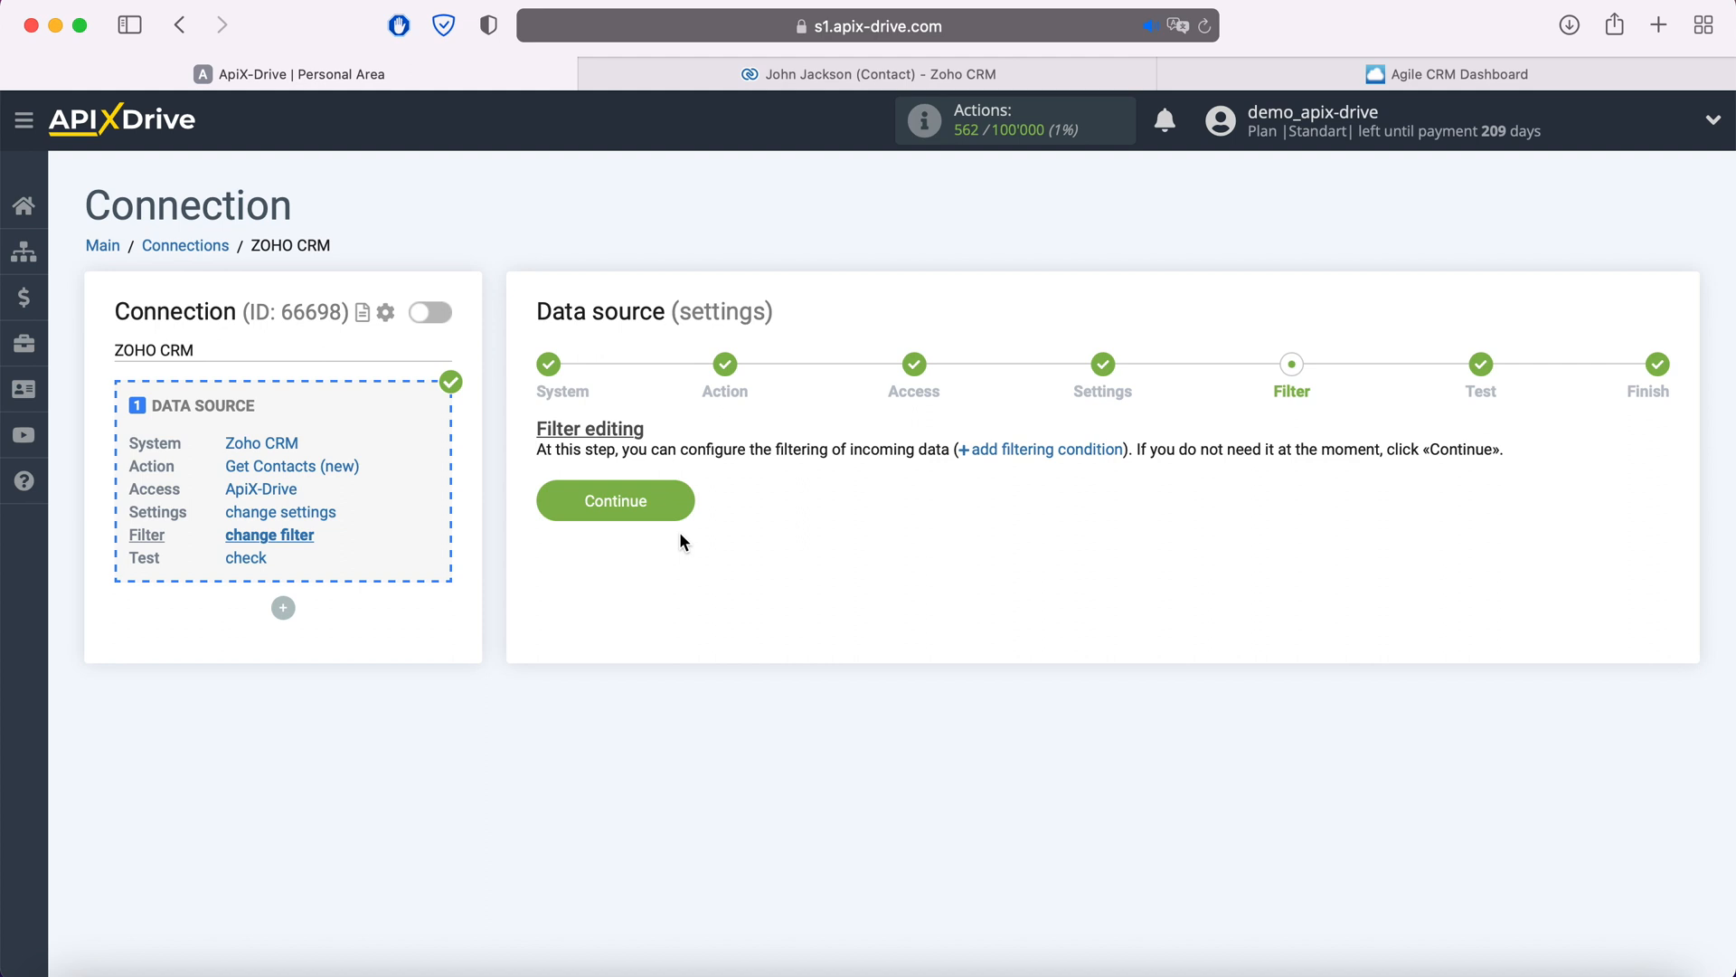
left_click(679, 511)
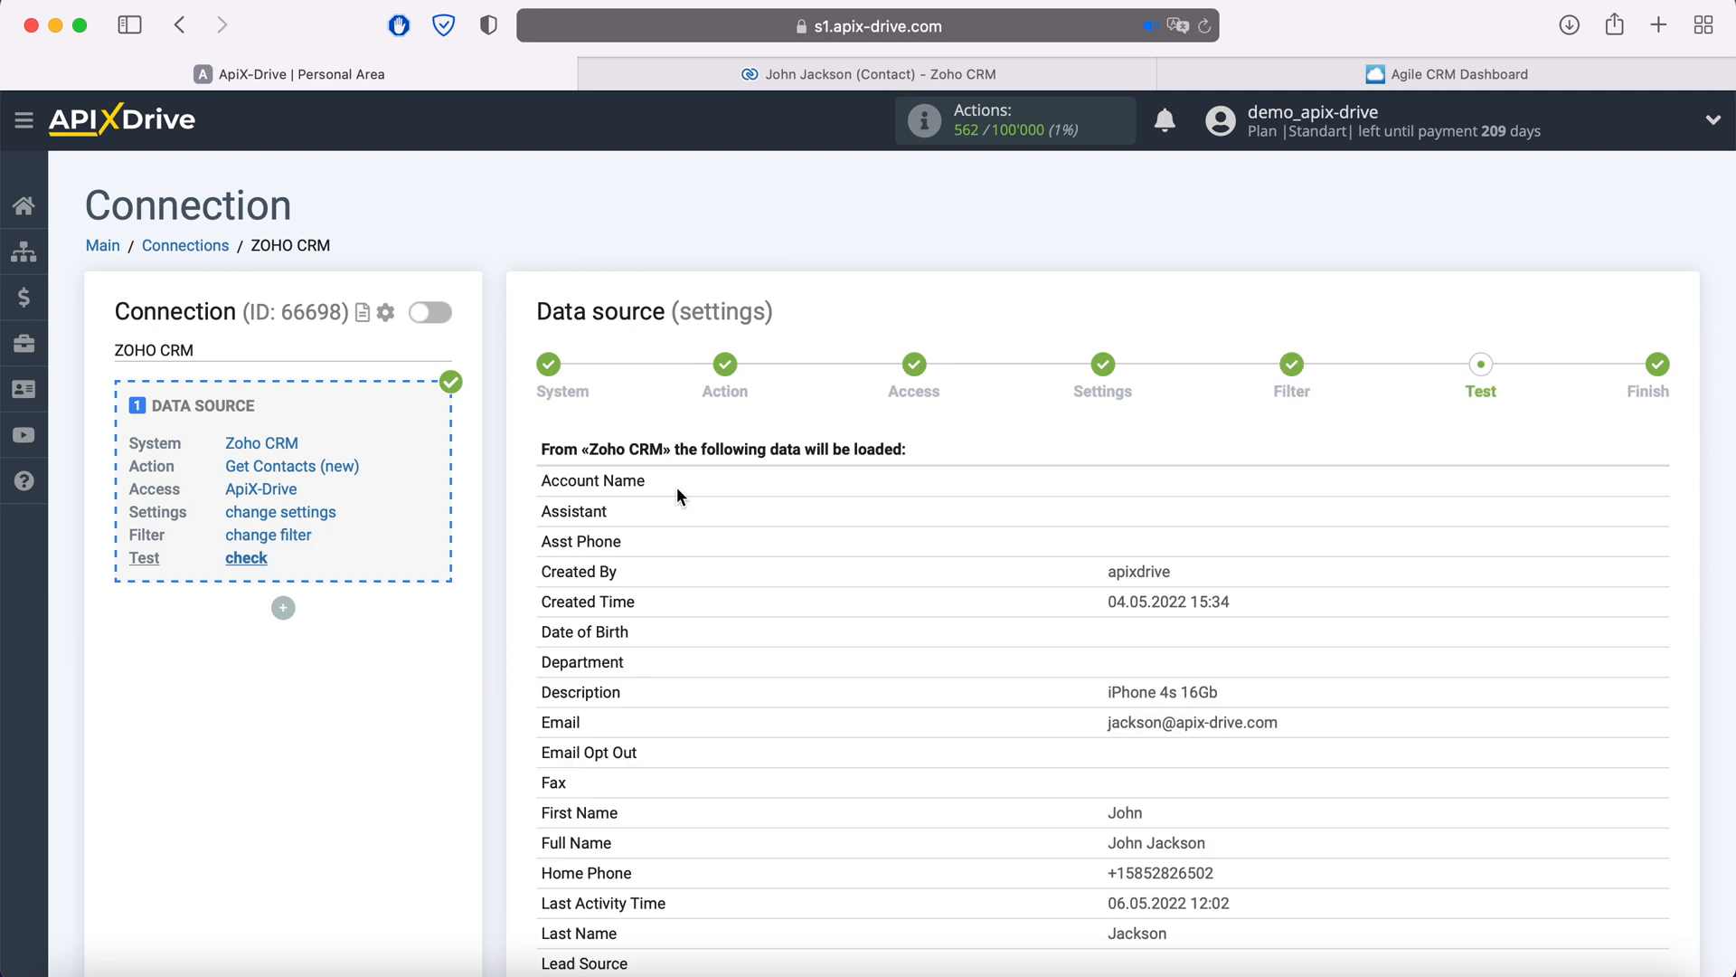
scroll(679, 490, "down", 10)
scroll(676, 498, "down", 5)
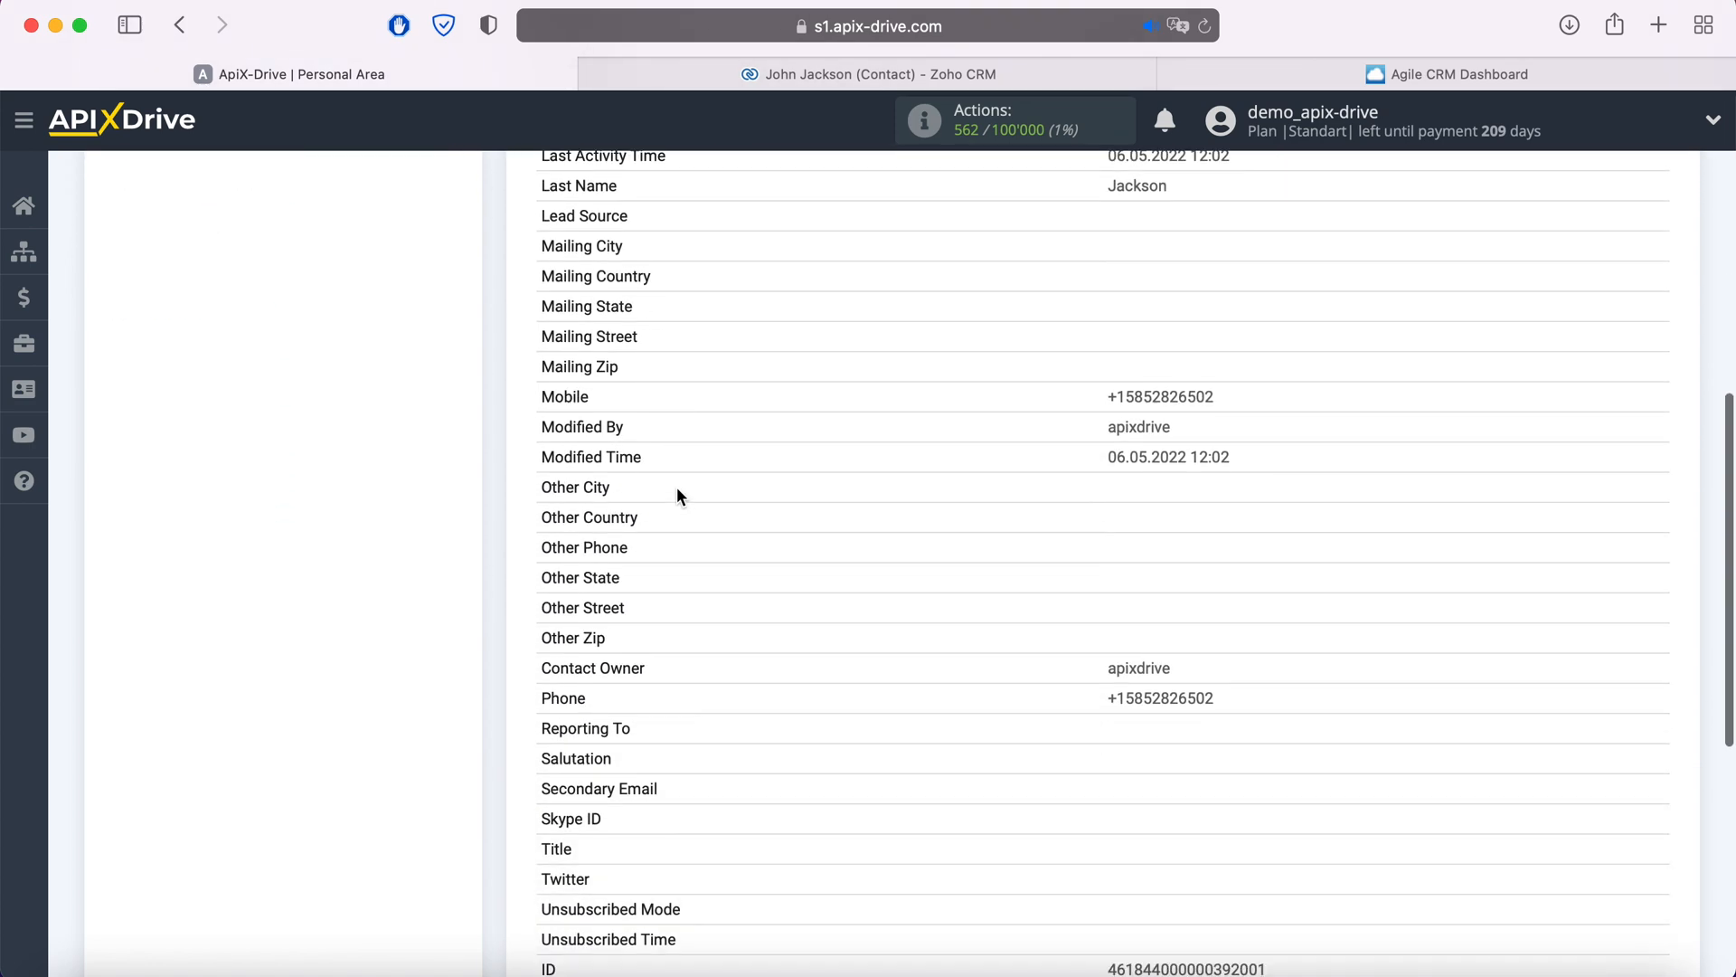
left_click(1646, 804)
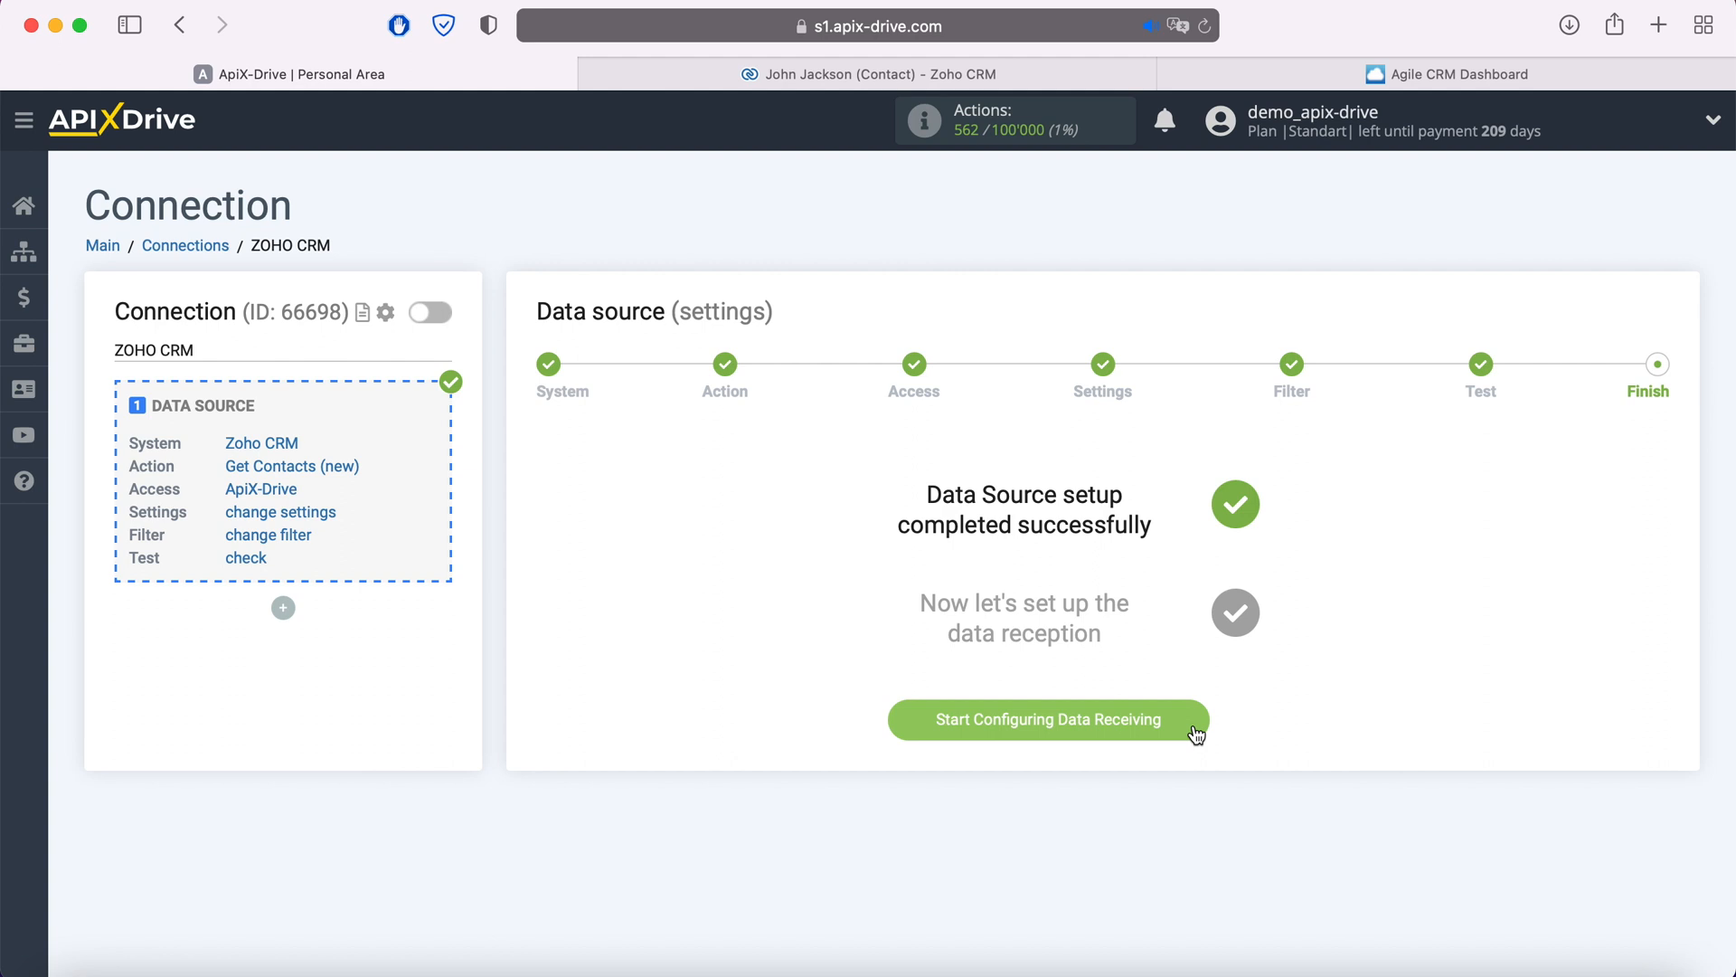
- Begin the data destination setup and choose Agile CRM as the system
left_click(1191, 720)
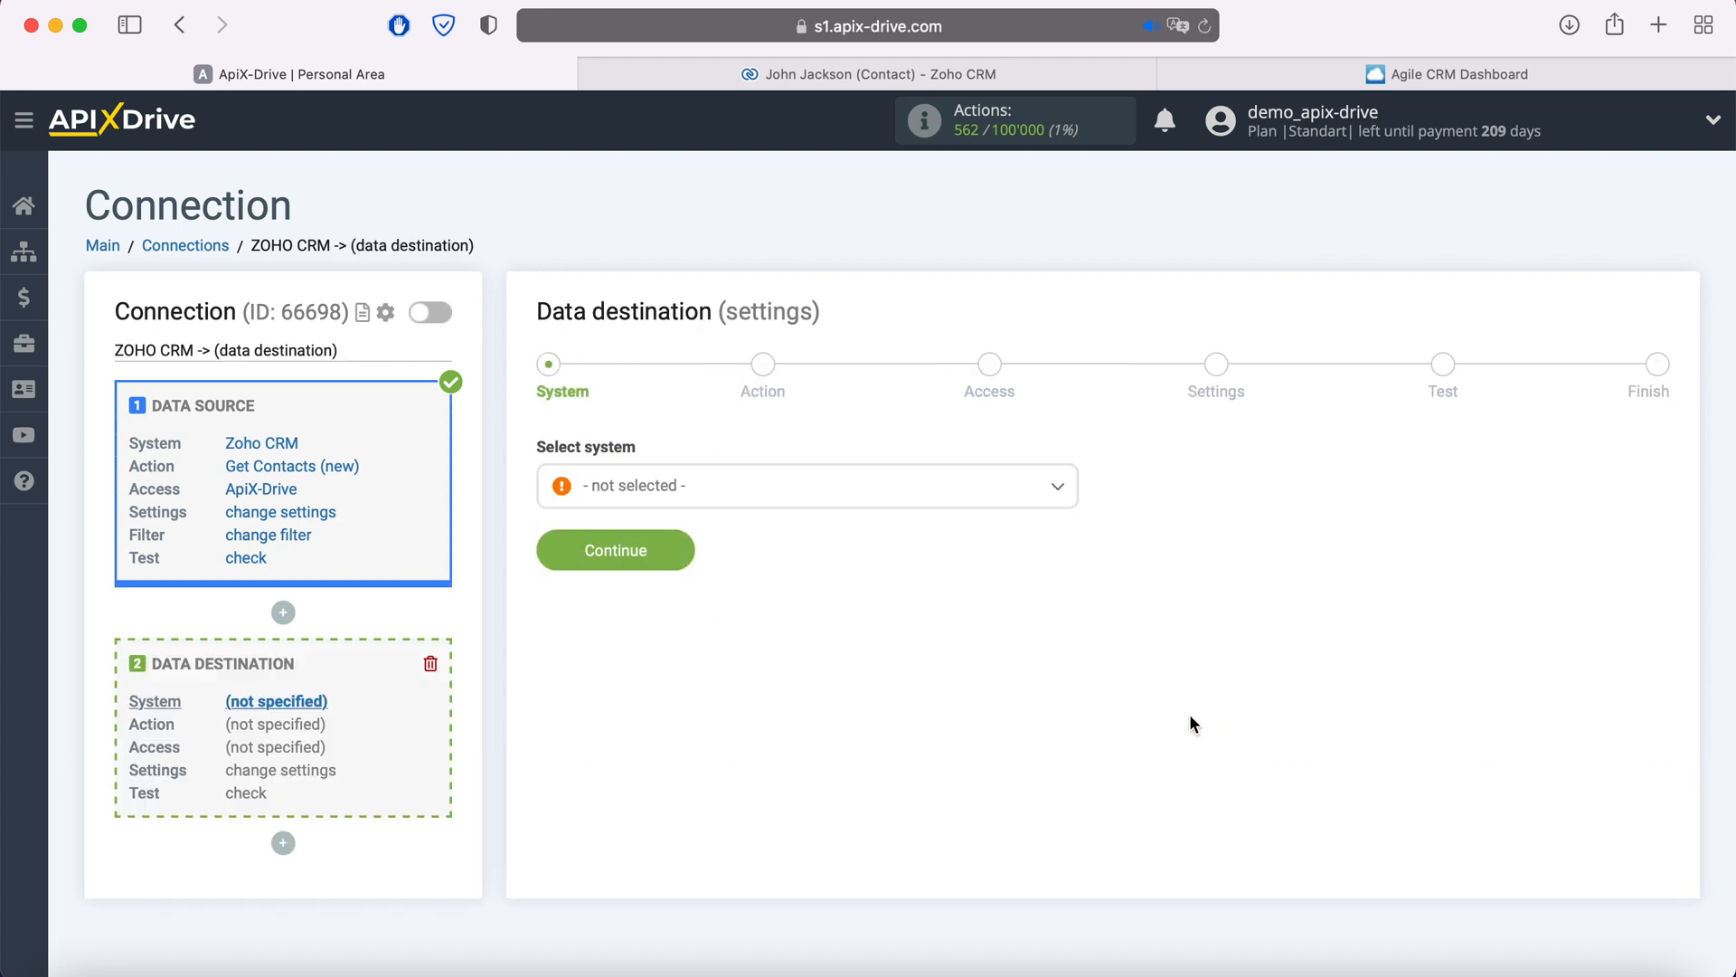
left_click(970, 496)
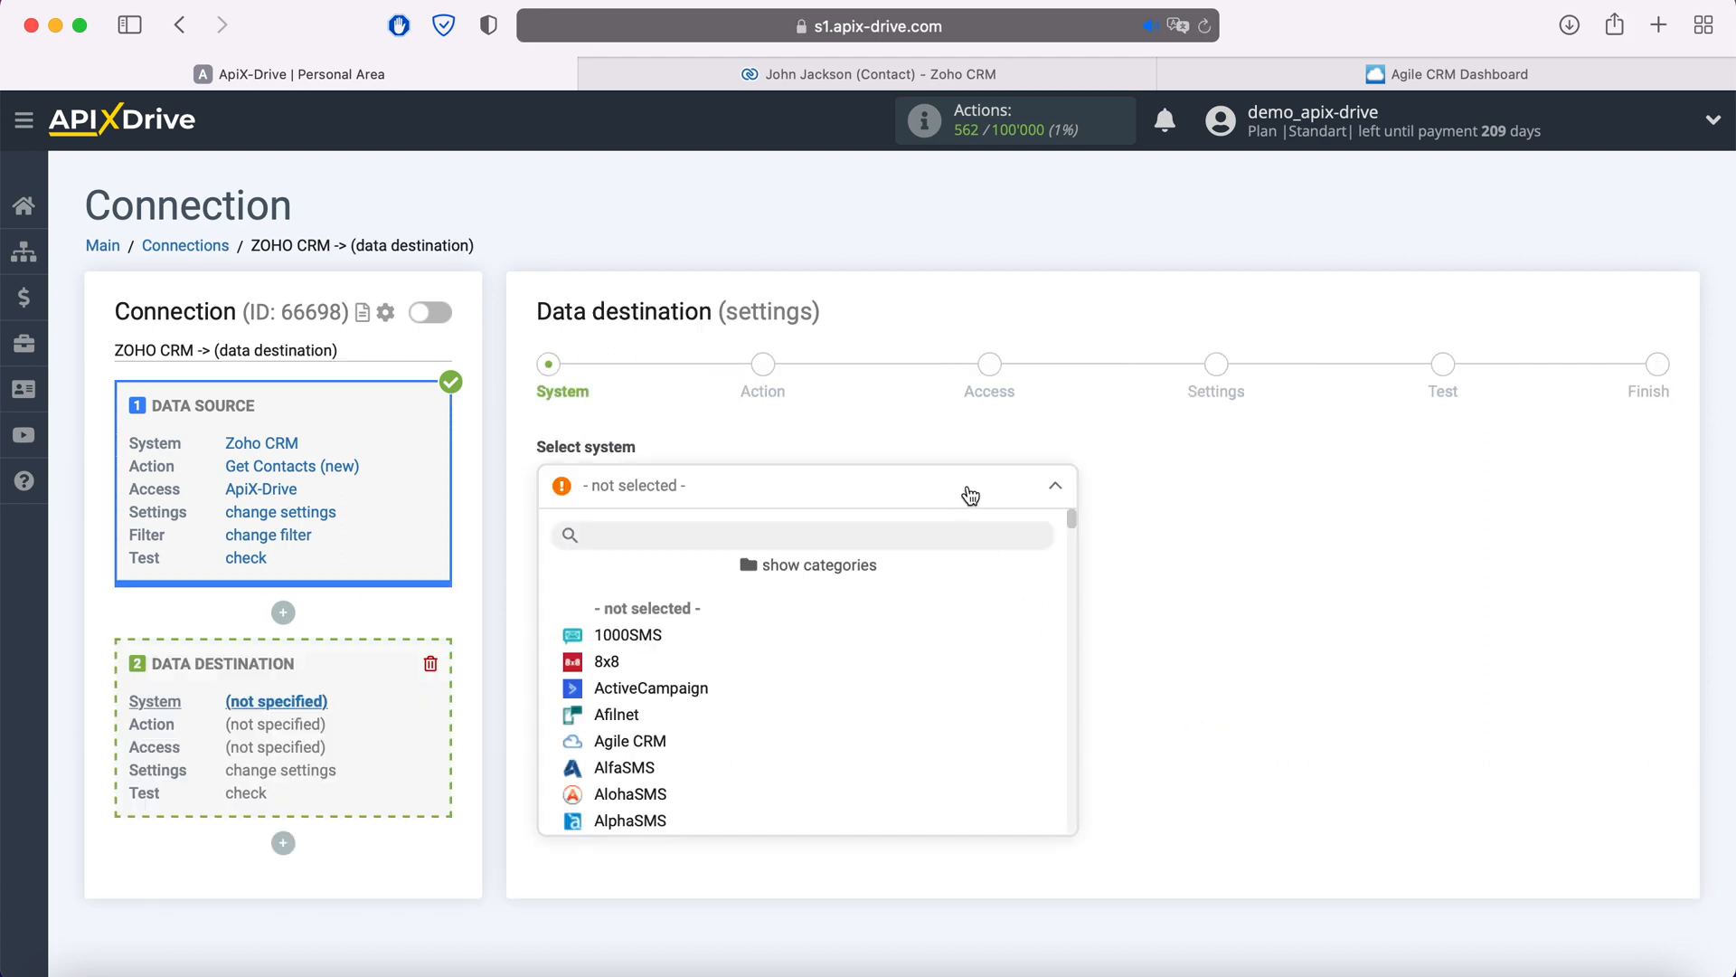
left_click(647, 741)
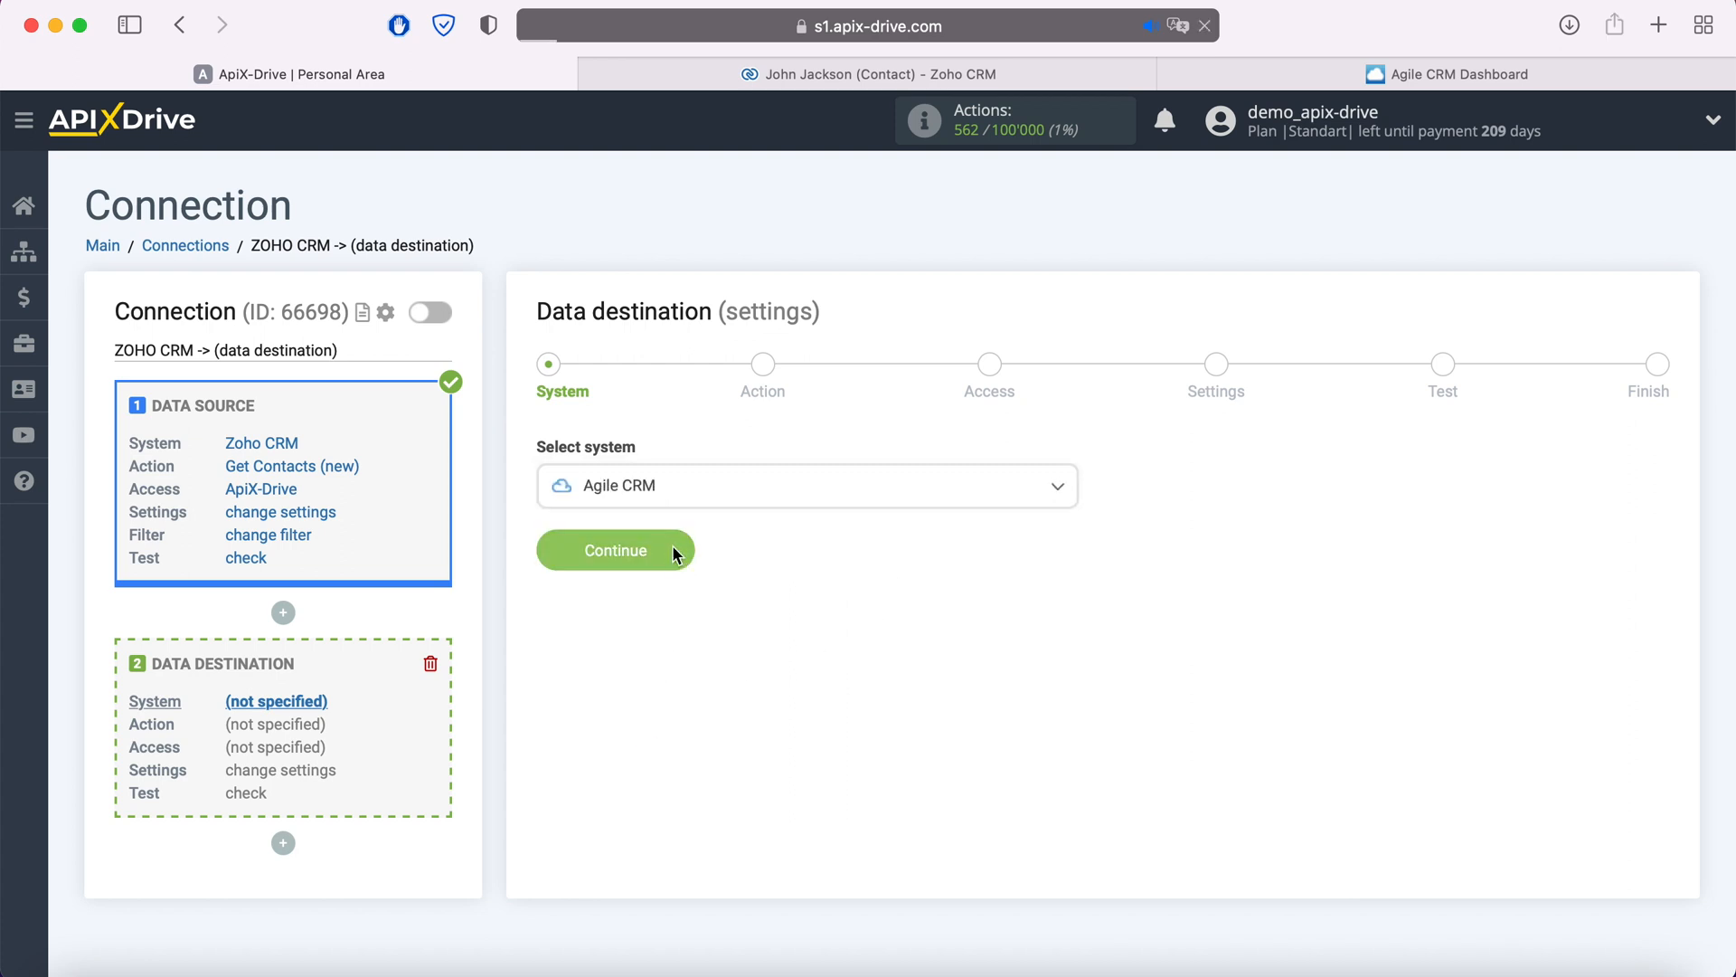
left_click(674, 554)
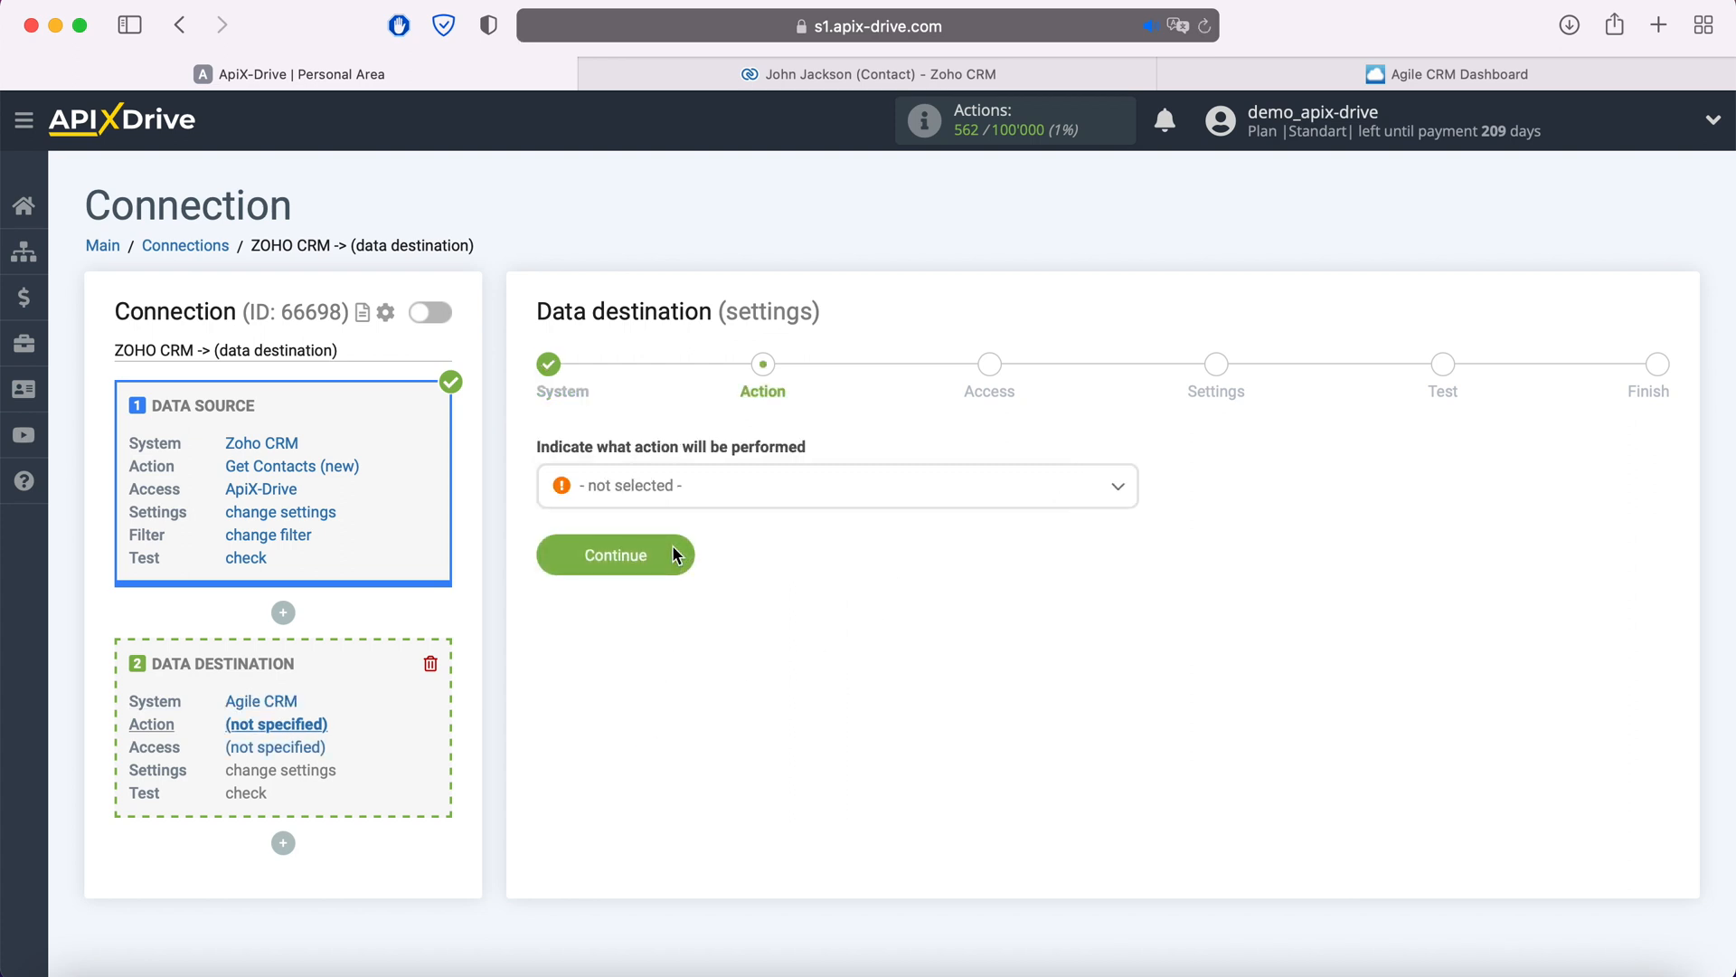
- Set the Agile CRM action to Create Contacts
left_click(706, 498)
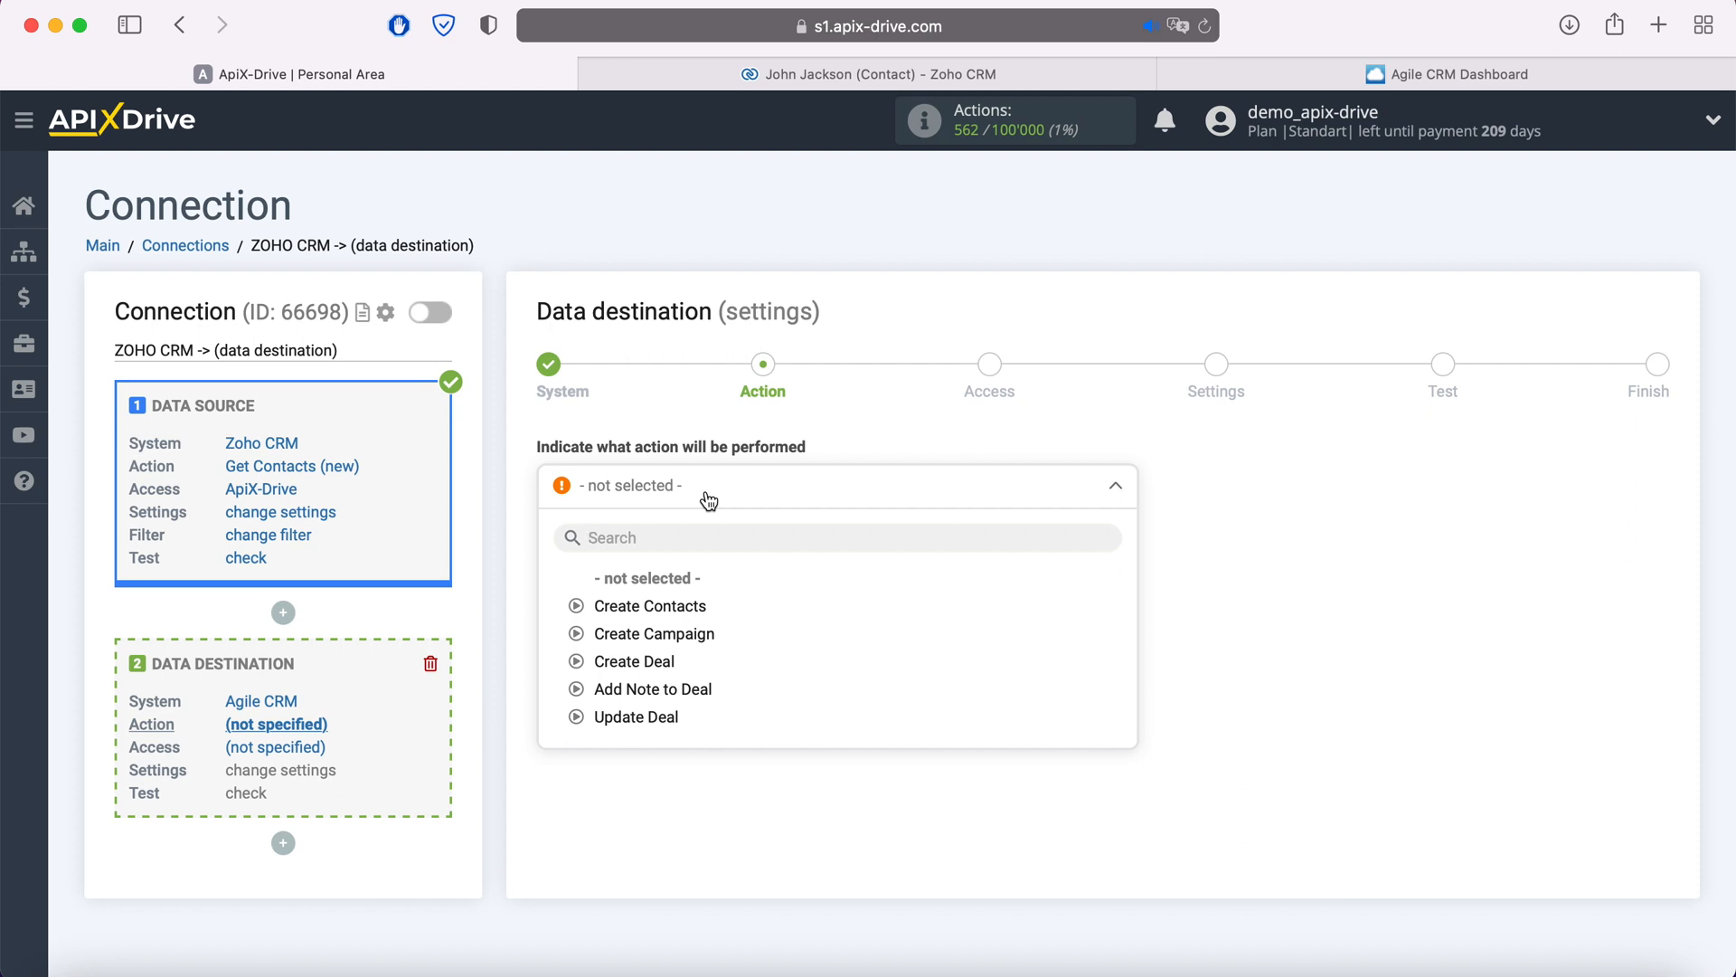
left_click(687, 606)
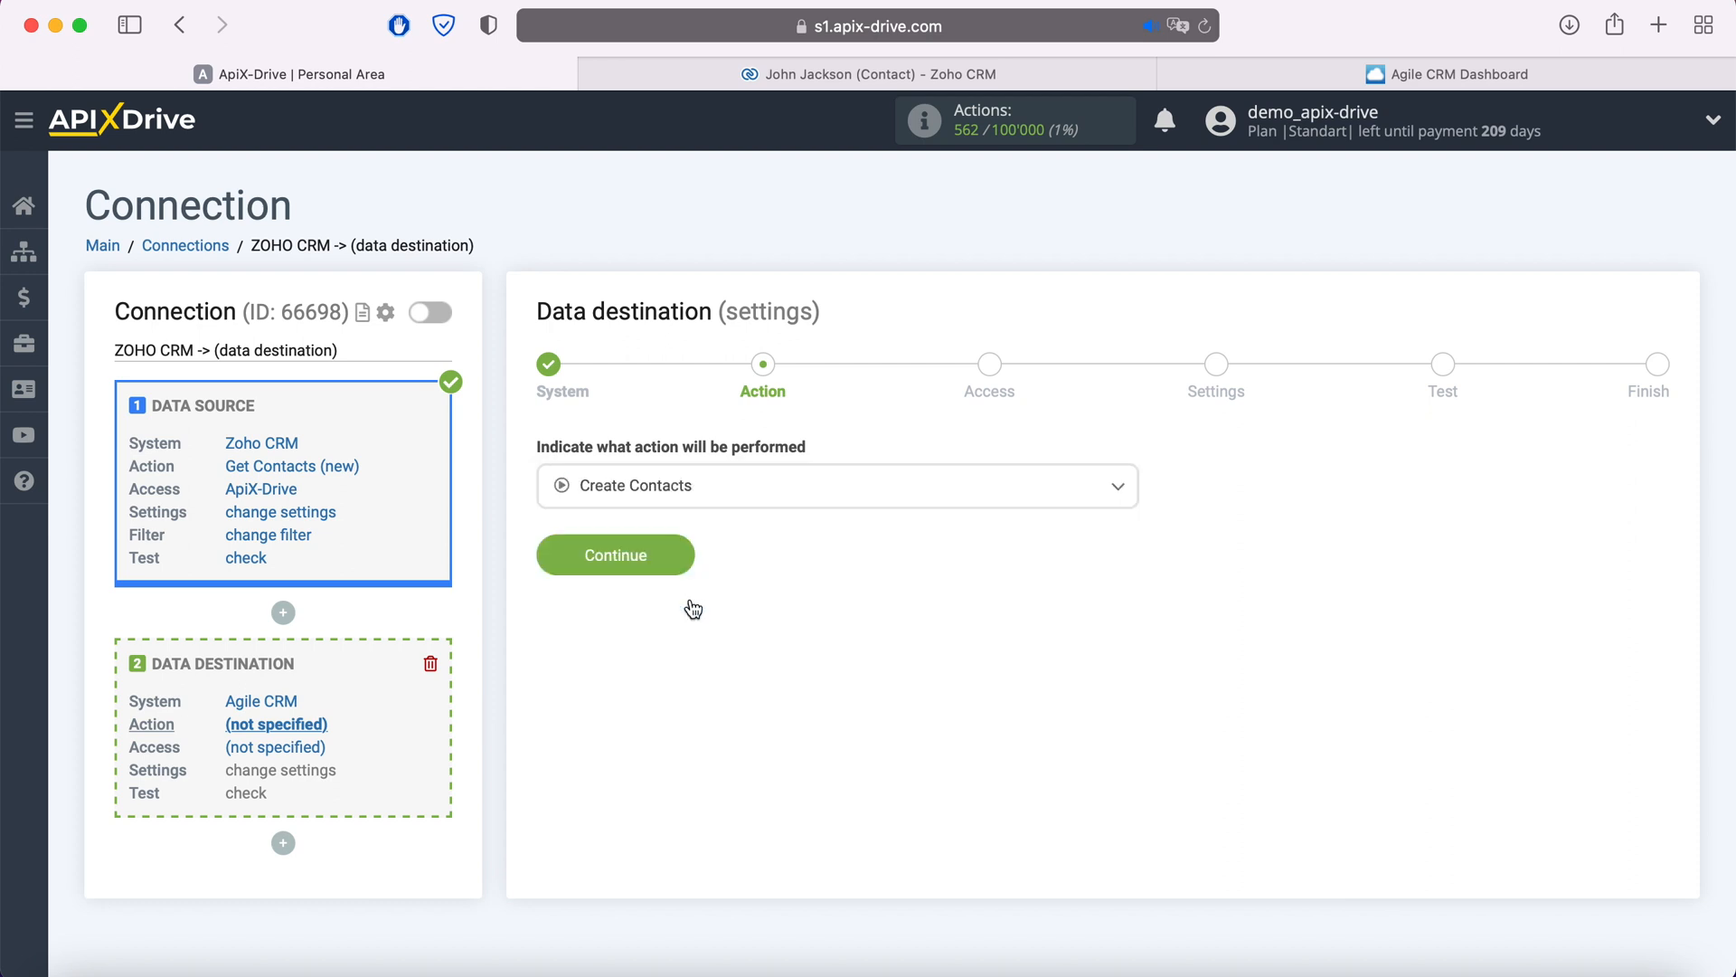
left_click(683, 555)
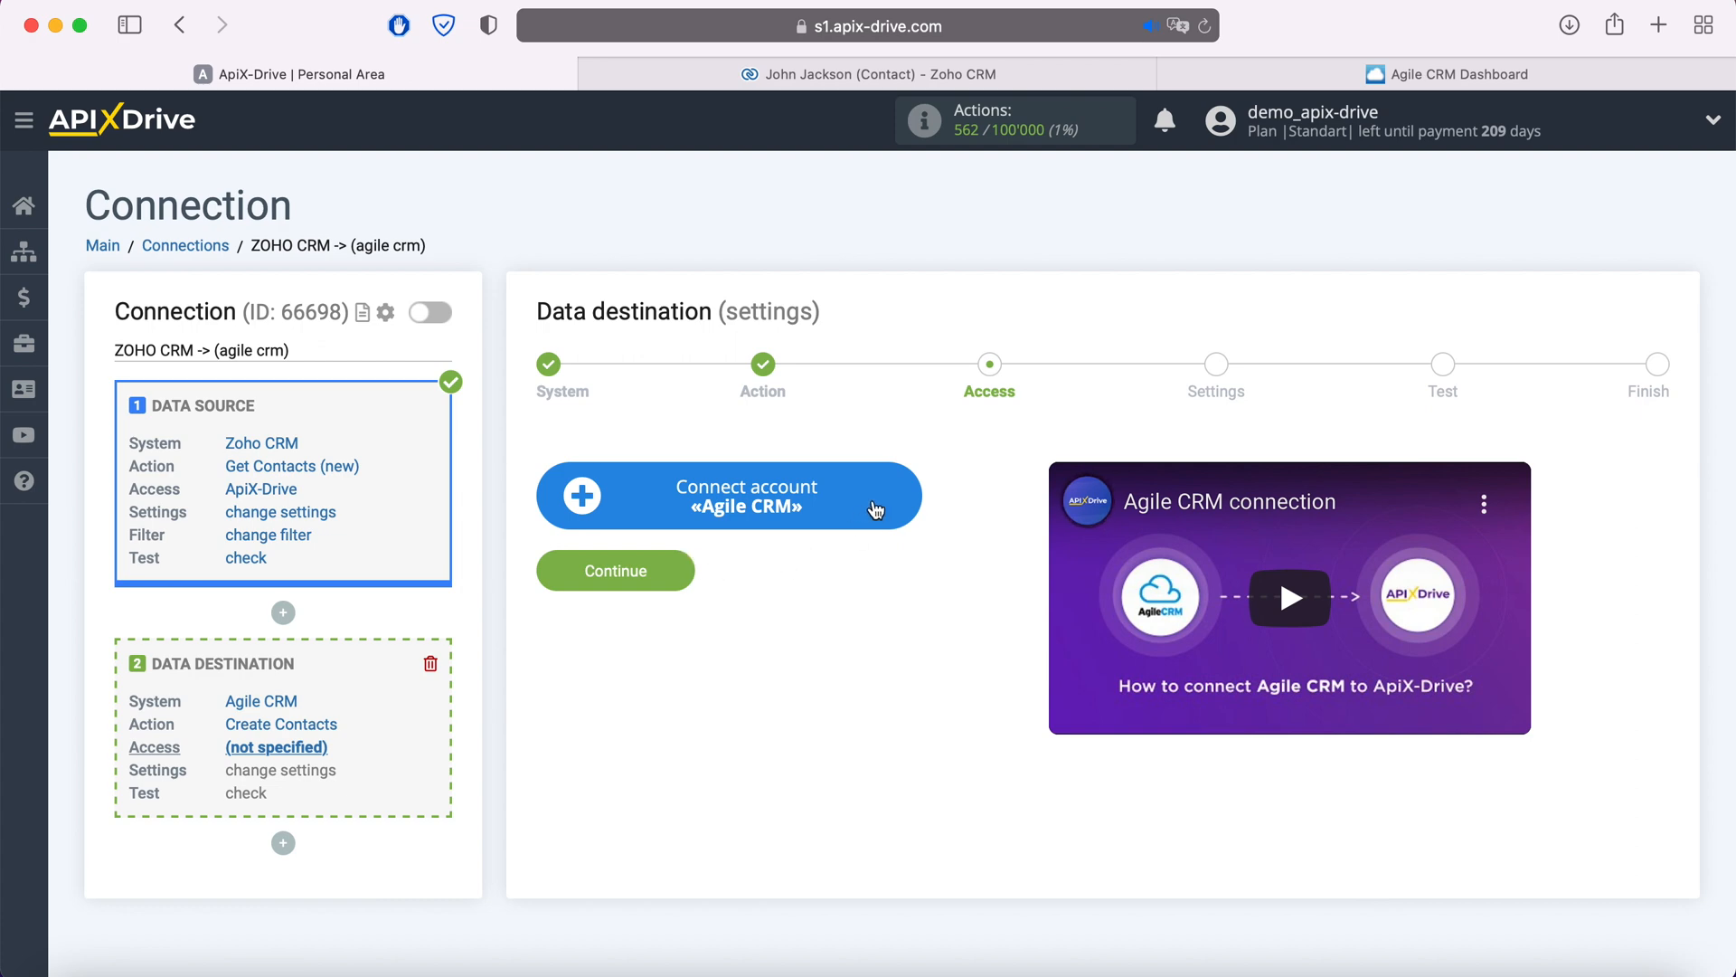
- Open the Agile CRM account connection form, then switch to the Agile CRM dashboard
left_click(906, 496)
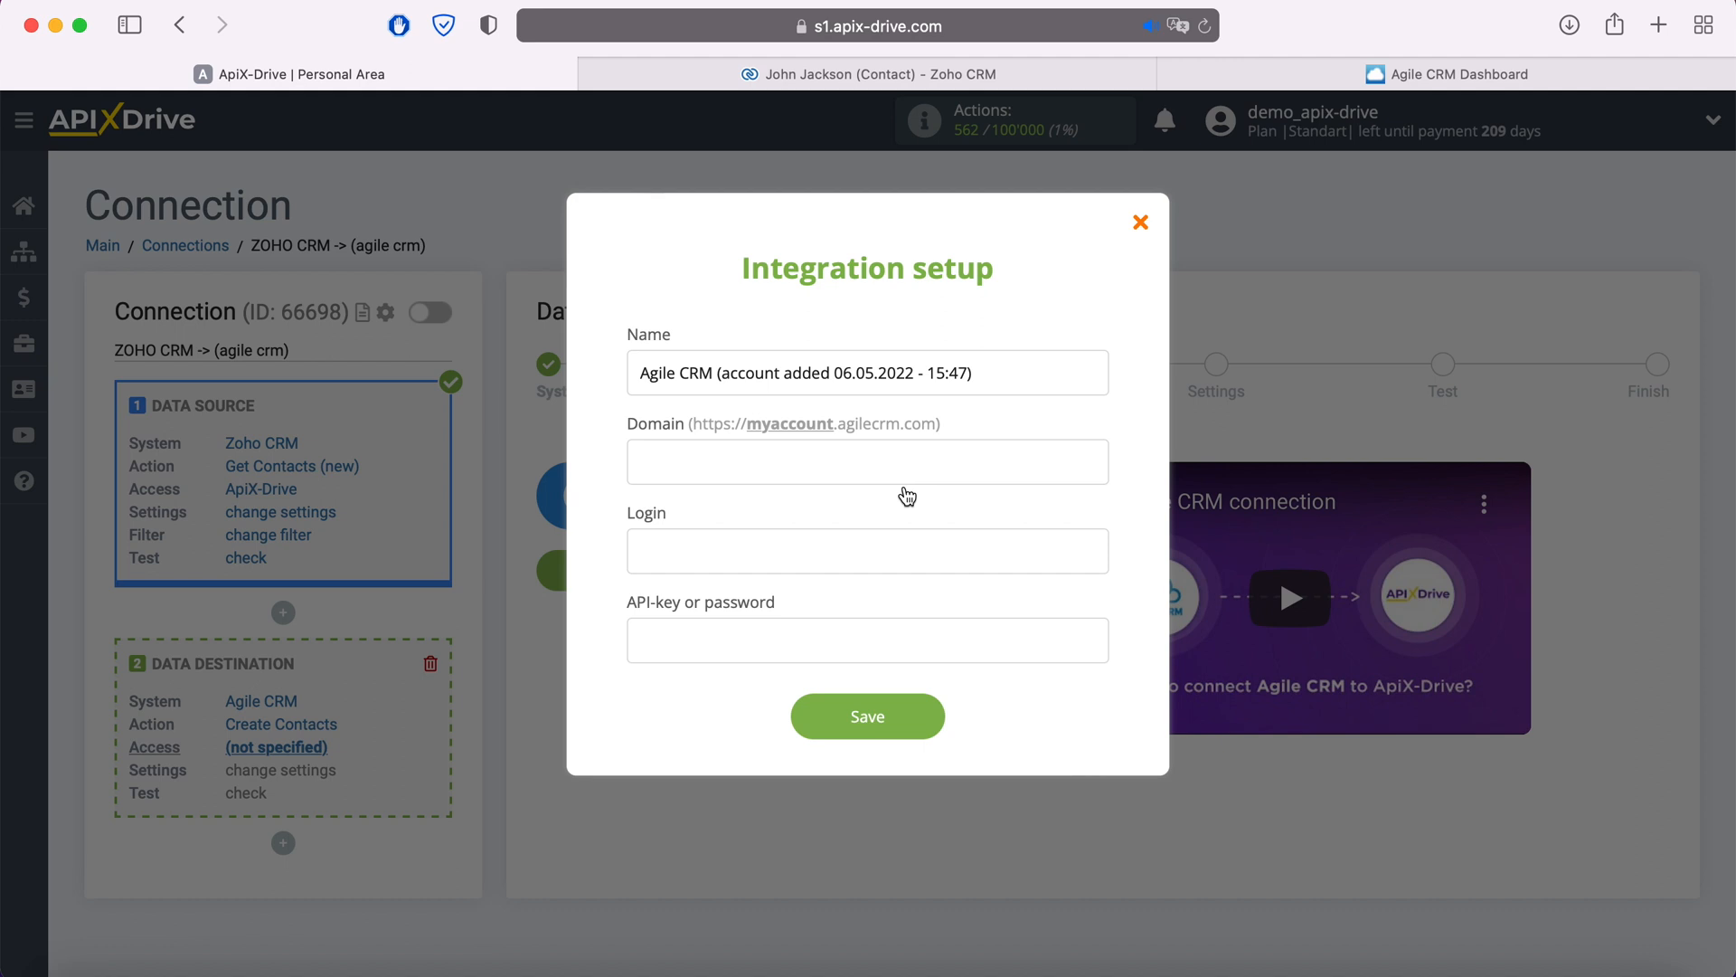
left_click(1381, 74)
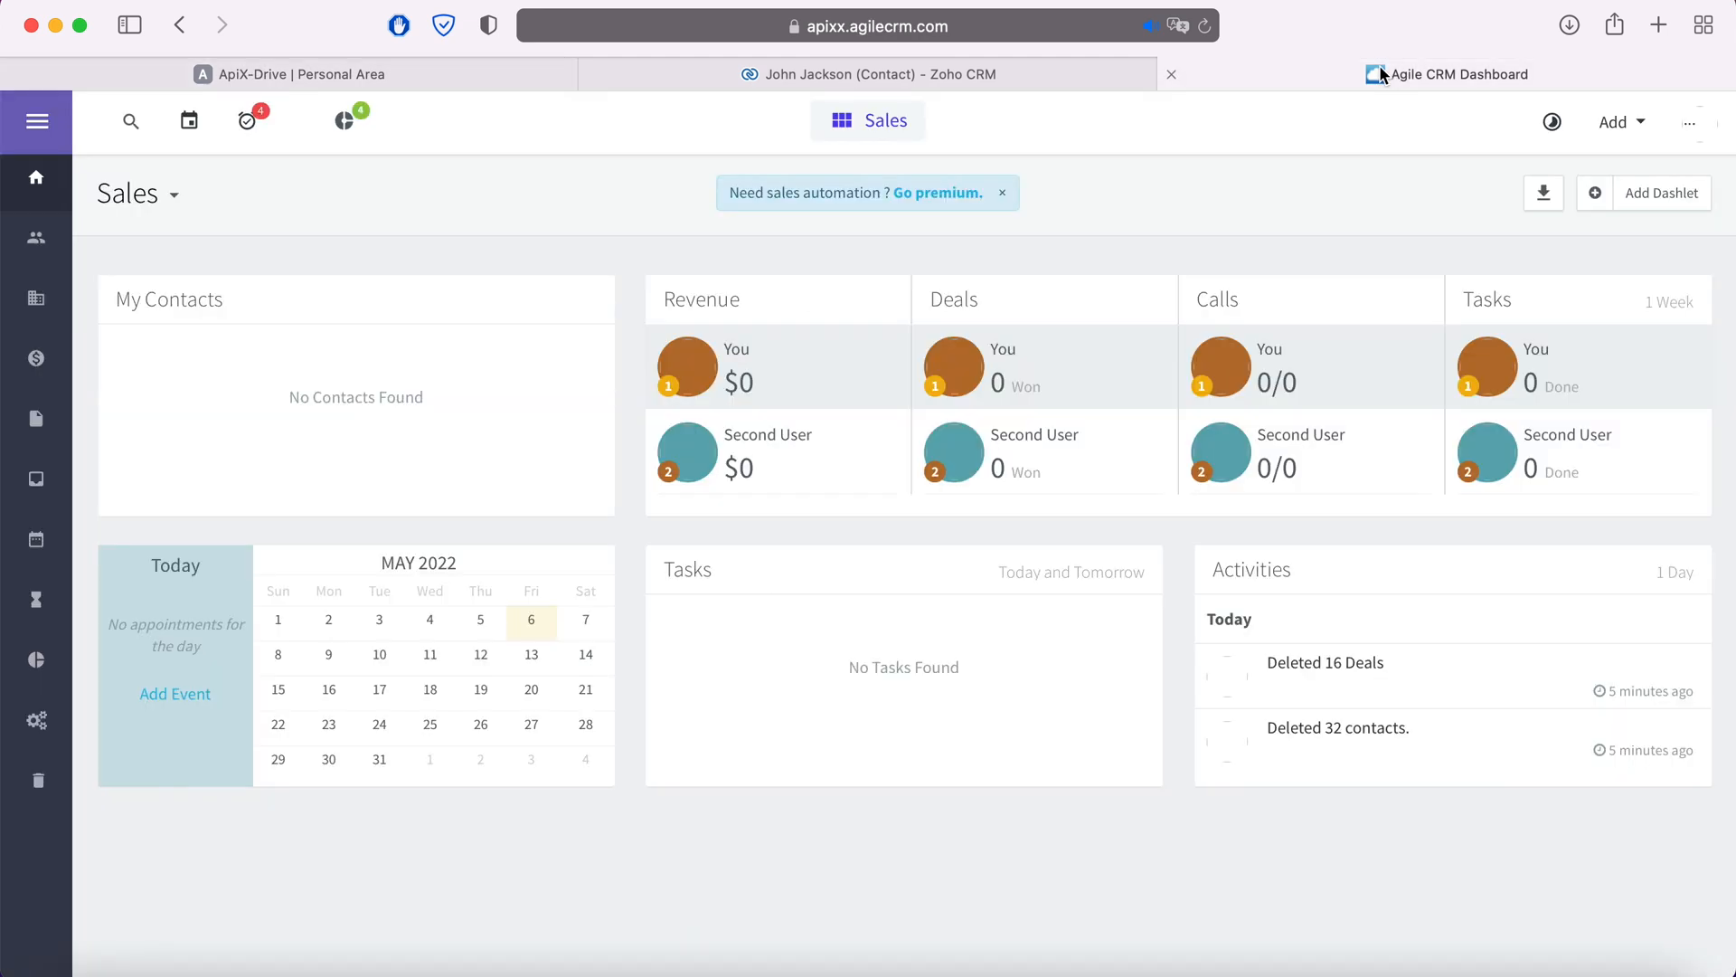
- Copy the subdomain 'apixx' from the Agile CRM page address and return to ApiX-Drive
left_click(1049, 24)
left_click(1049, 25)
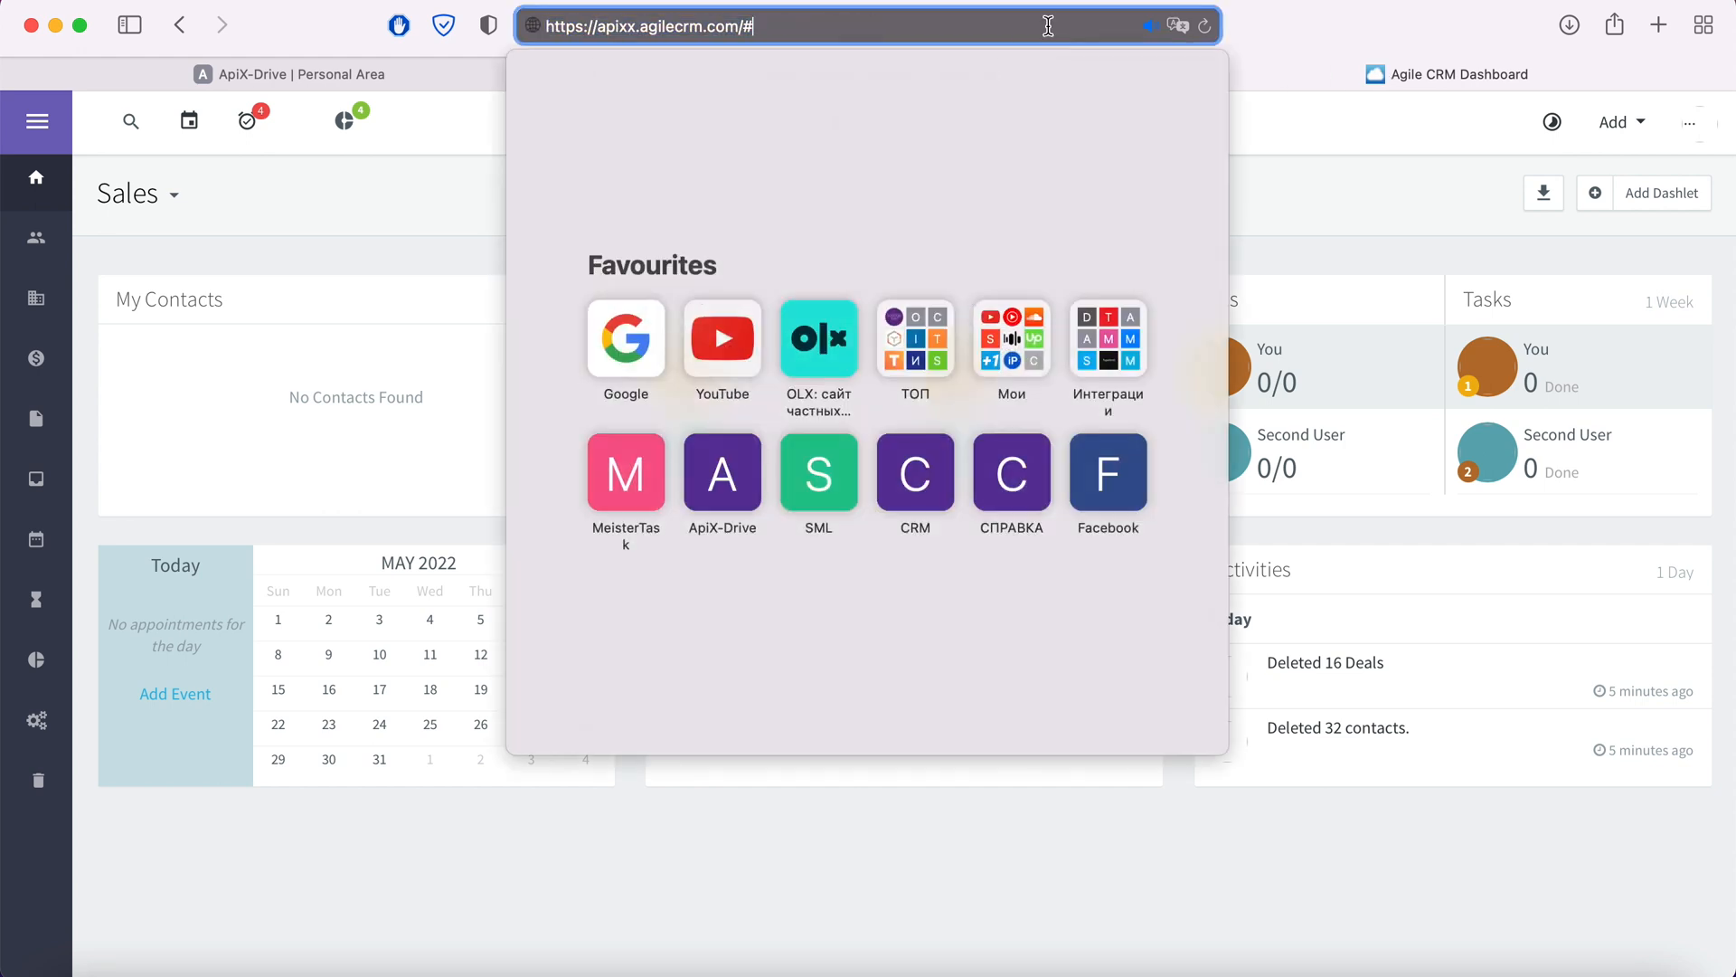
left_click_drag(597, 26, 637, 28)
right_click(617, 28)
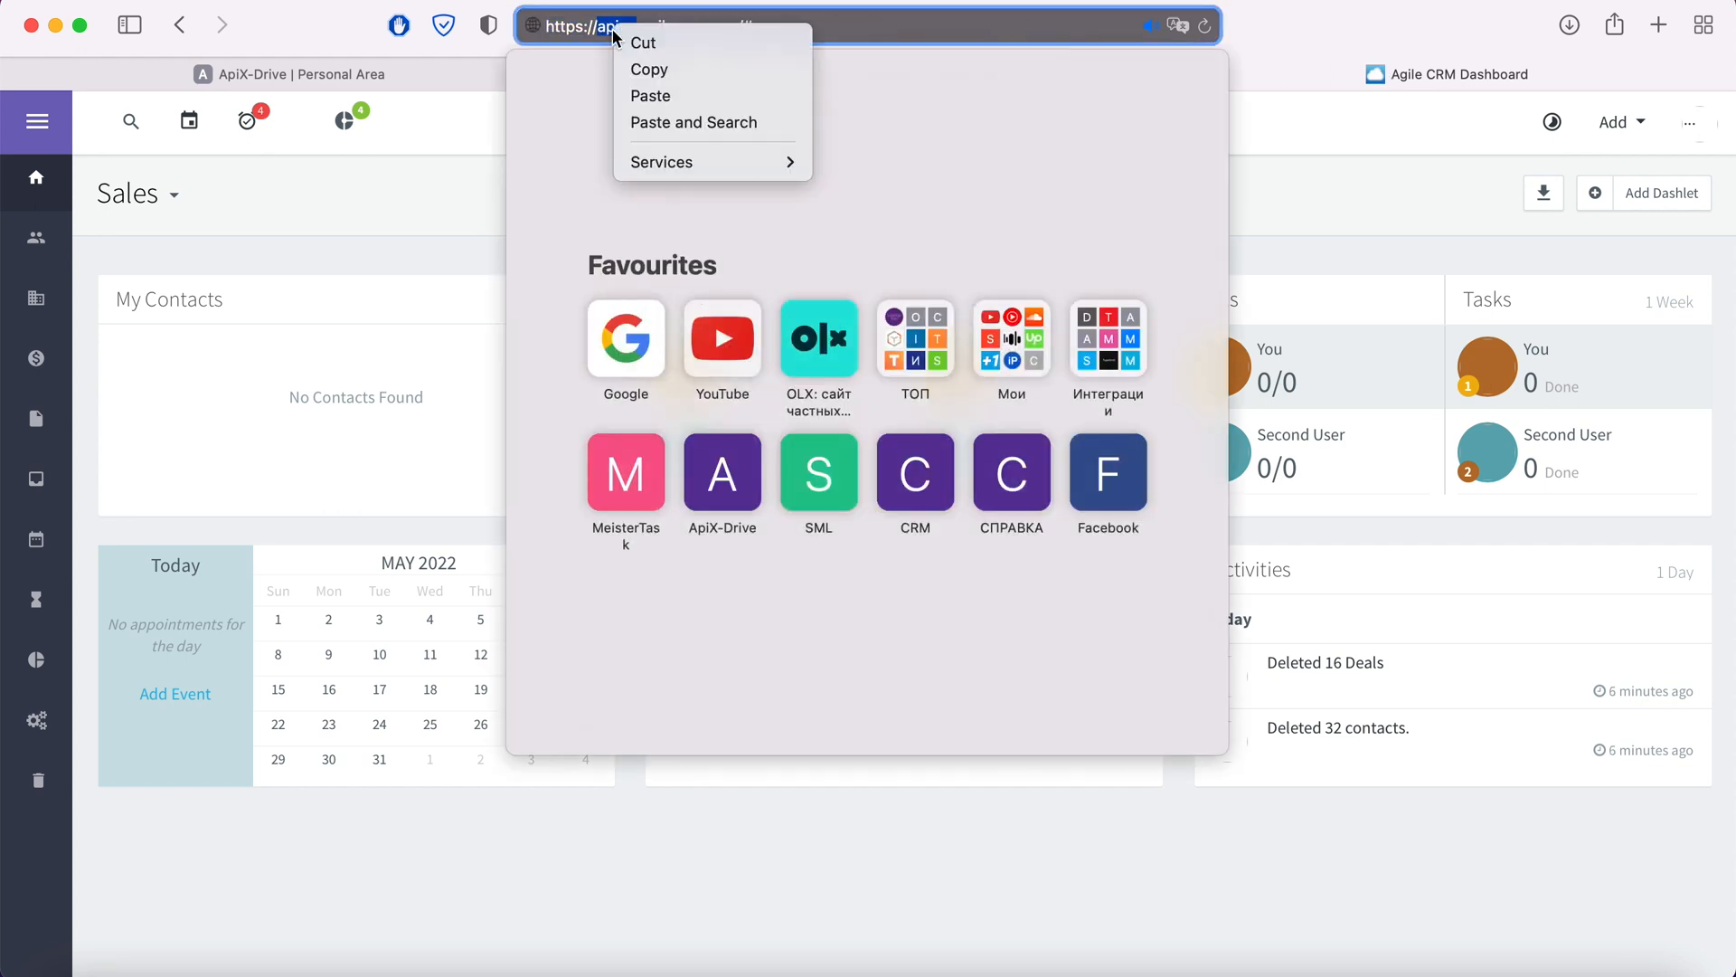
left_click(656, 67)
left_click(490, 75)
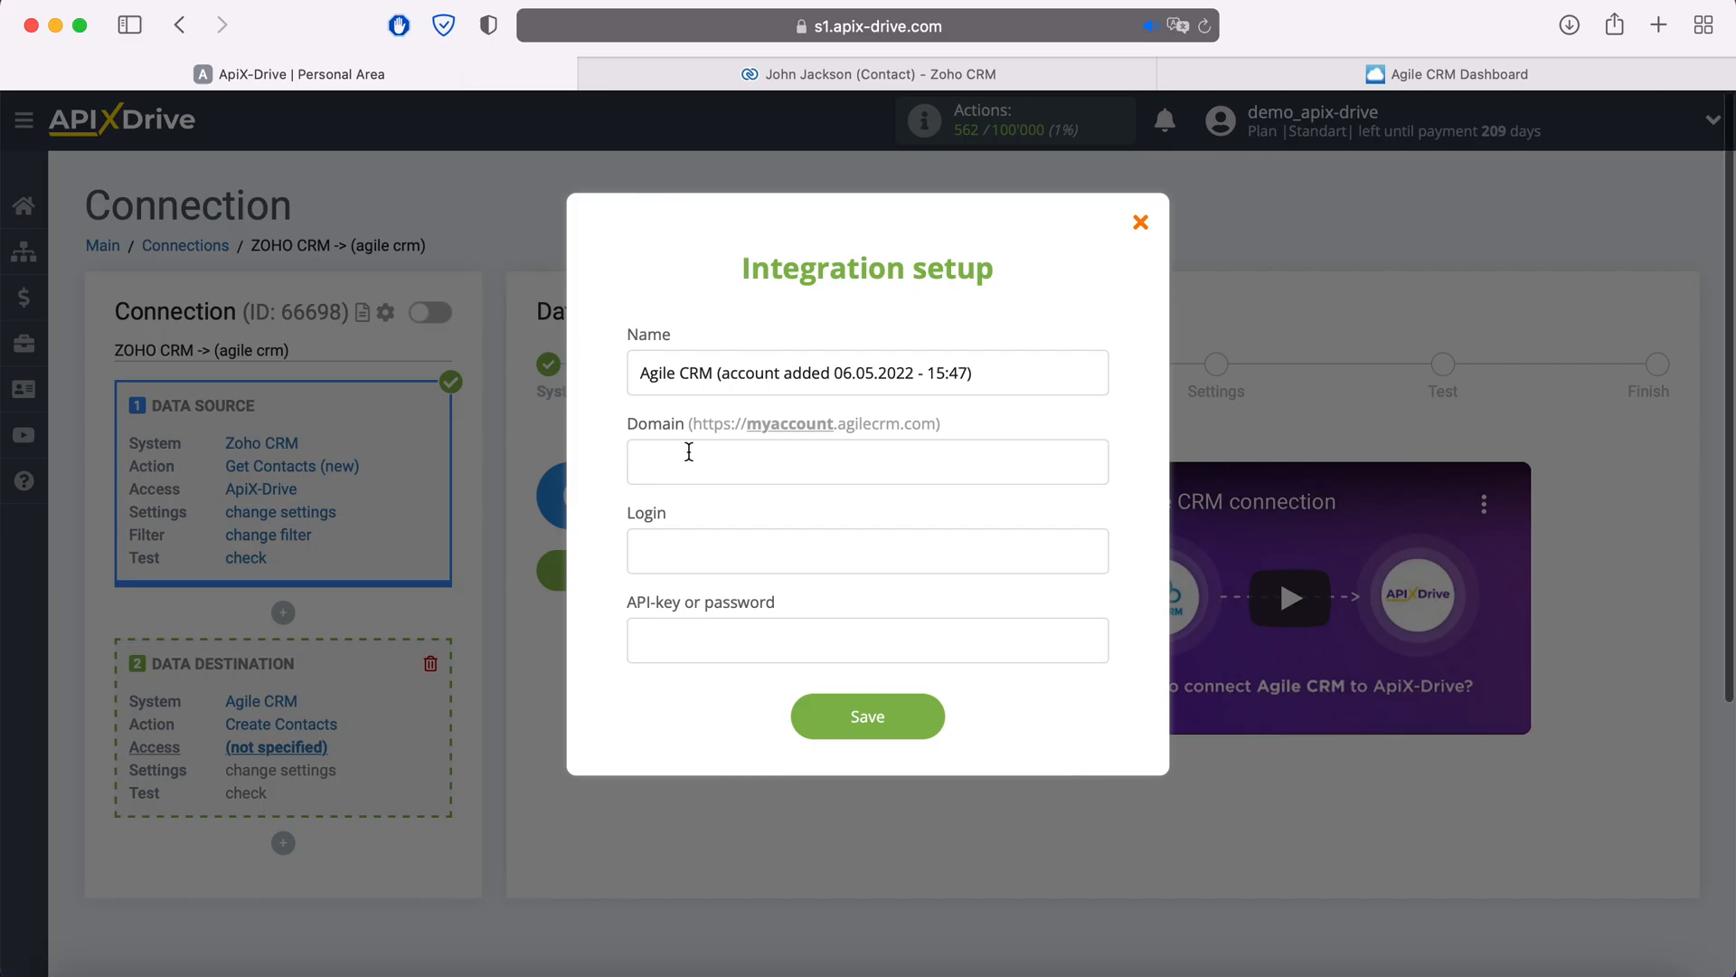
- Paste 'apixx' into Domain and the account e-mail into Login, then return to Agile CRM
right_click(689, 453)
left_click(738, 518)
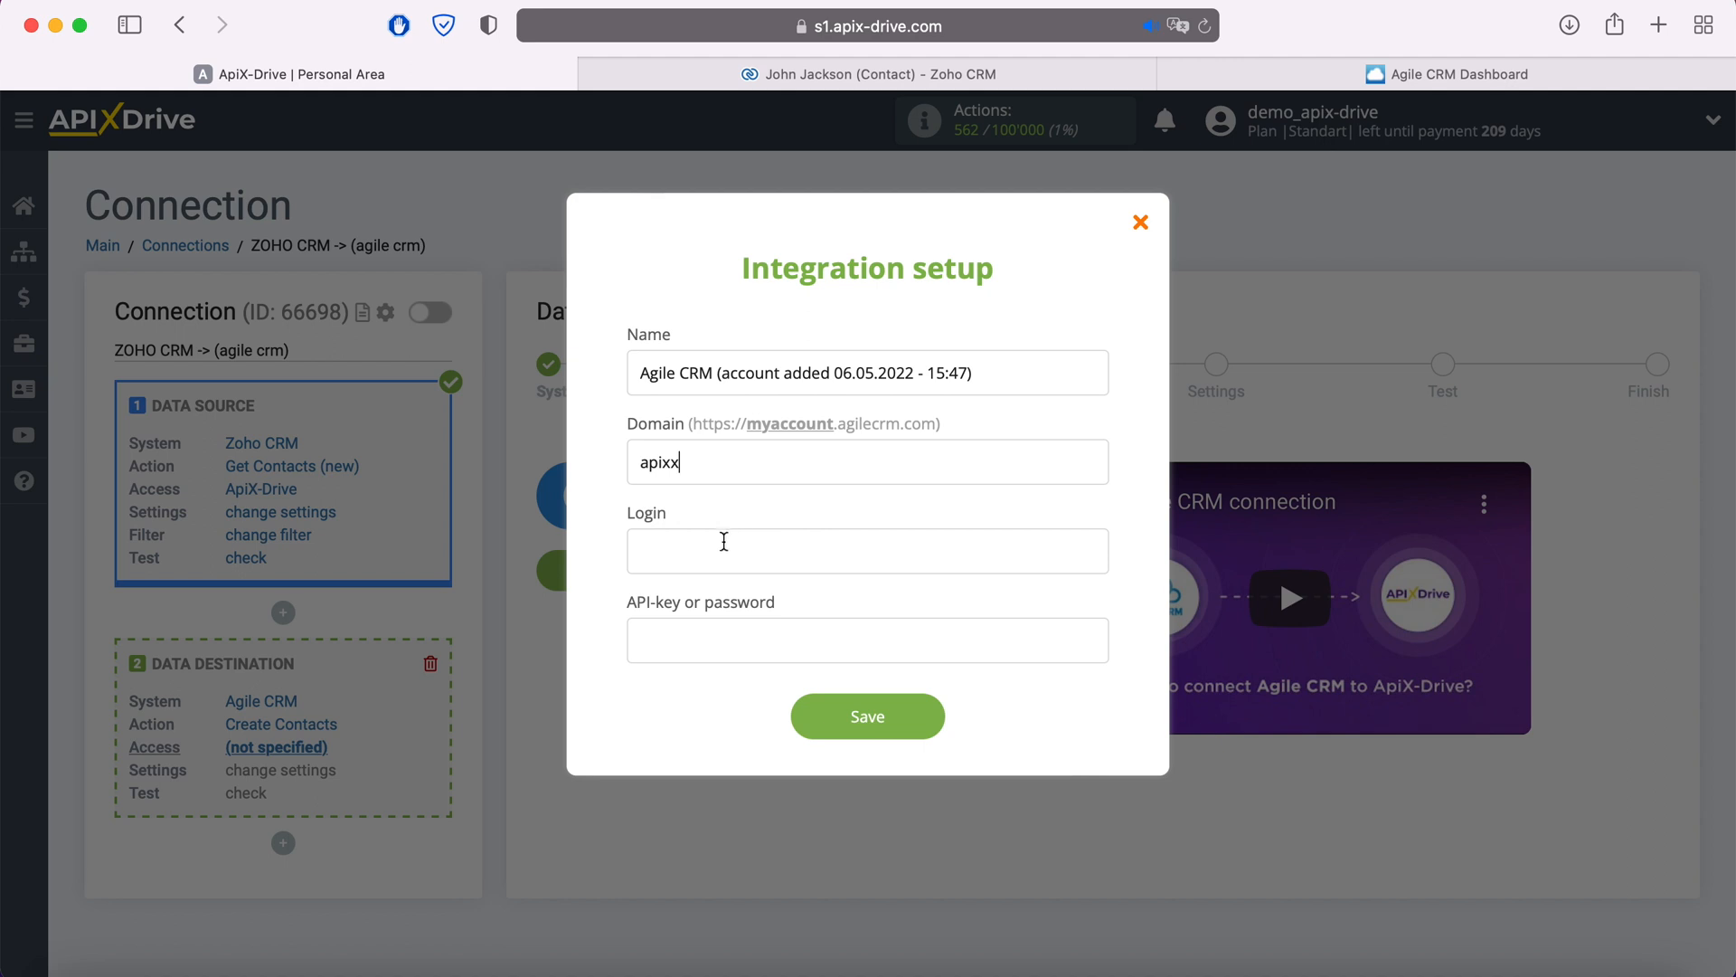
right_click(704, 548)
left_click(737, 619)
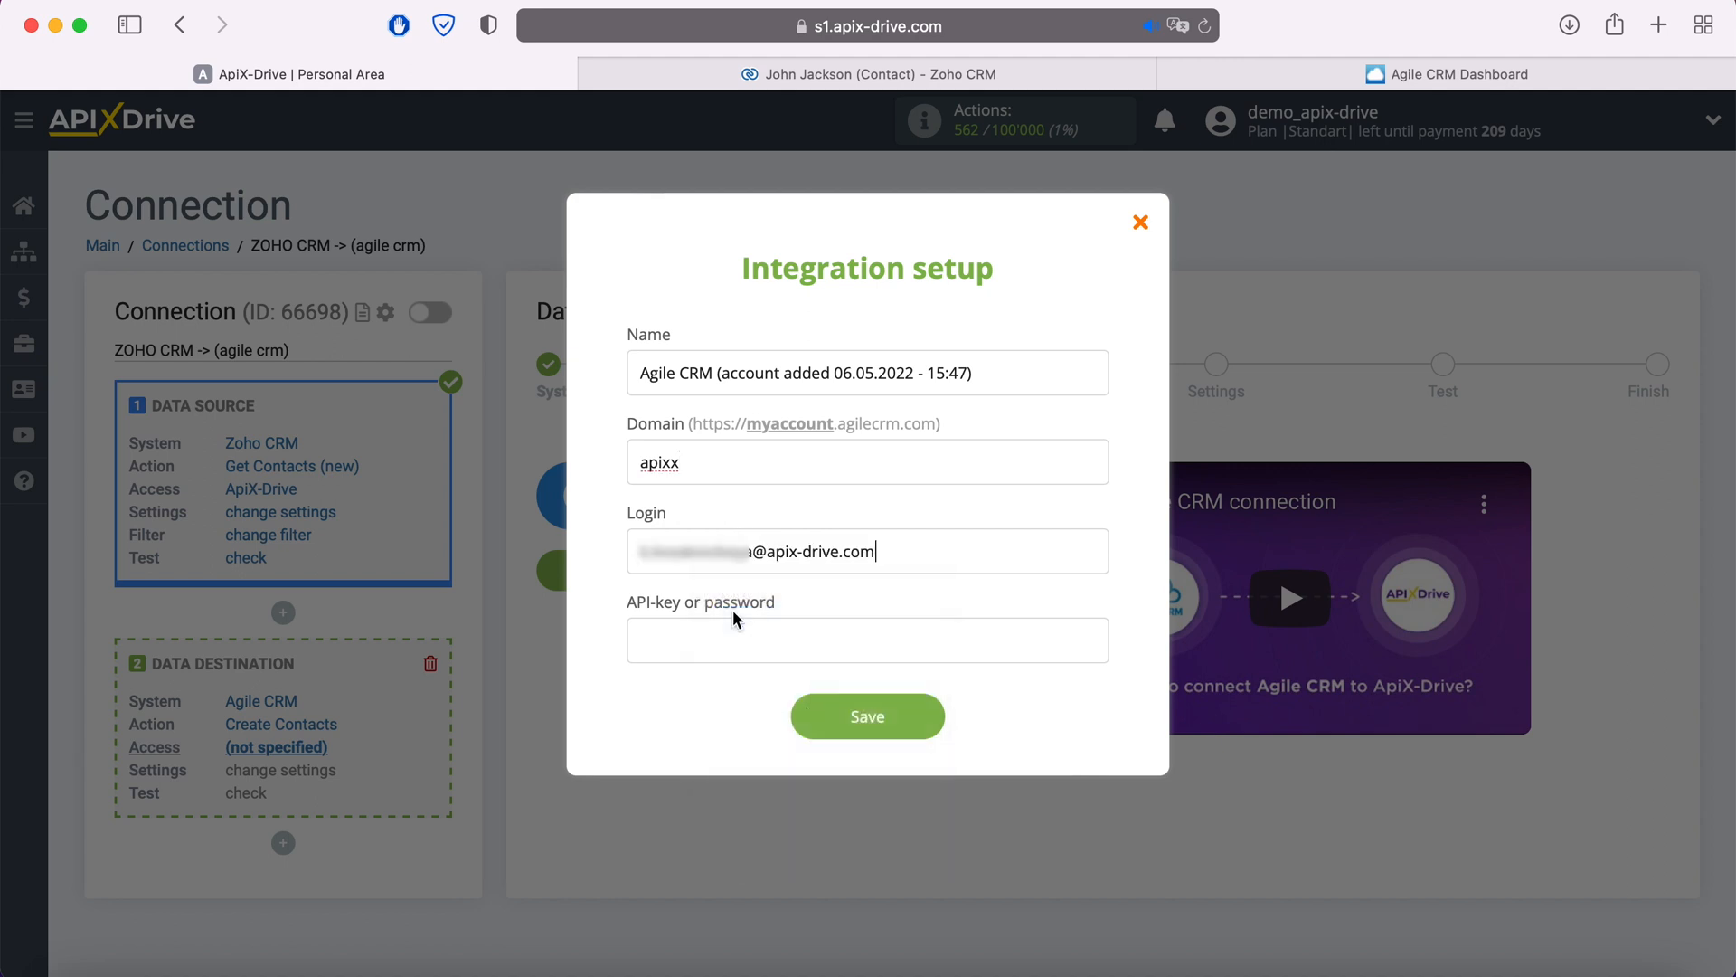
left_click(1386, 74)
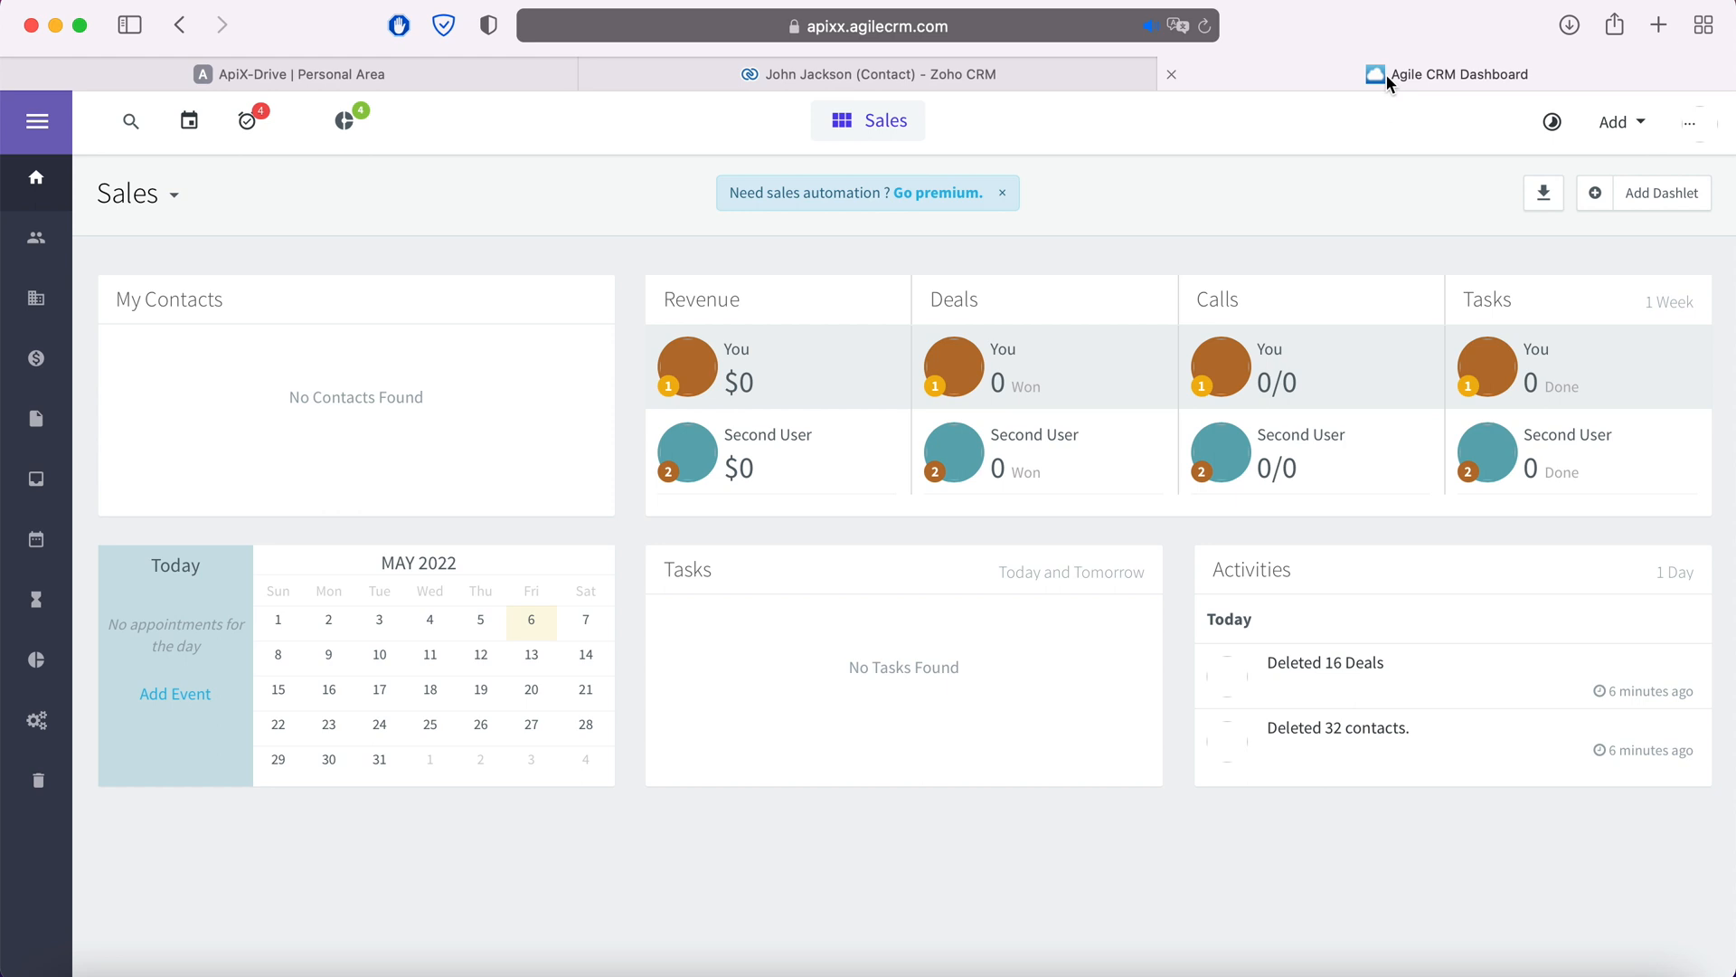
- Copy the REST API key from Agile CRM's Developers & API admin settings, then return to ApiX-Drive
left_click(1689, 122)
left_click(1500, 263)
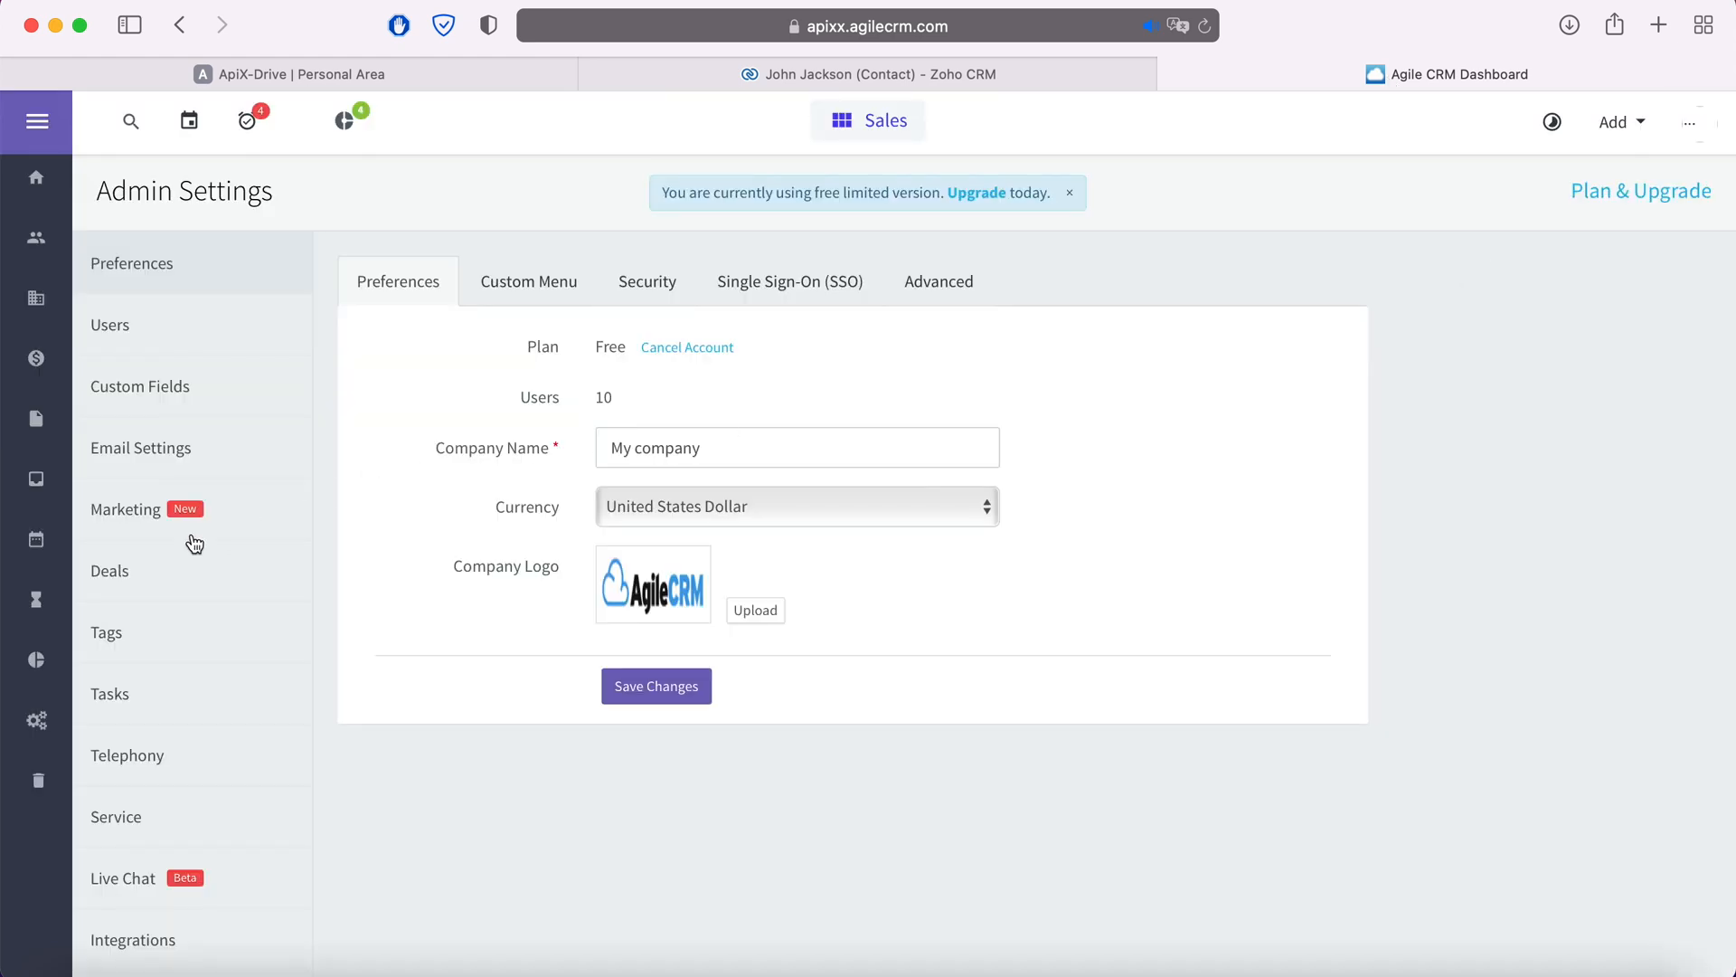
scroll(190, 541, "down", 3)
left_click(184, 919)
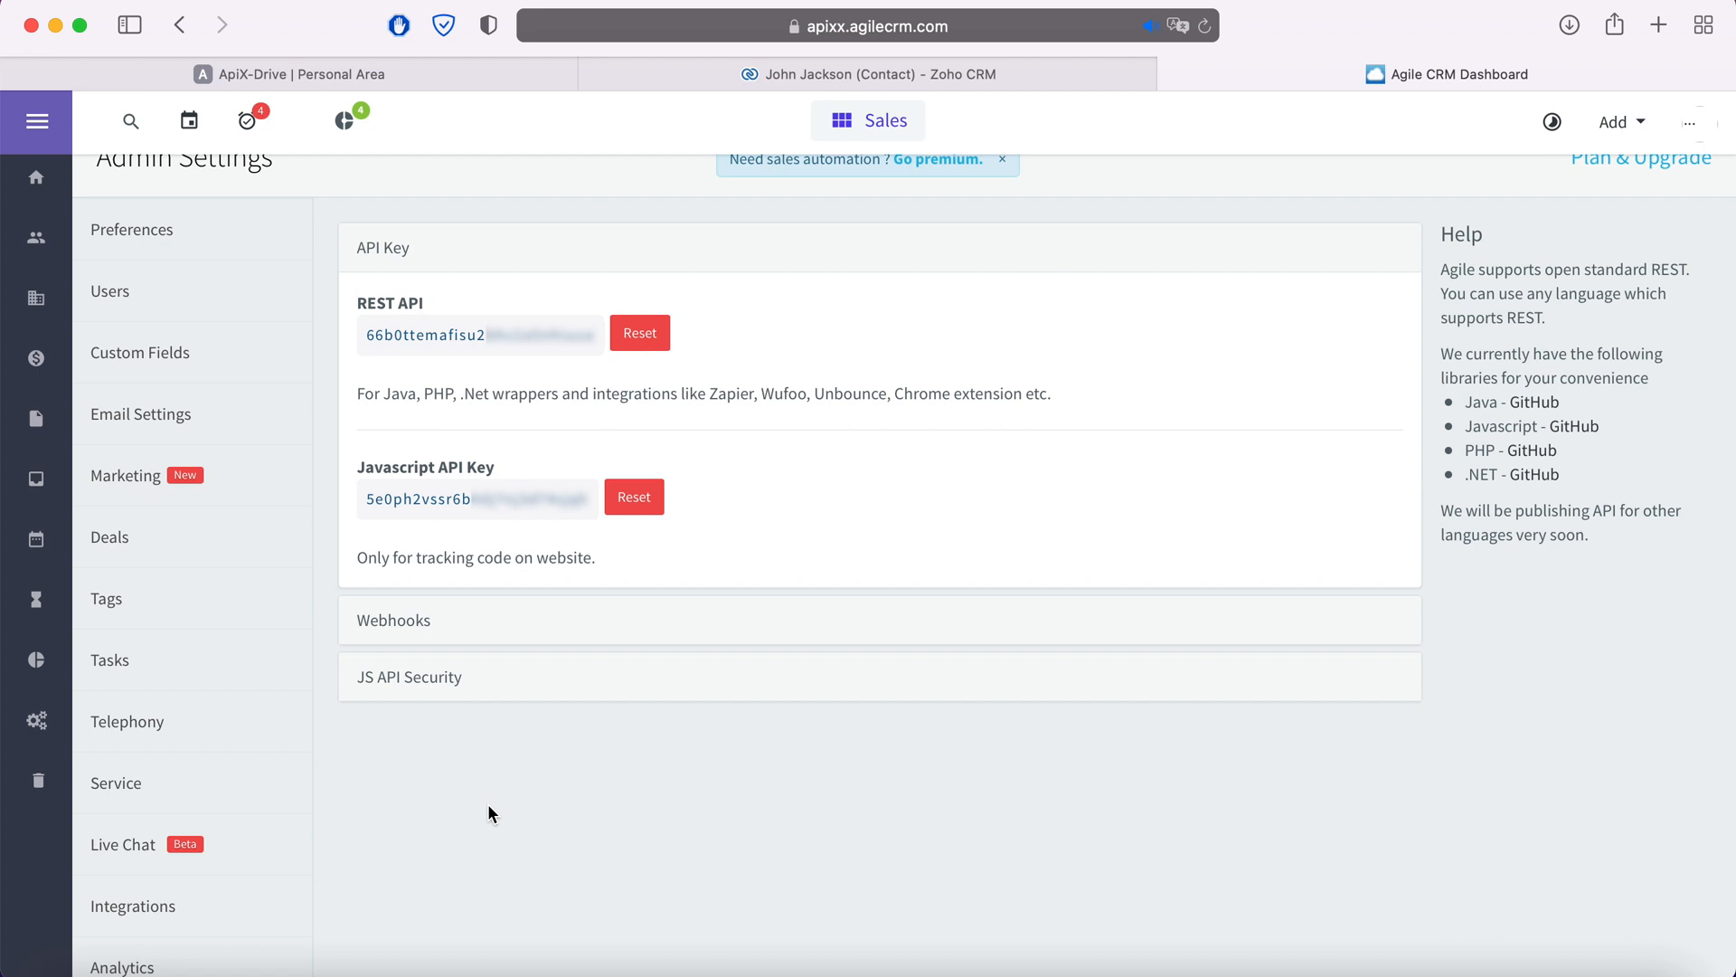
left_click_drag(366, 335, 596, 335)
right_click(537, 333)
left_click(589, 438)
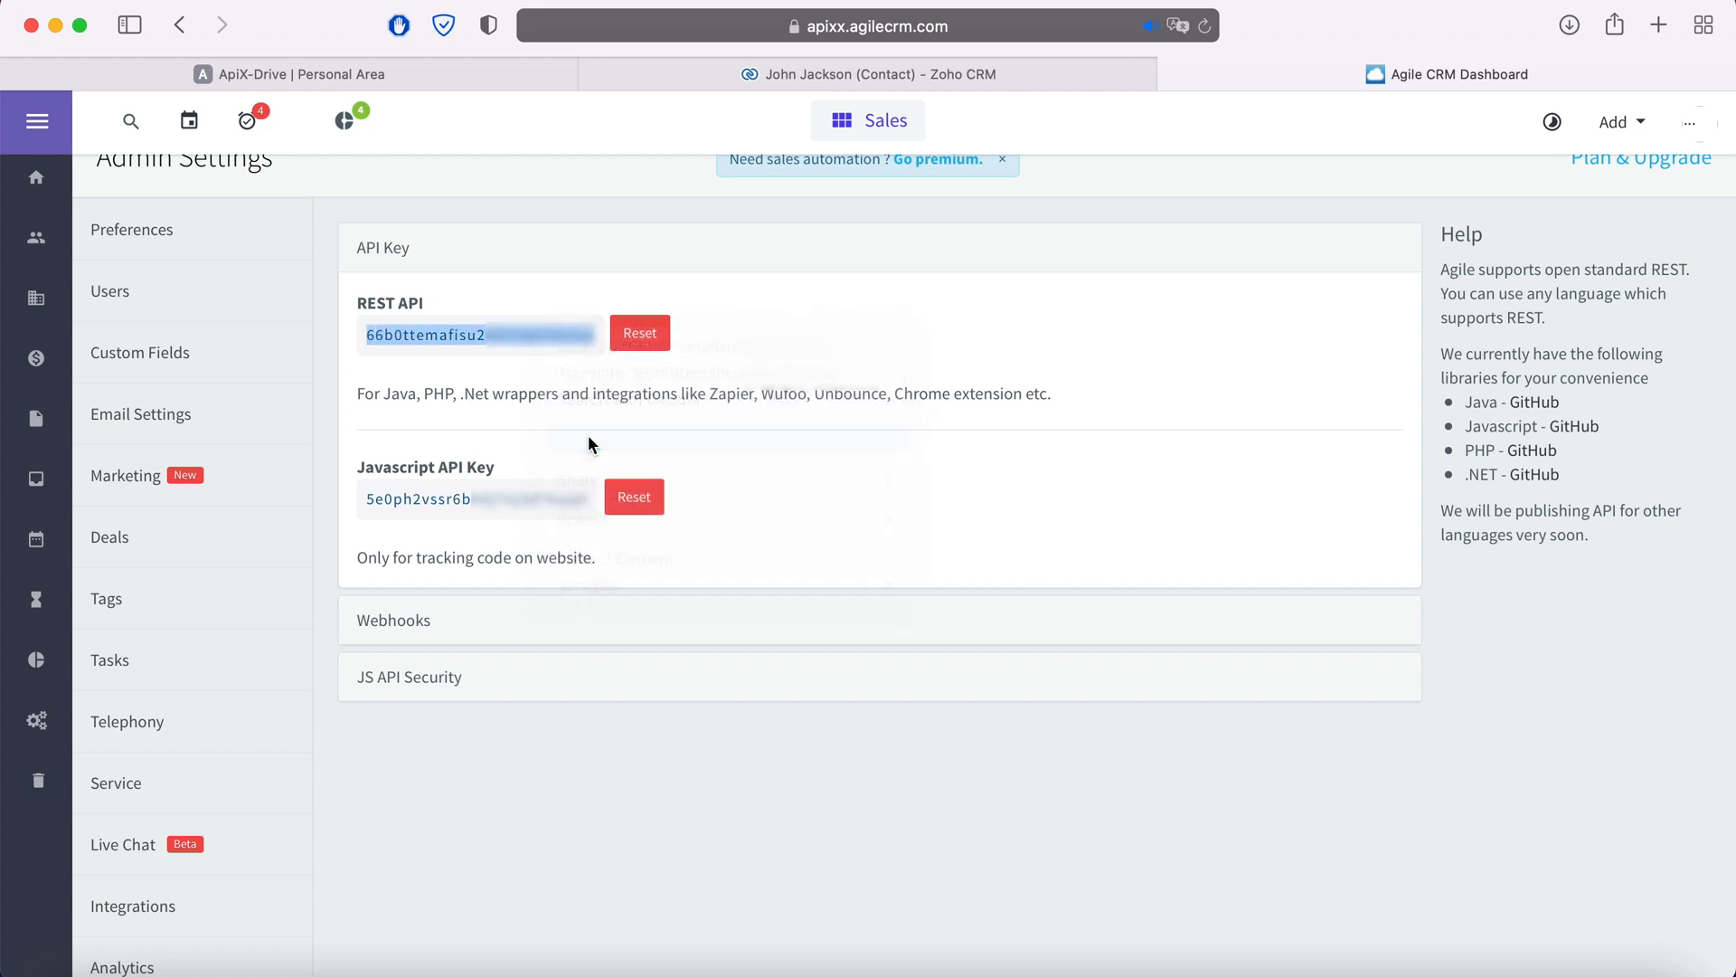
left_click(486, 80)
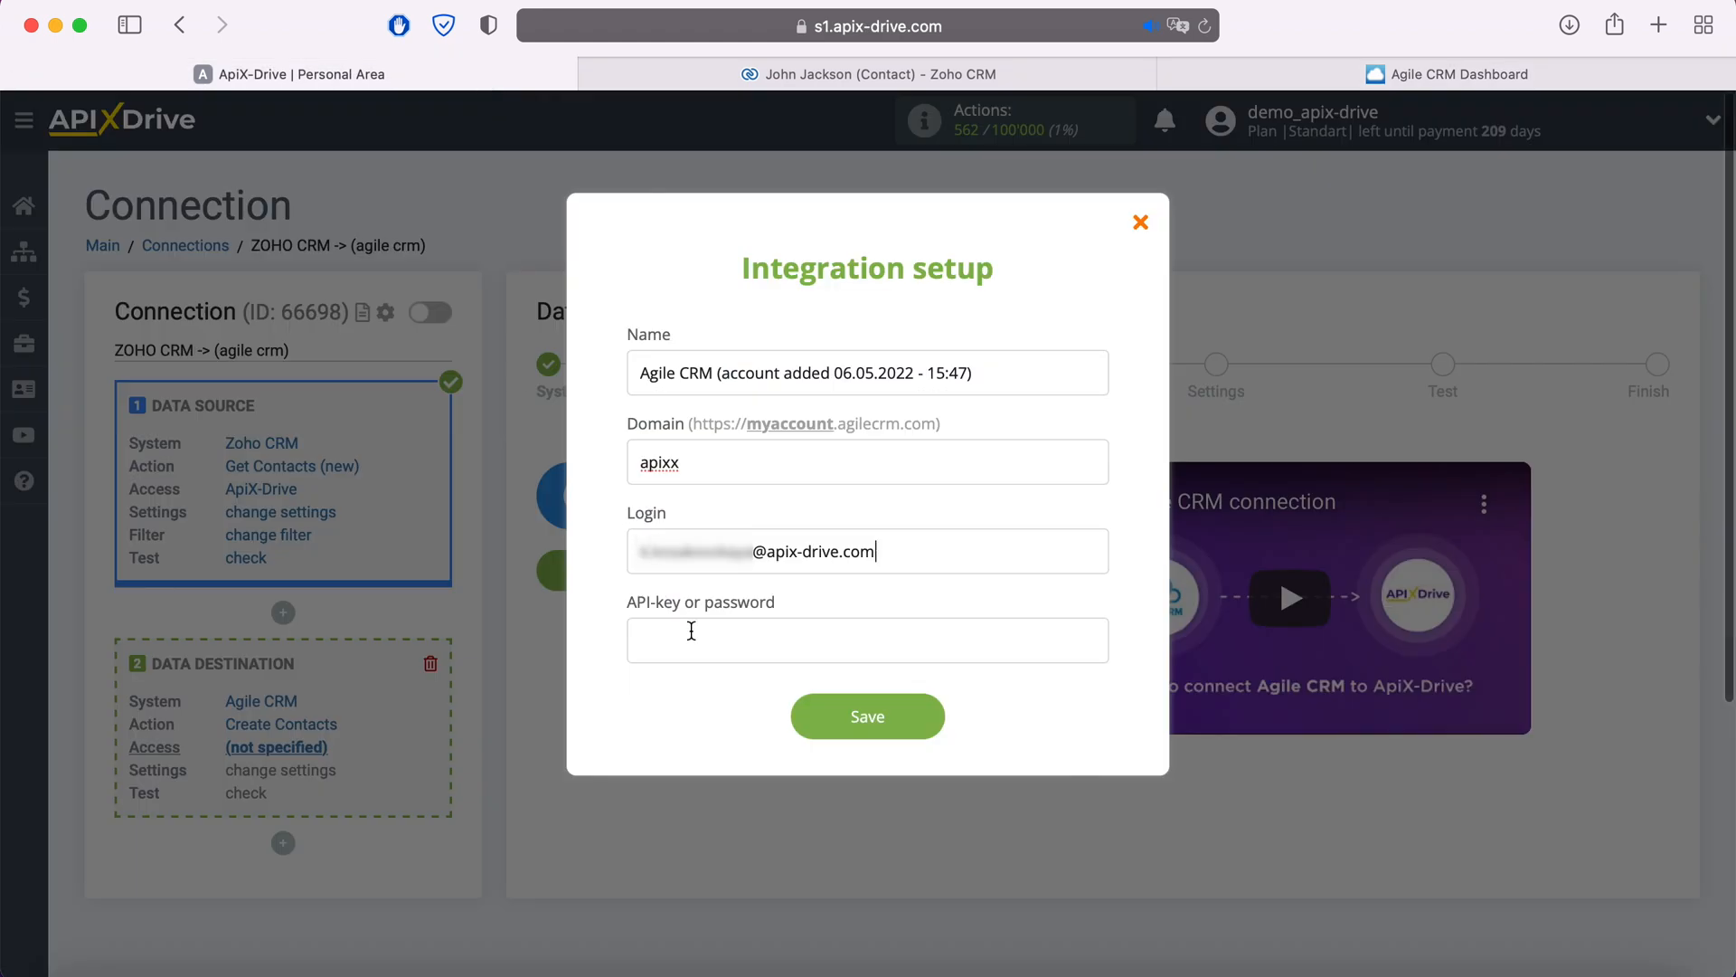
- Paste the REST API key into the API-key field and save the Agile CRM credentials
right_click(692, 630)
left_click(737, 694)
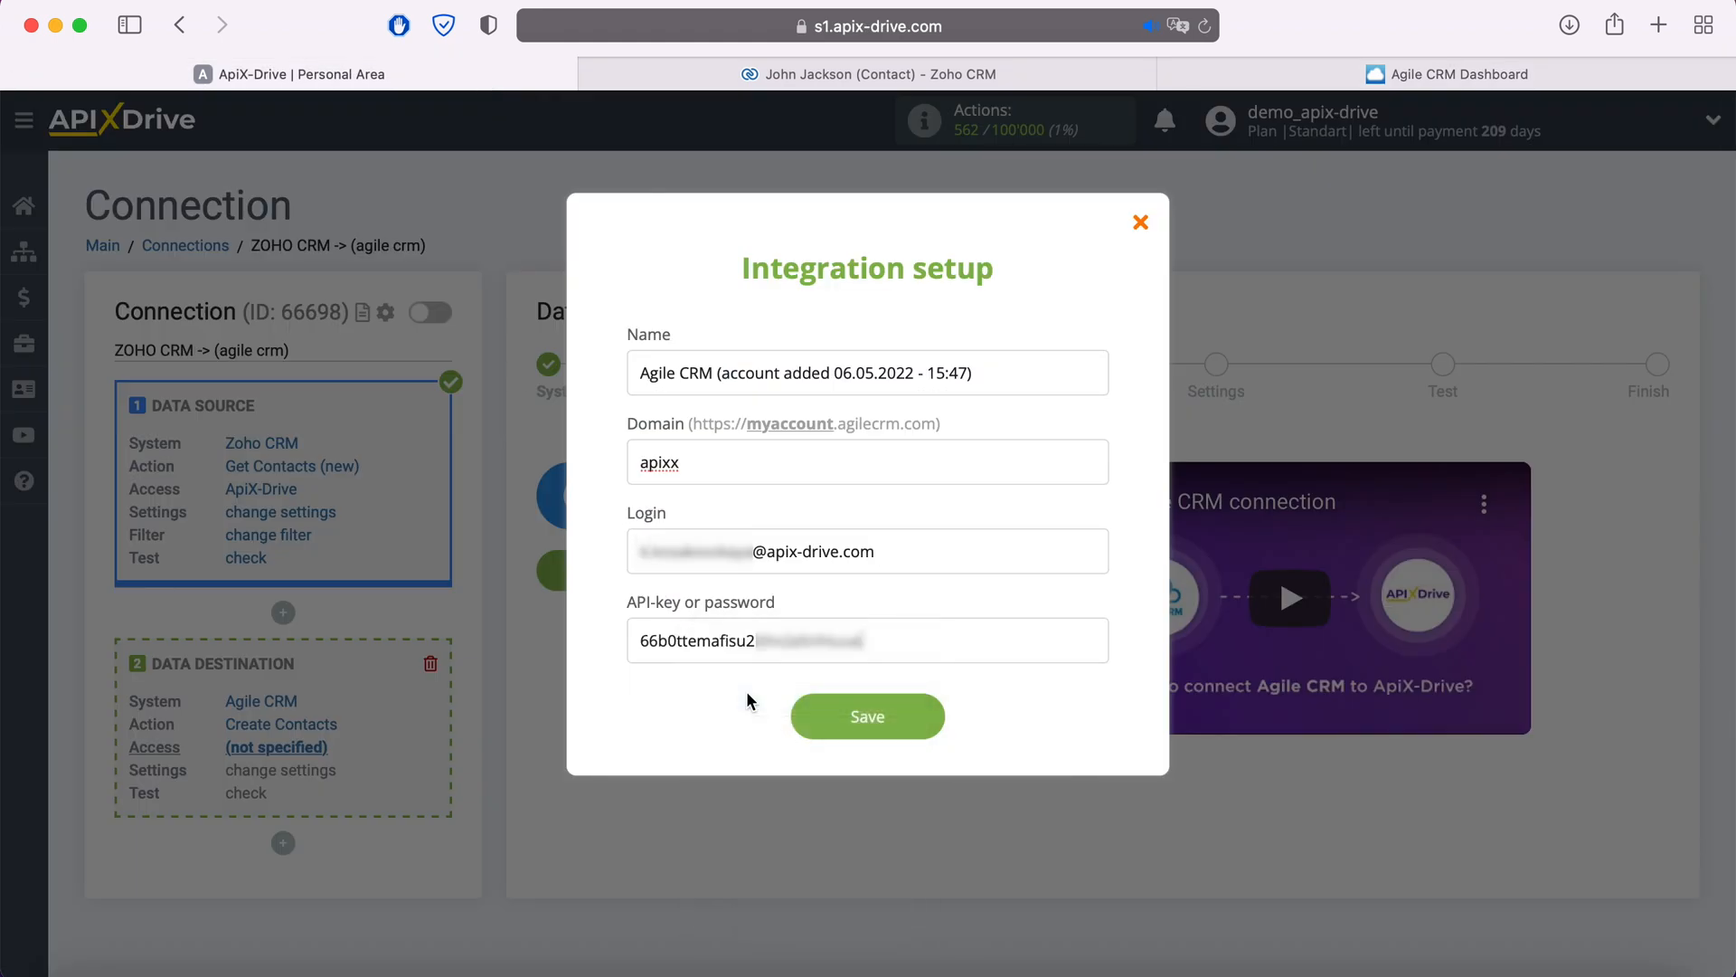
left_click(925, 719)
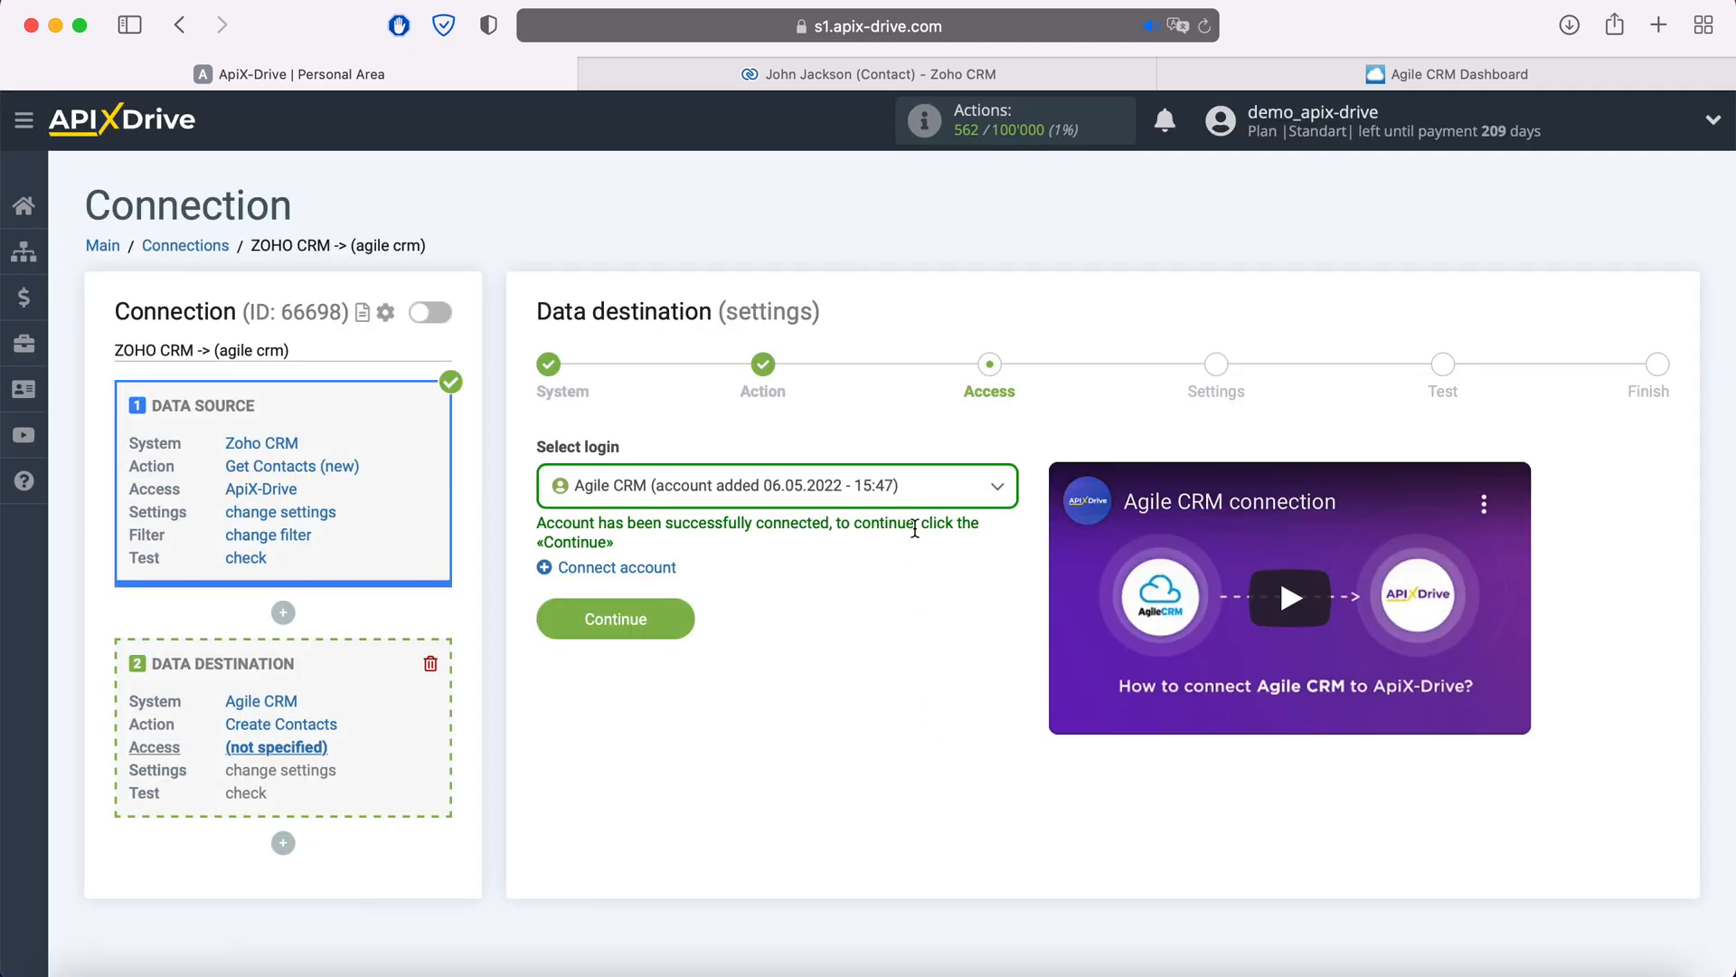
- Select the newly connected Agile CRM login and continue to field settings
left_click(920, 497)
left_click(860, 634)
left_click(685, 626)
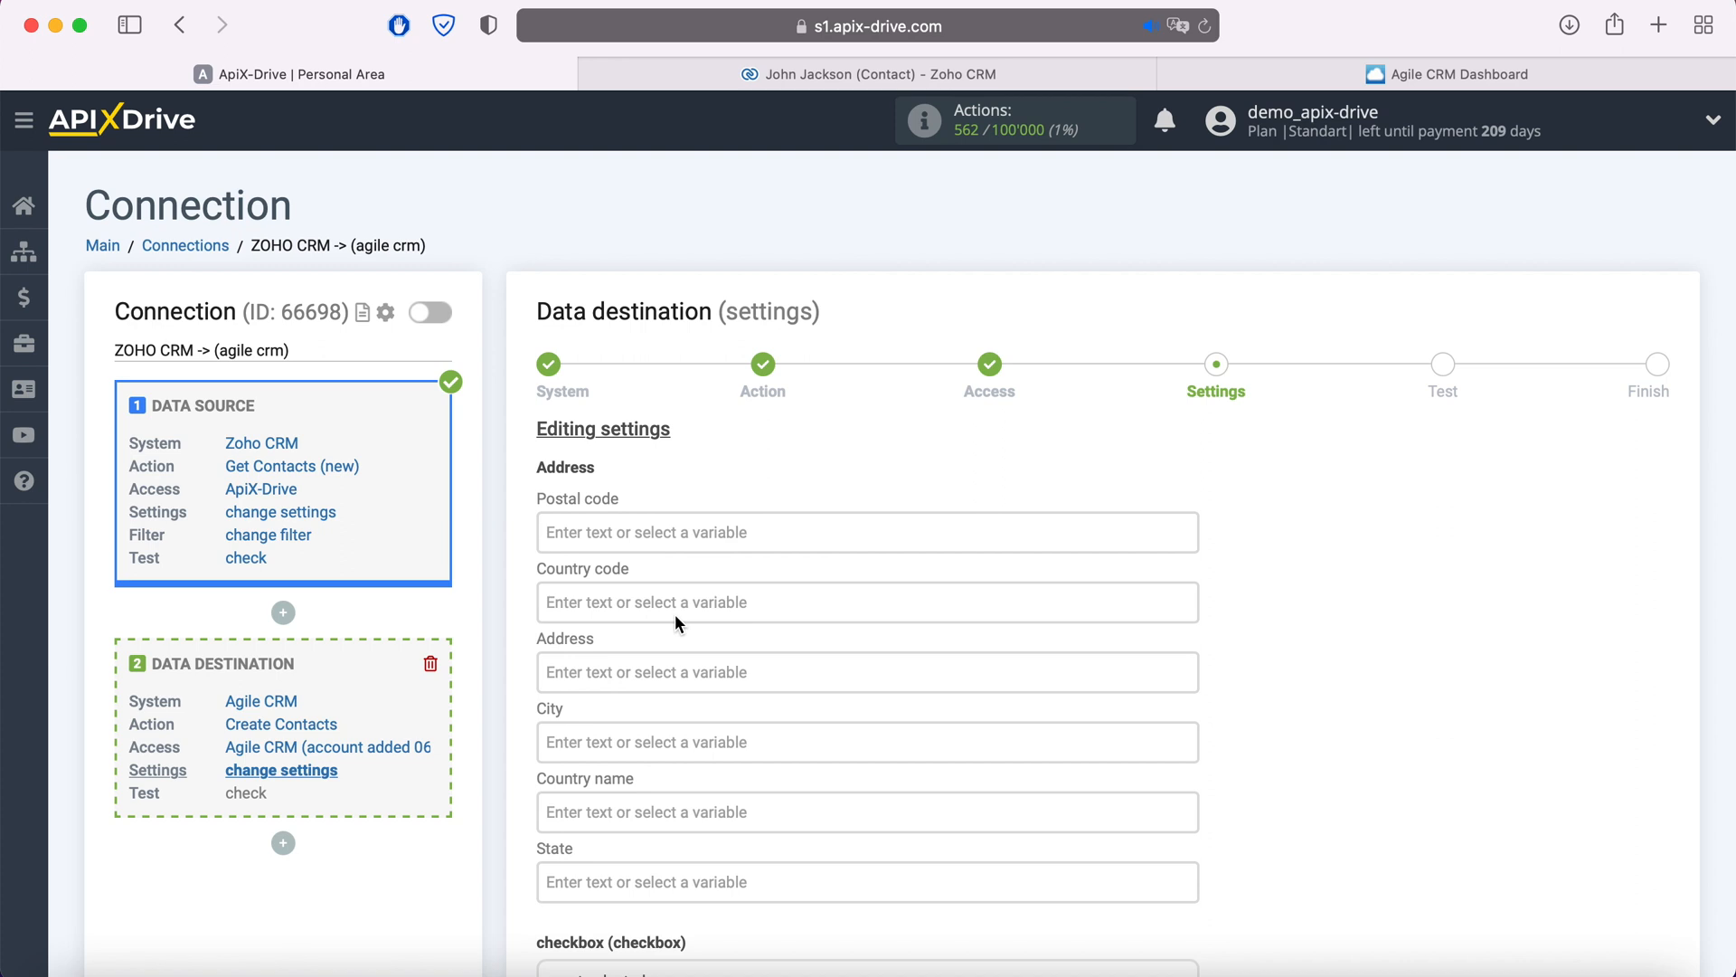
- Map the Agile CRM e-mail value to Zoho CRM's Email variable
scroll(676, 618, "down", 5)
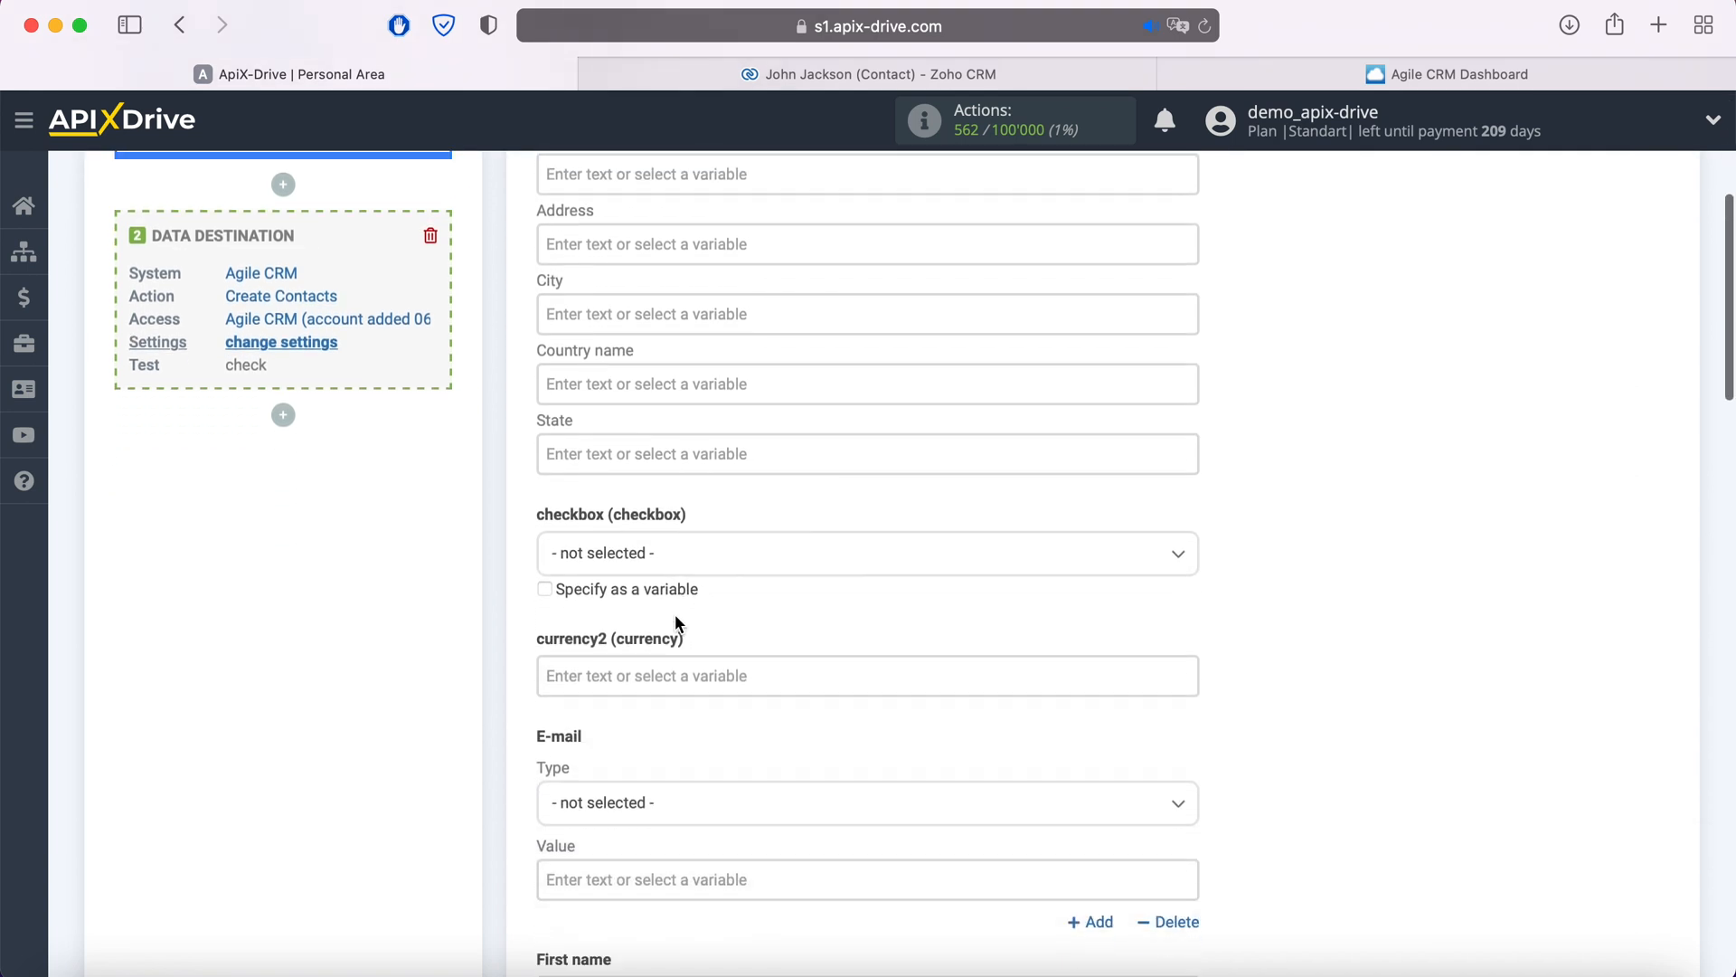
scroll(675, 615, "down", 3)
left_click(644, 657)
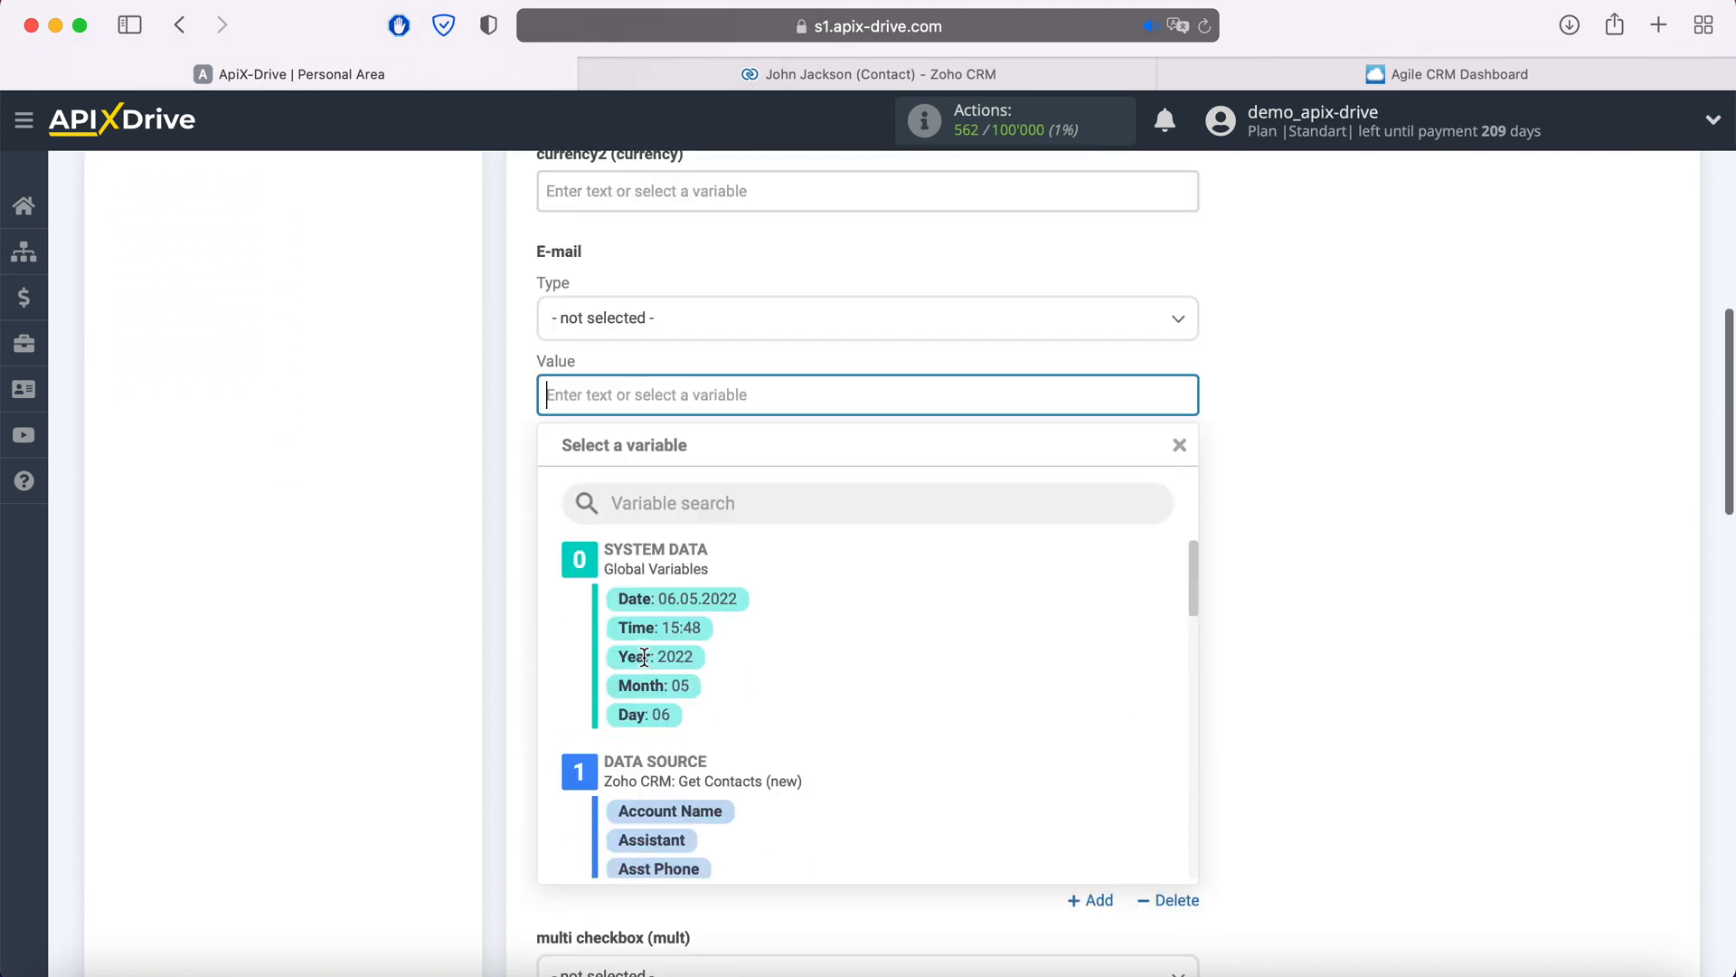
scroll(986, 605, "down", 4)
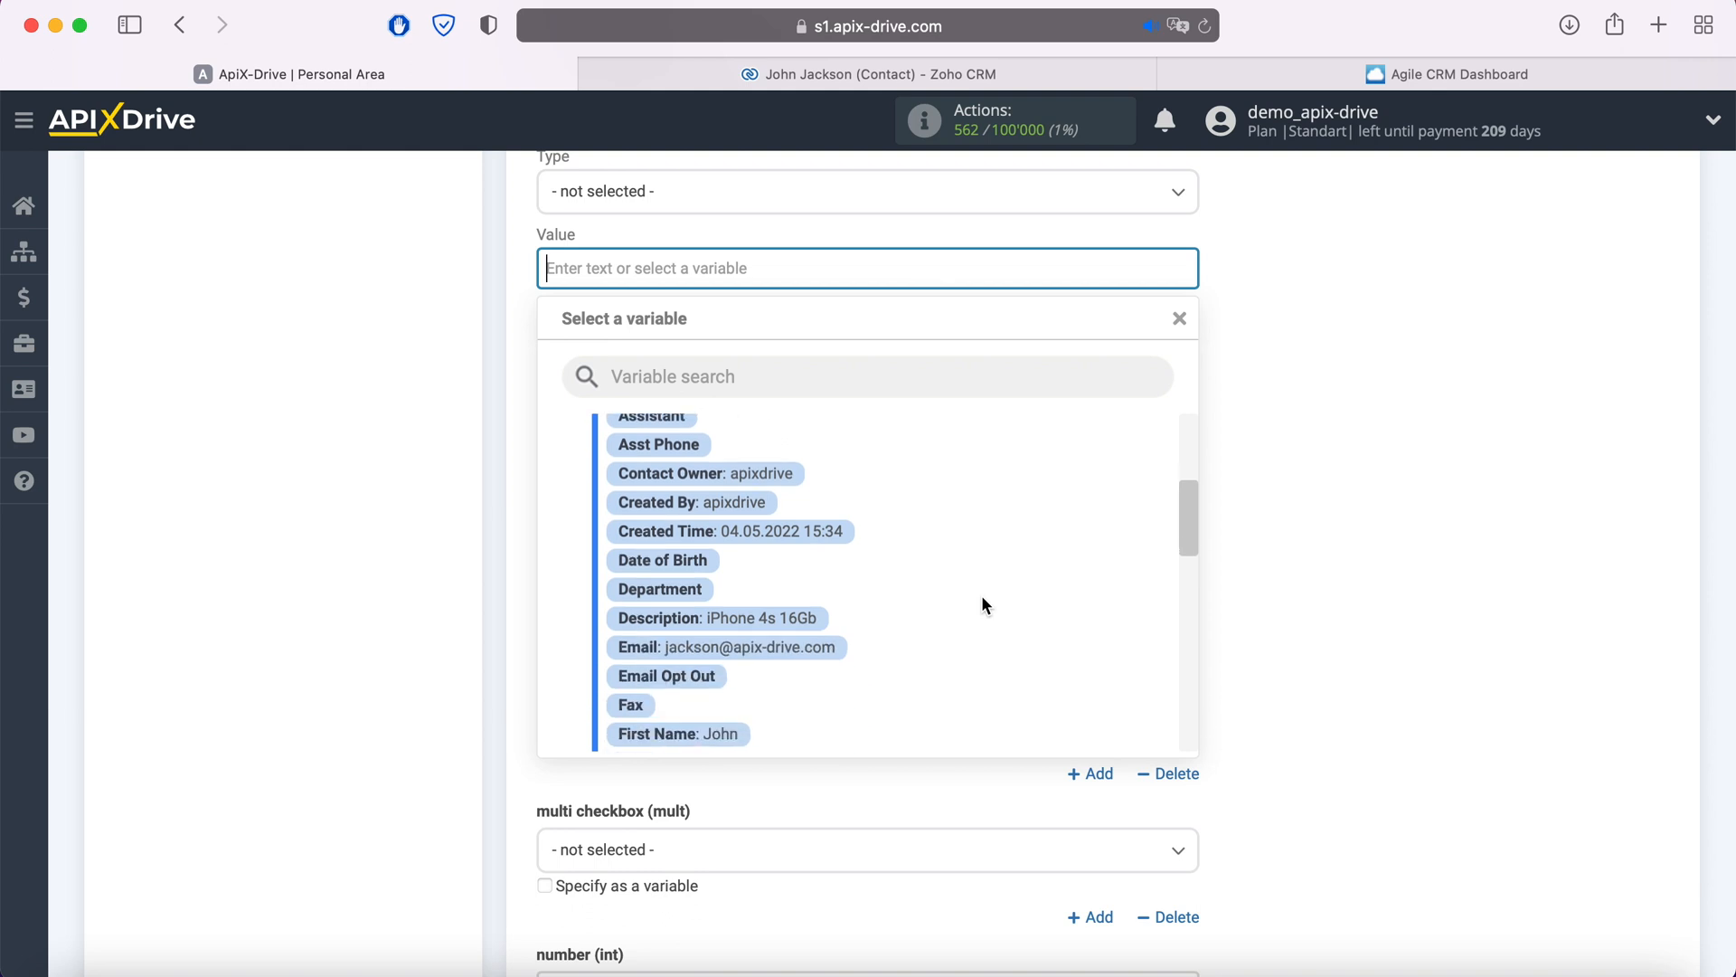
scroll(981, 596, "down", 1)
left_click(822, 608)
- Fill First name and Last name with Zoho's First Name and Last Name variables
left_click(699, 368)
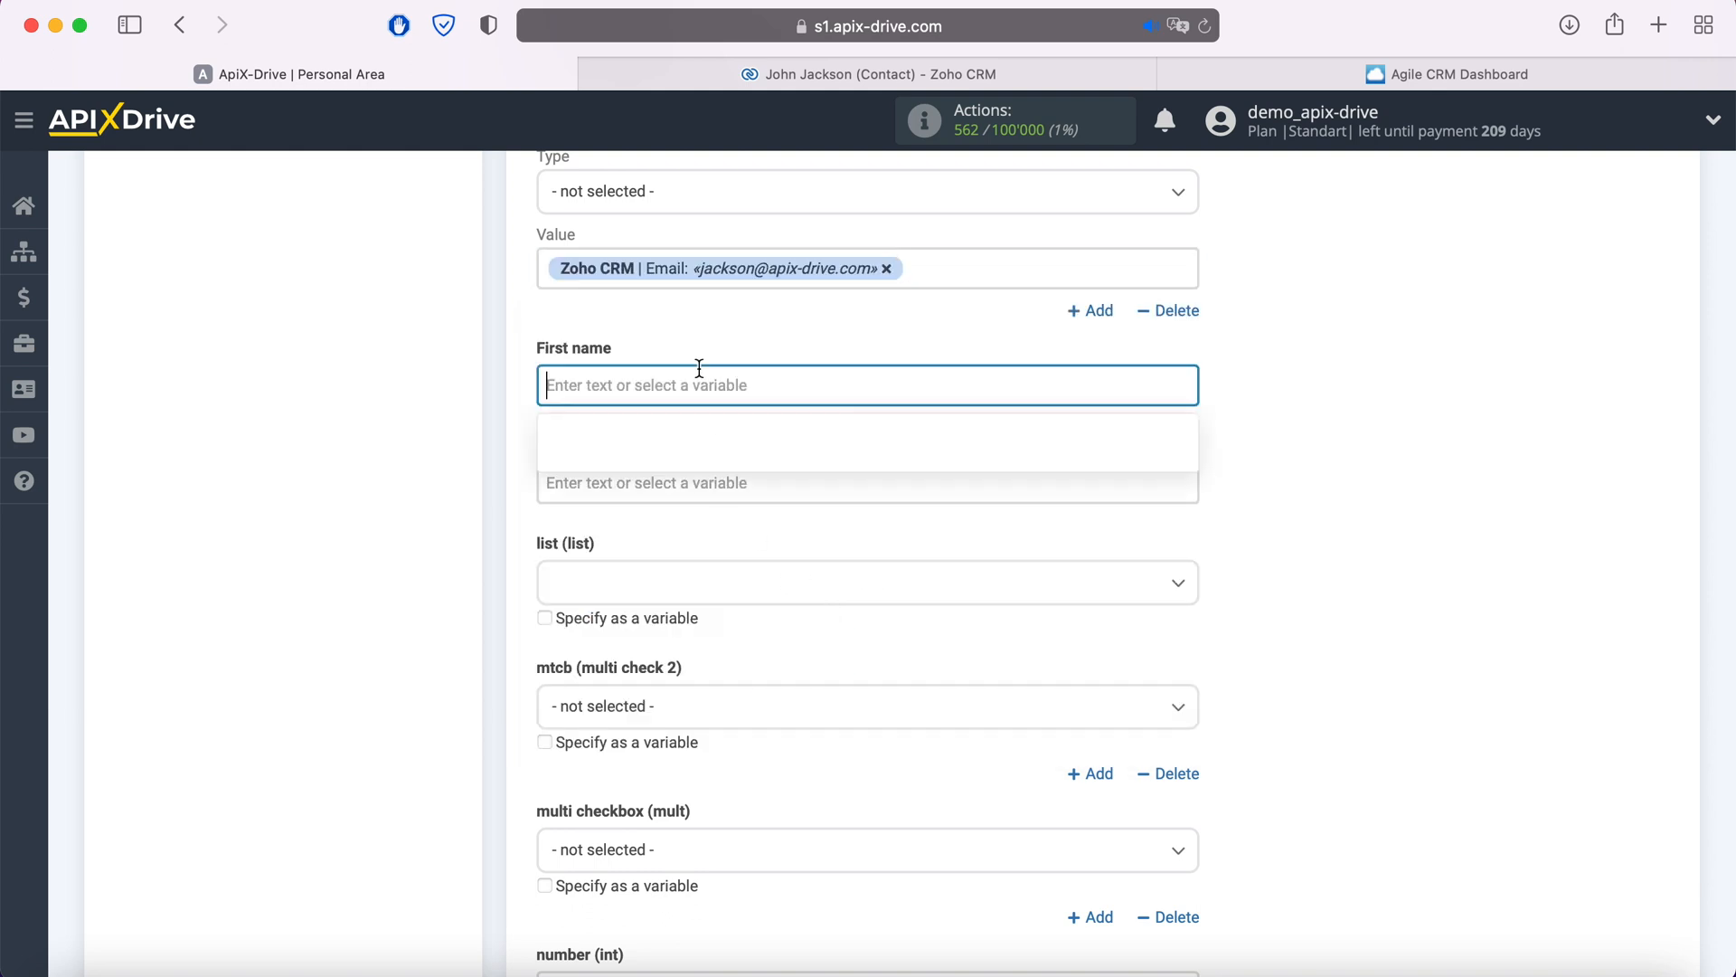
scroll(914, 524, "down", 5)
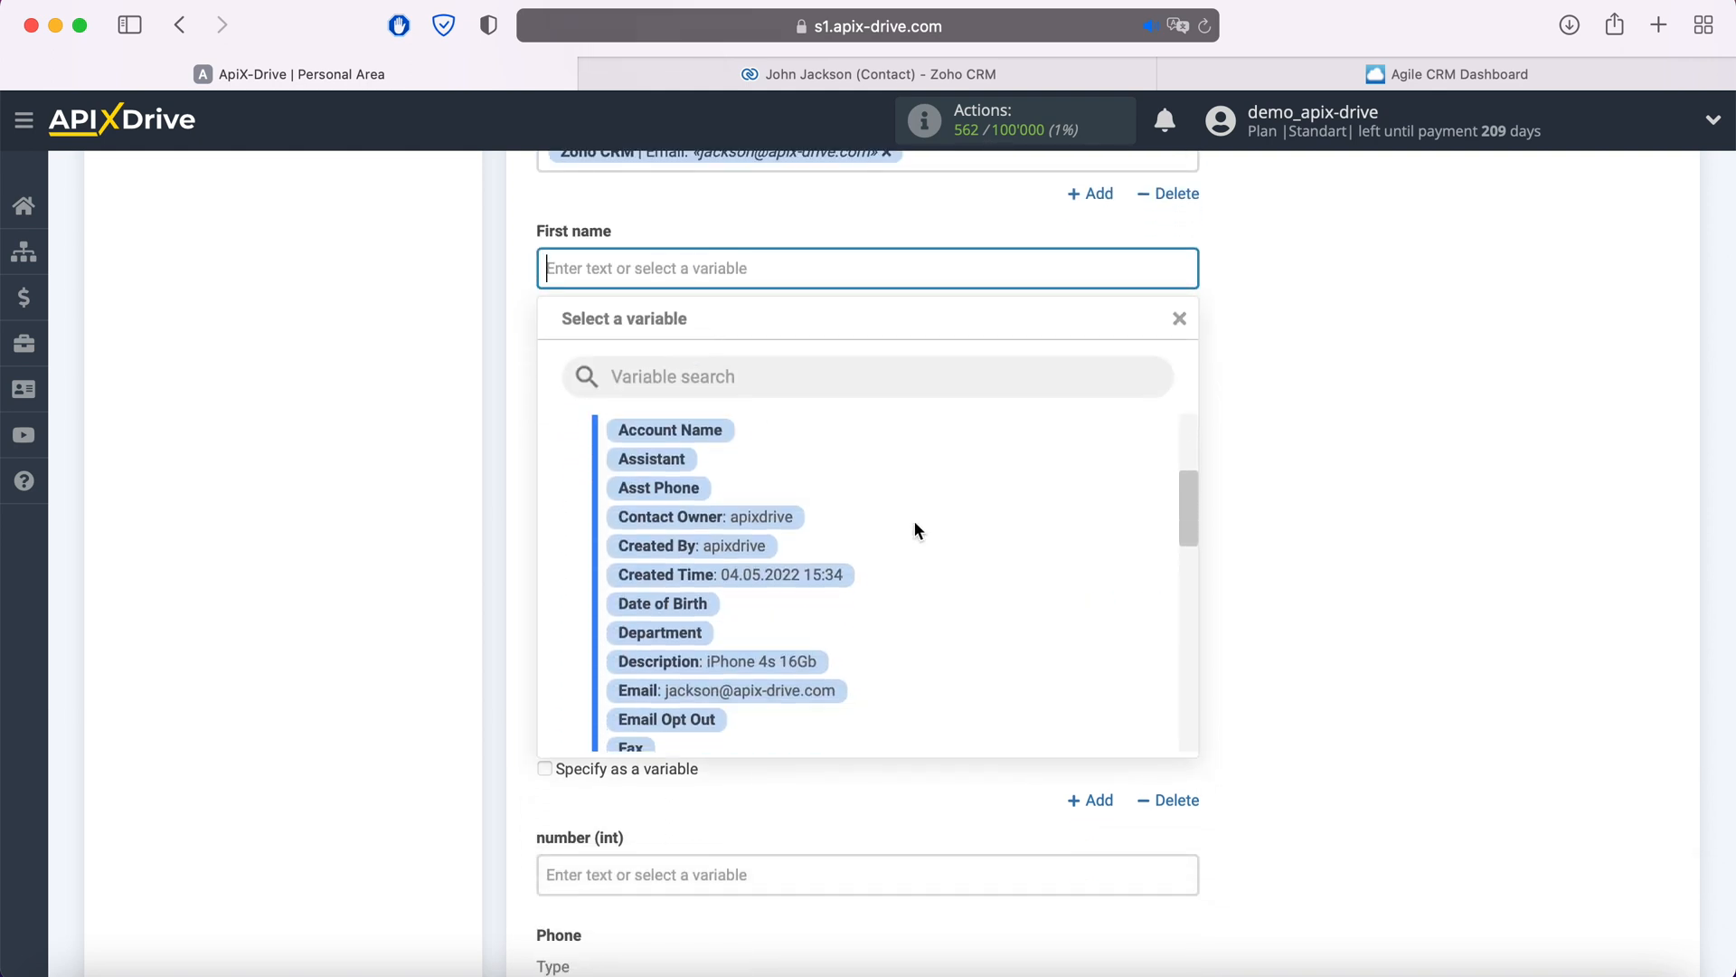
scroll(914, 530, "down", 3)
left_click(723, 606)
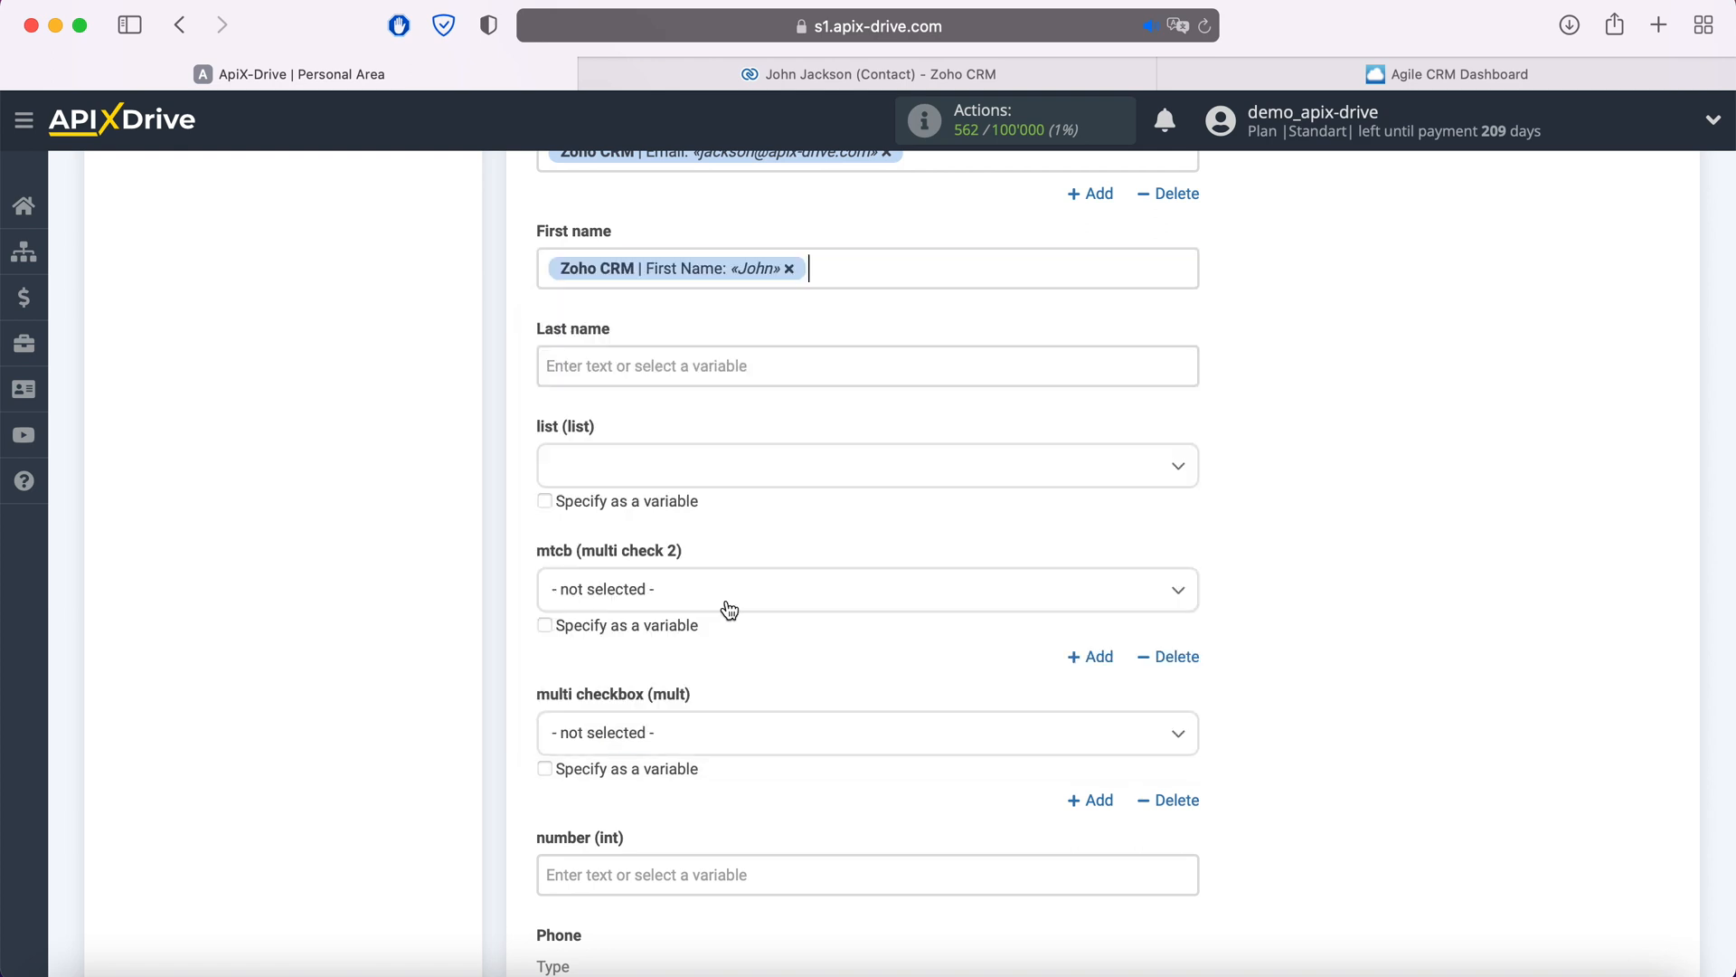
left_click(667, 379)
scroll(952, 561, "down", 5)
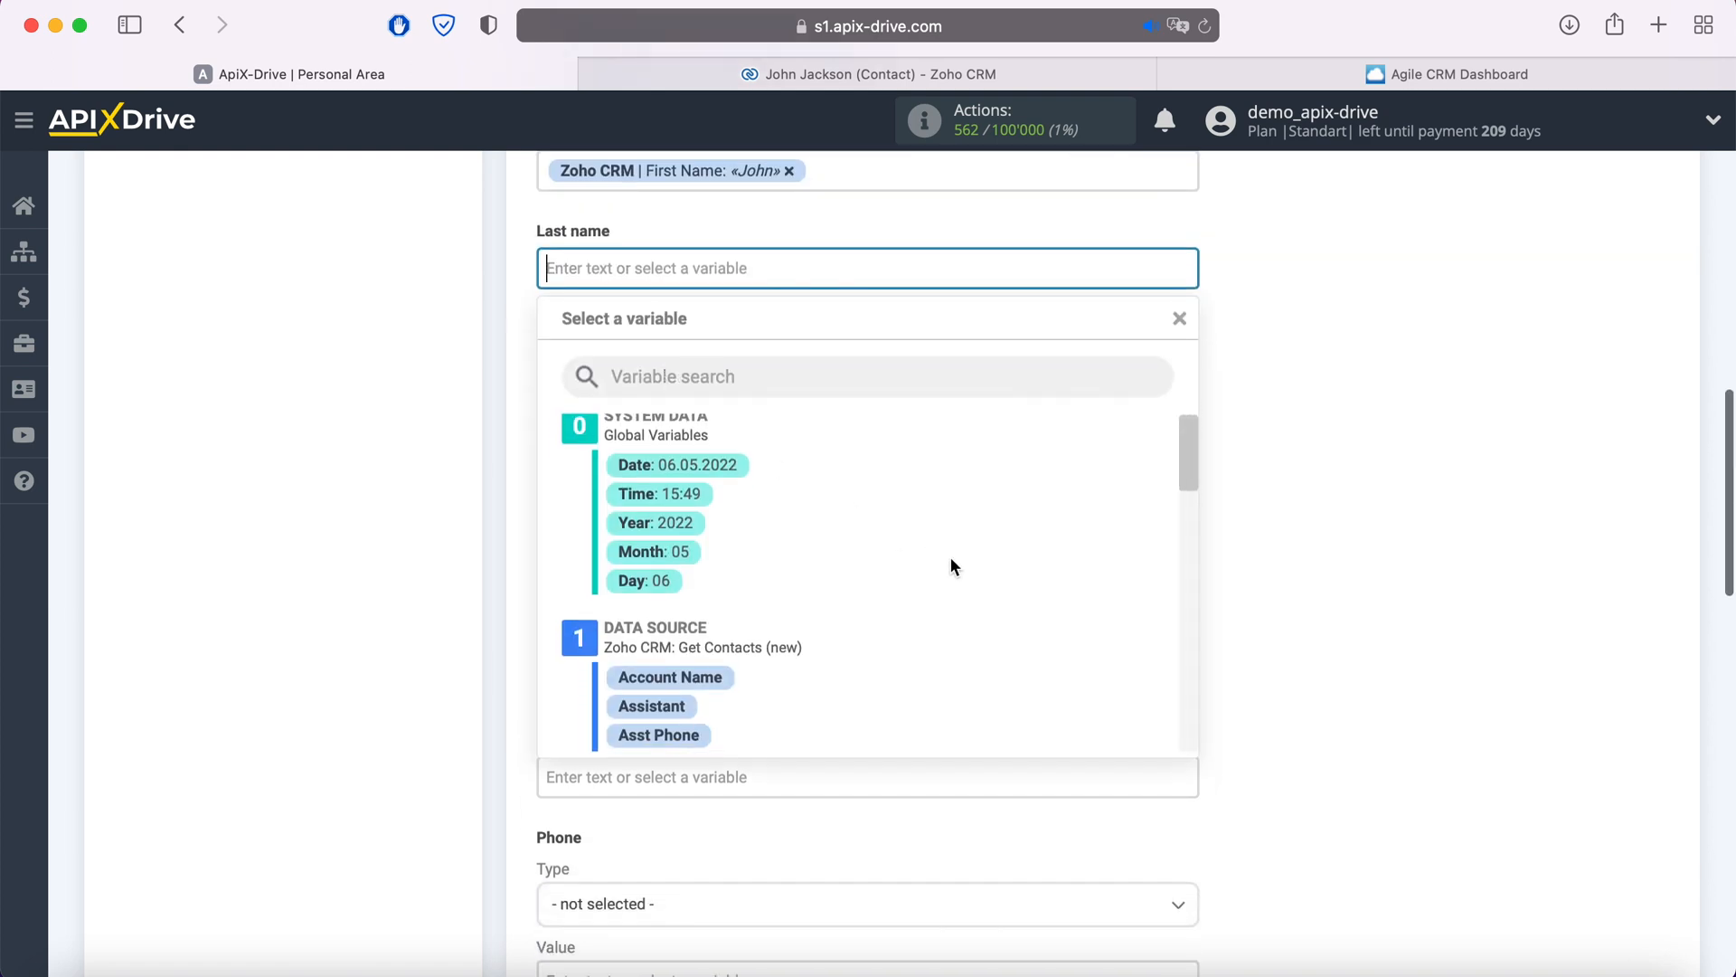
scroll(951, 563, "down", 5)
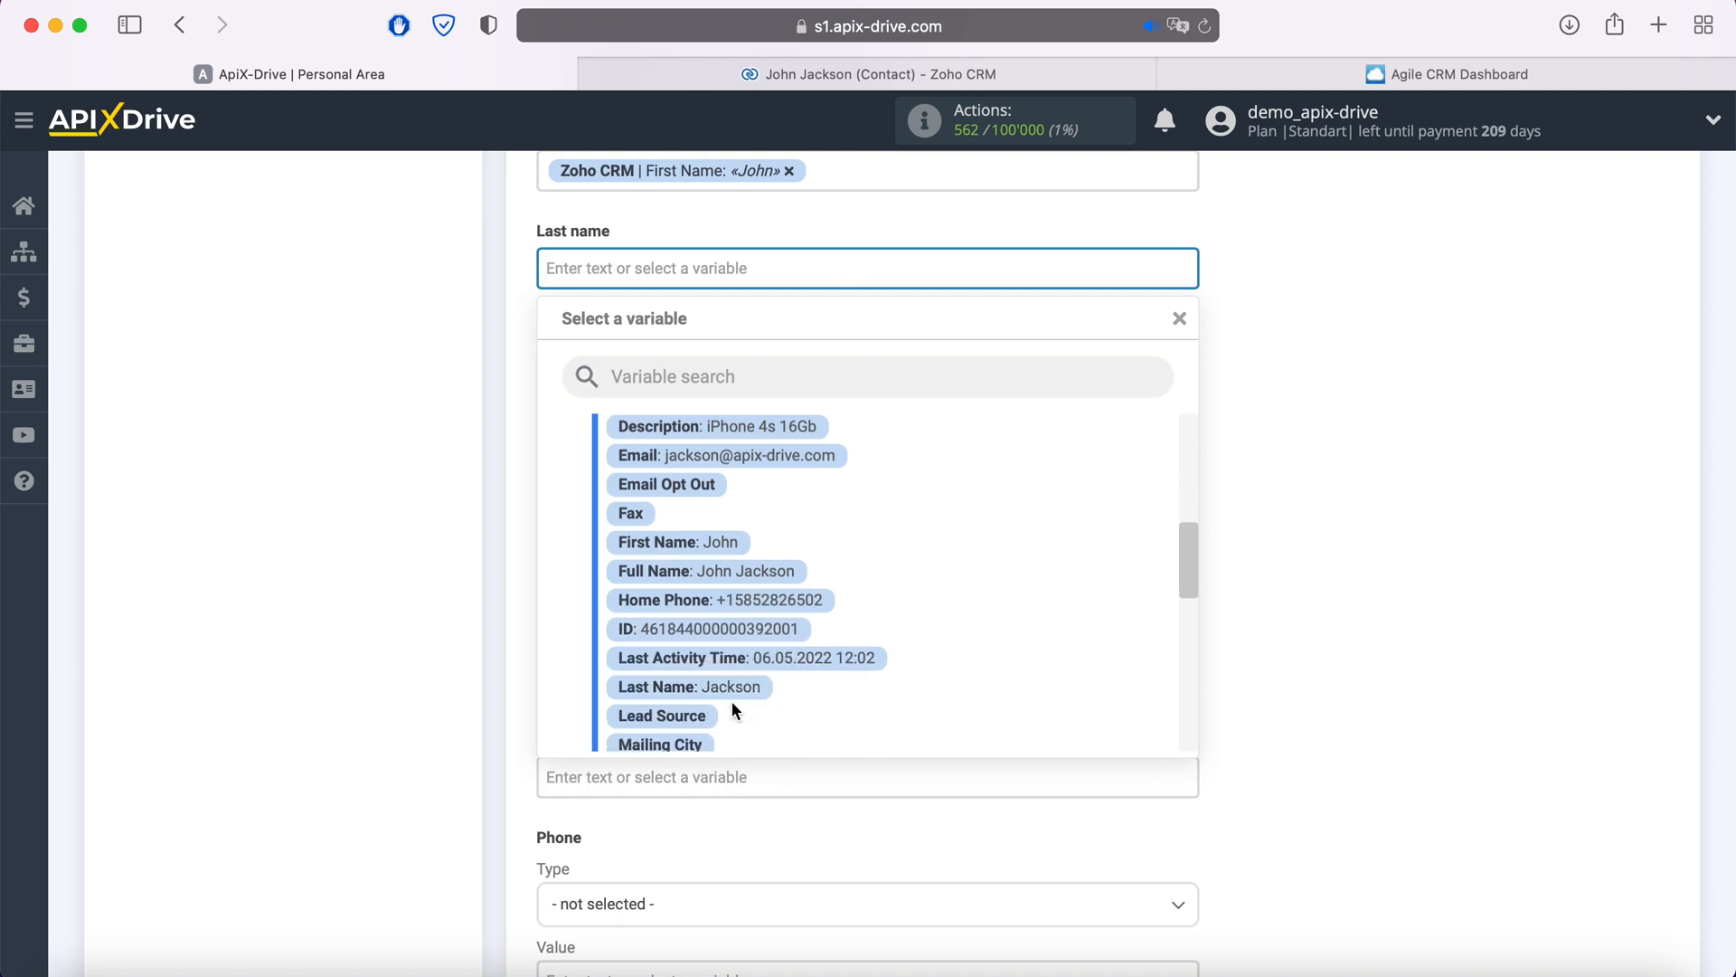
left_click(732, 691)
- Map Zoho's Home Phone into the Agile CRM phone value field
scroll(821, 636, "down", 3)
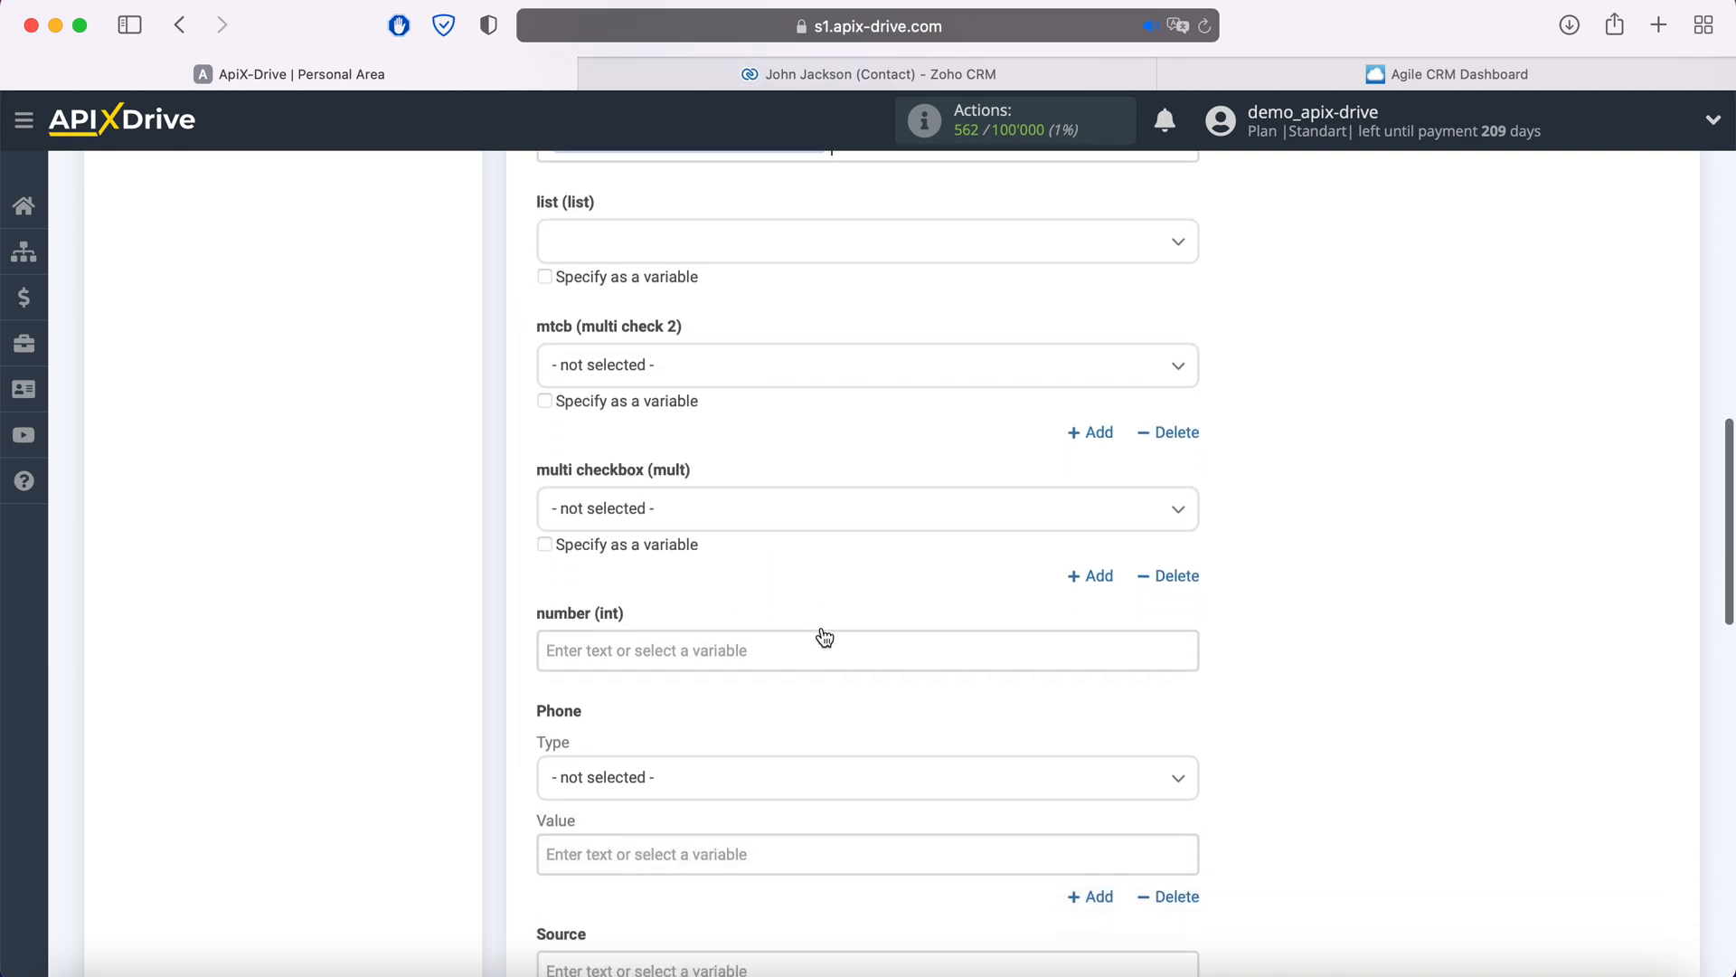
scroll(824, 638, "down", 6)
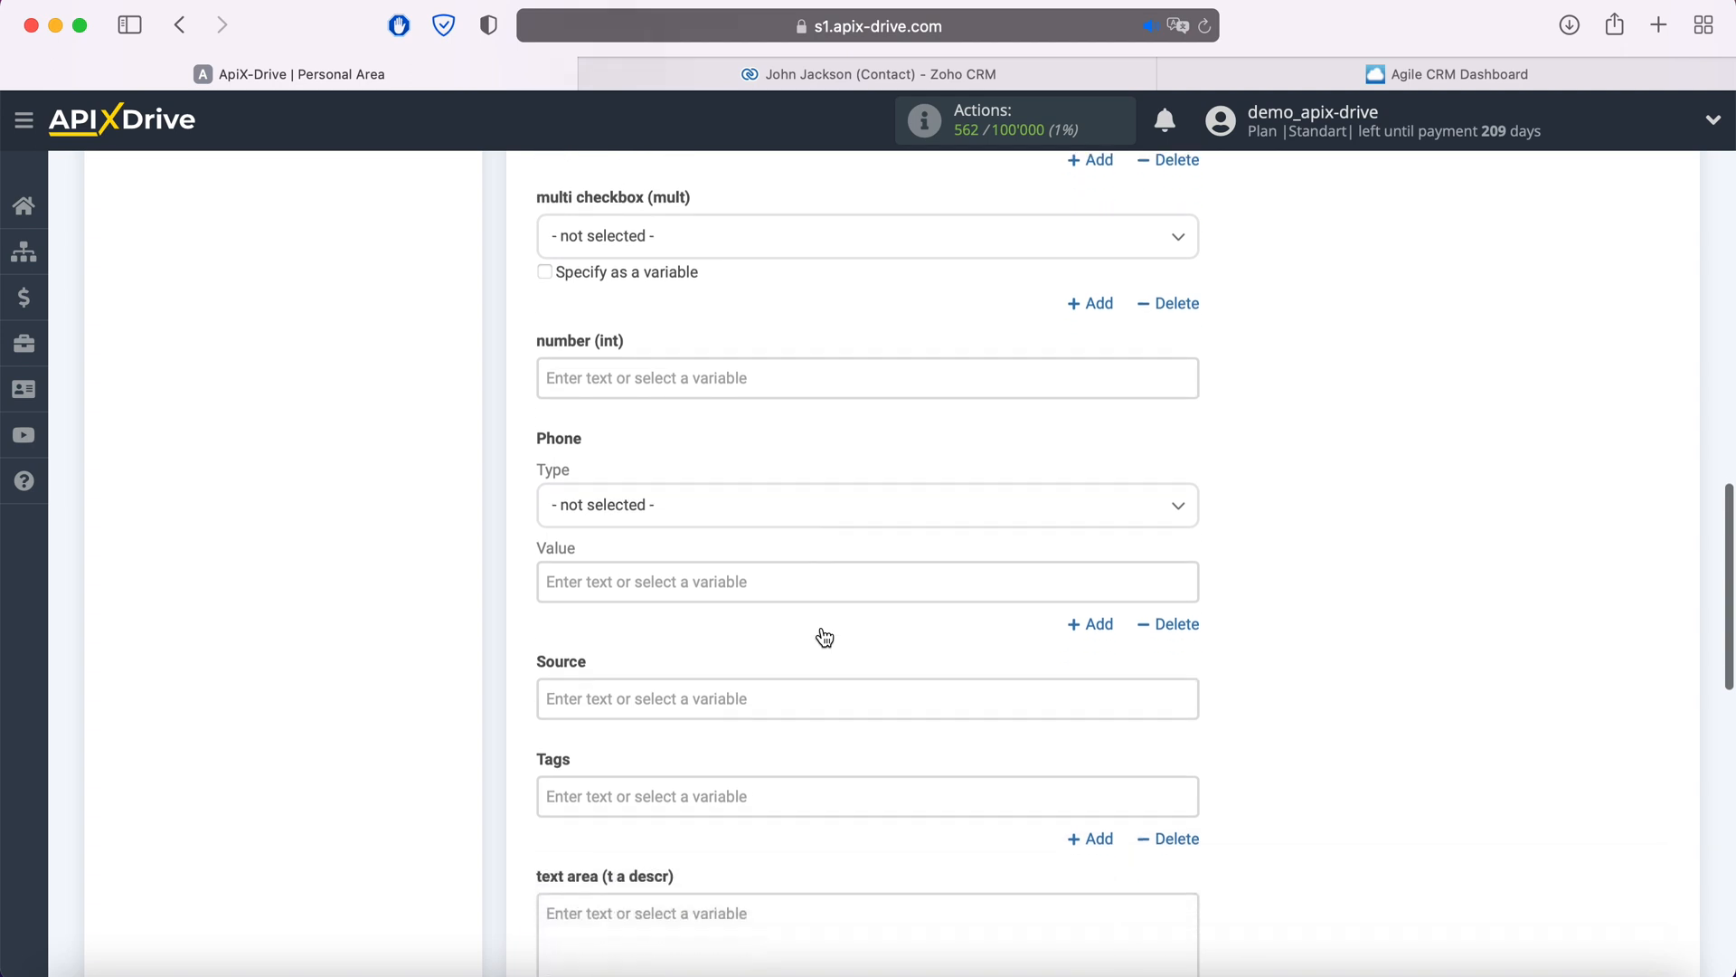
left_click(736, 547)
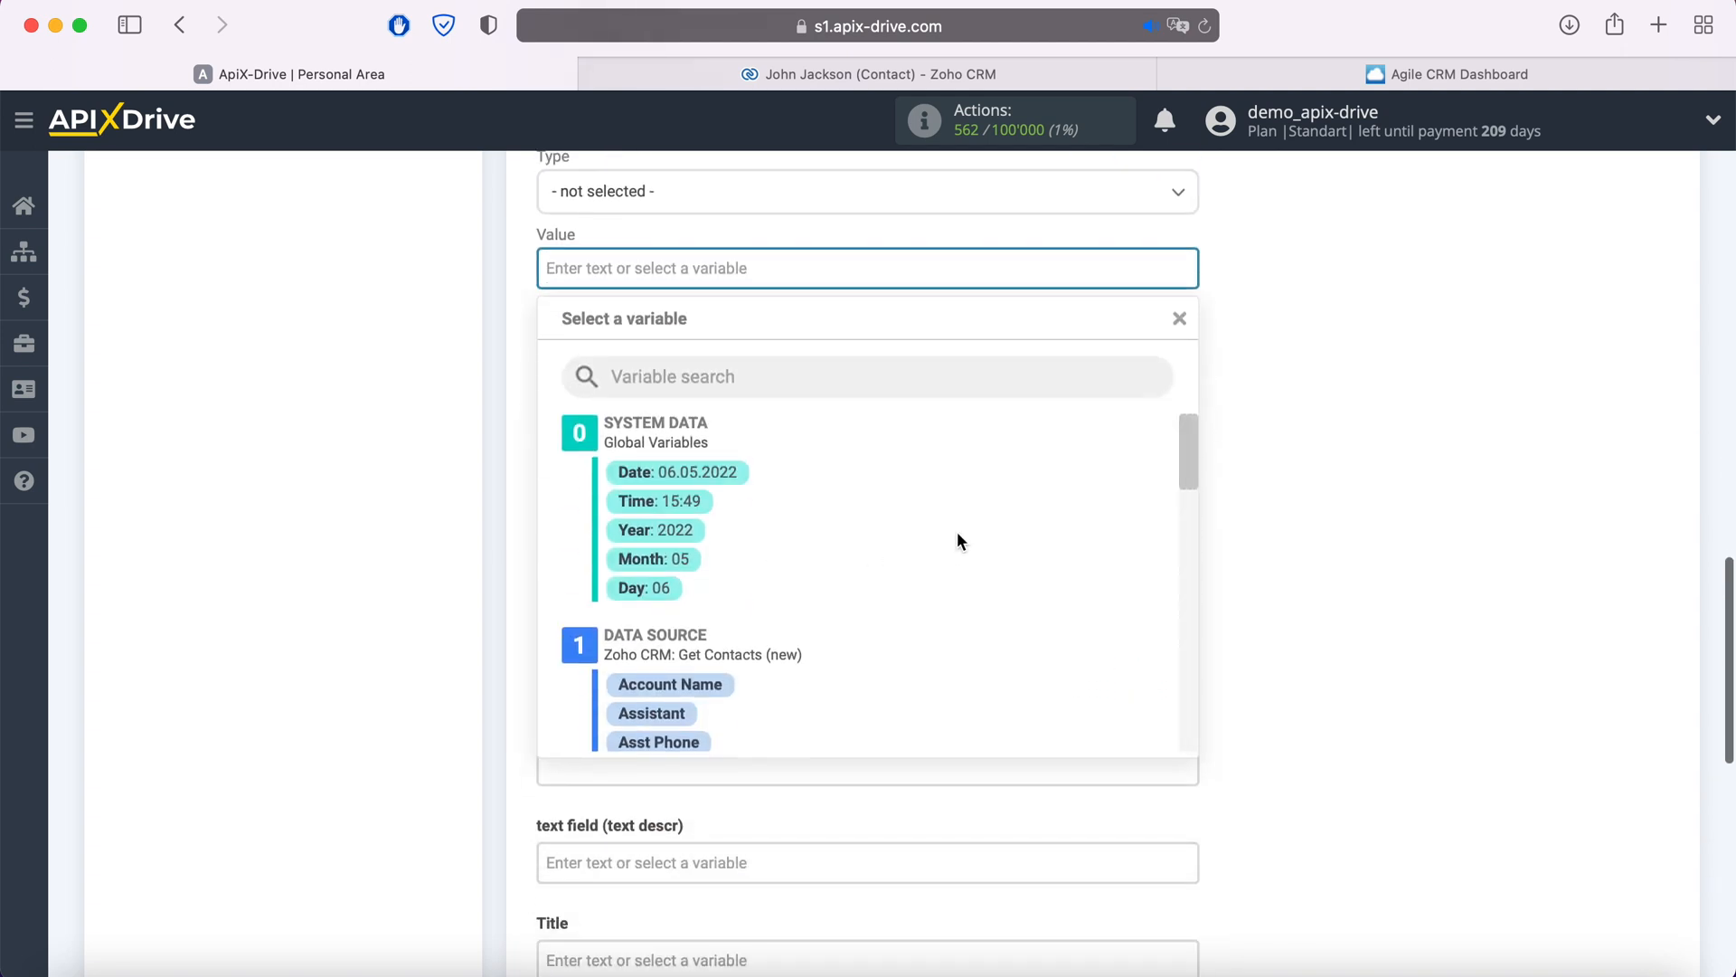
scroll(959, 535, "down", 4)
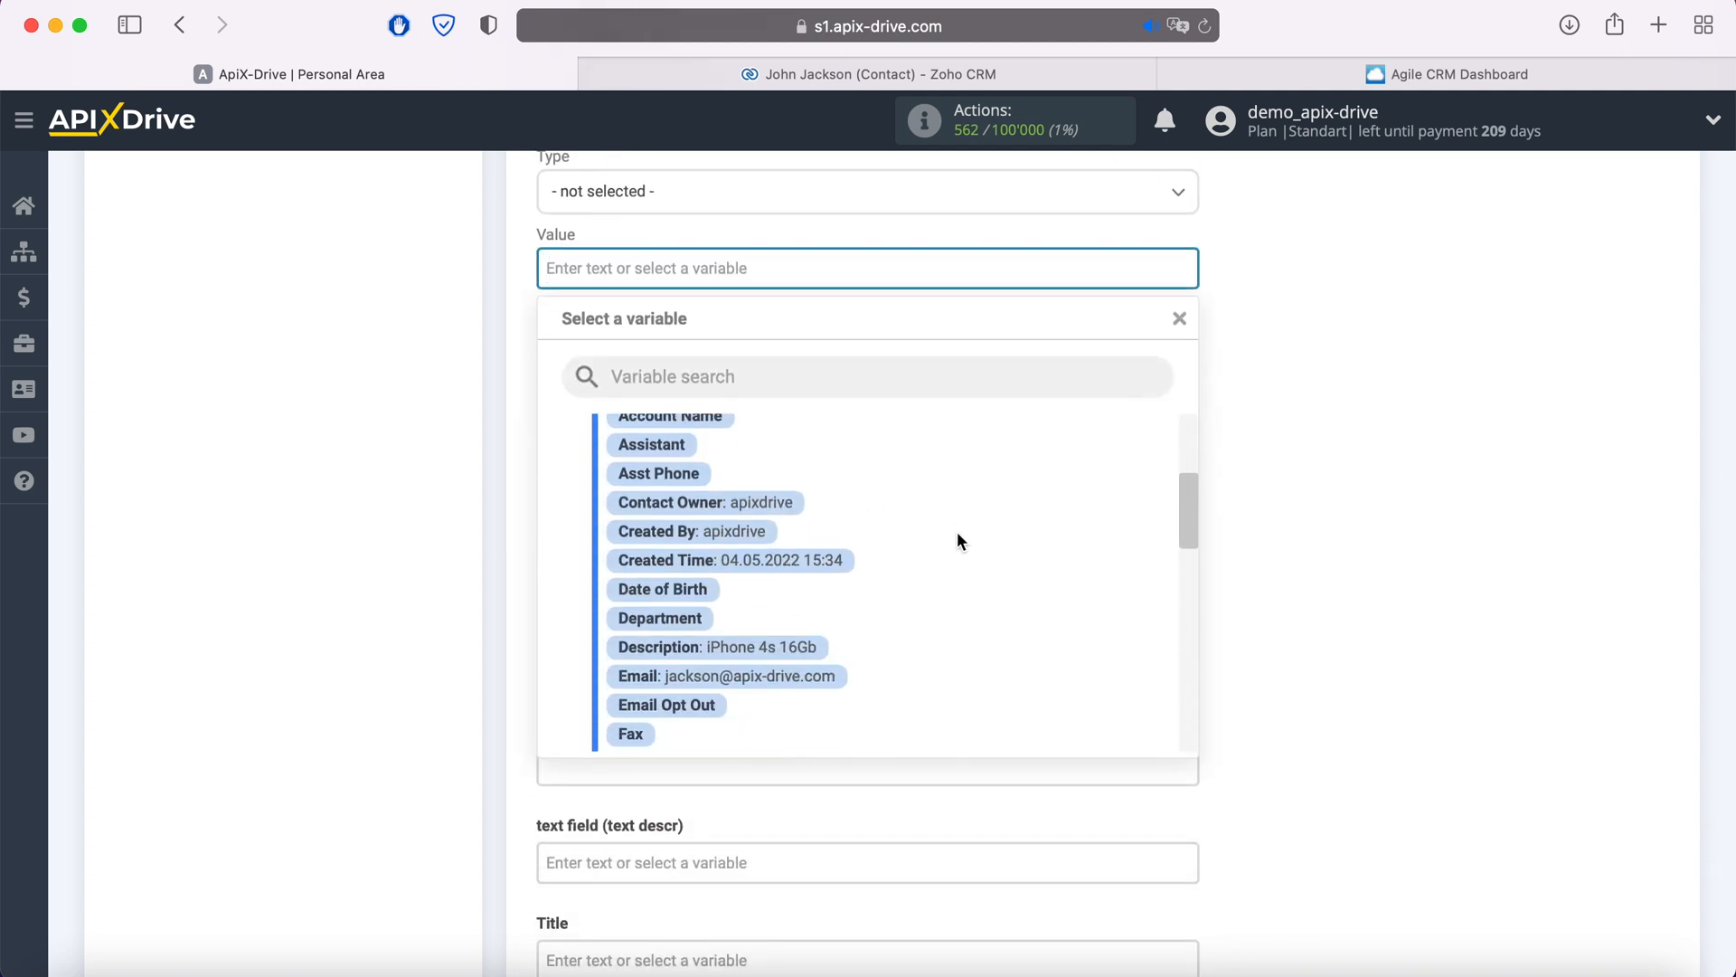
scroll(958, 533, "down", 3)
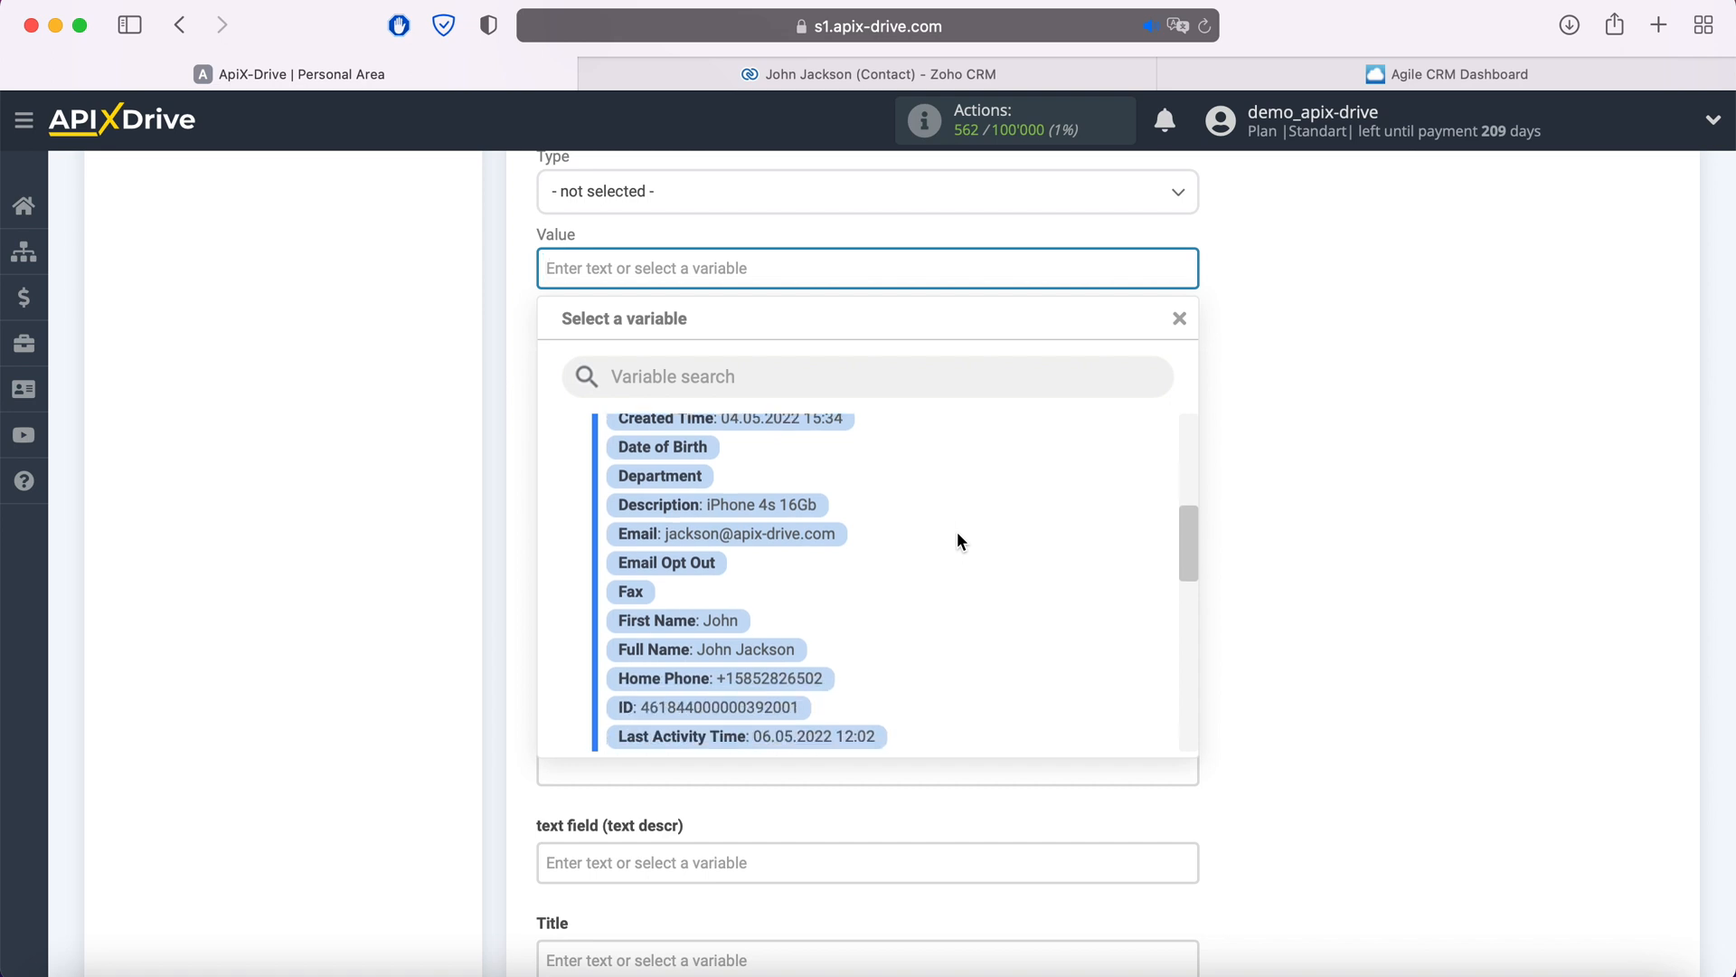
left_click(821, 678)
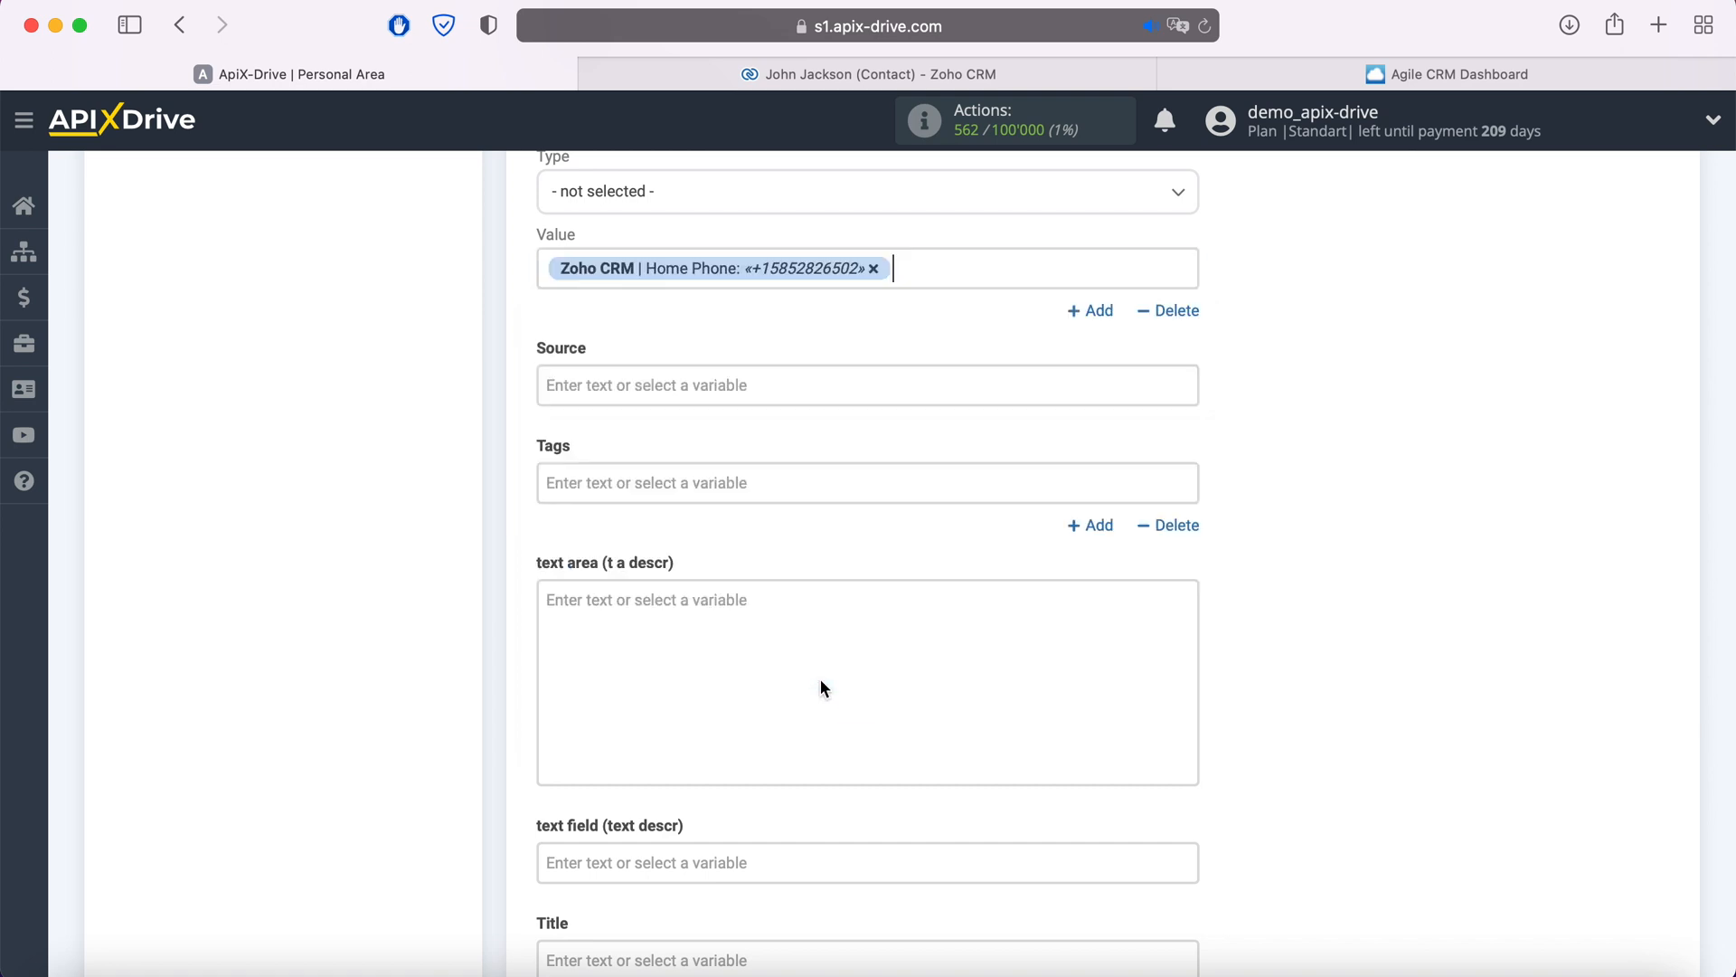
- Set Tags to 'Product' followed by the Zoho Description variable
left_click(752, 486)
scroll(881, 487, "down", 3)
scroll(964, 496, "down", 1)
scroll(964, 491, "down", 5)
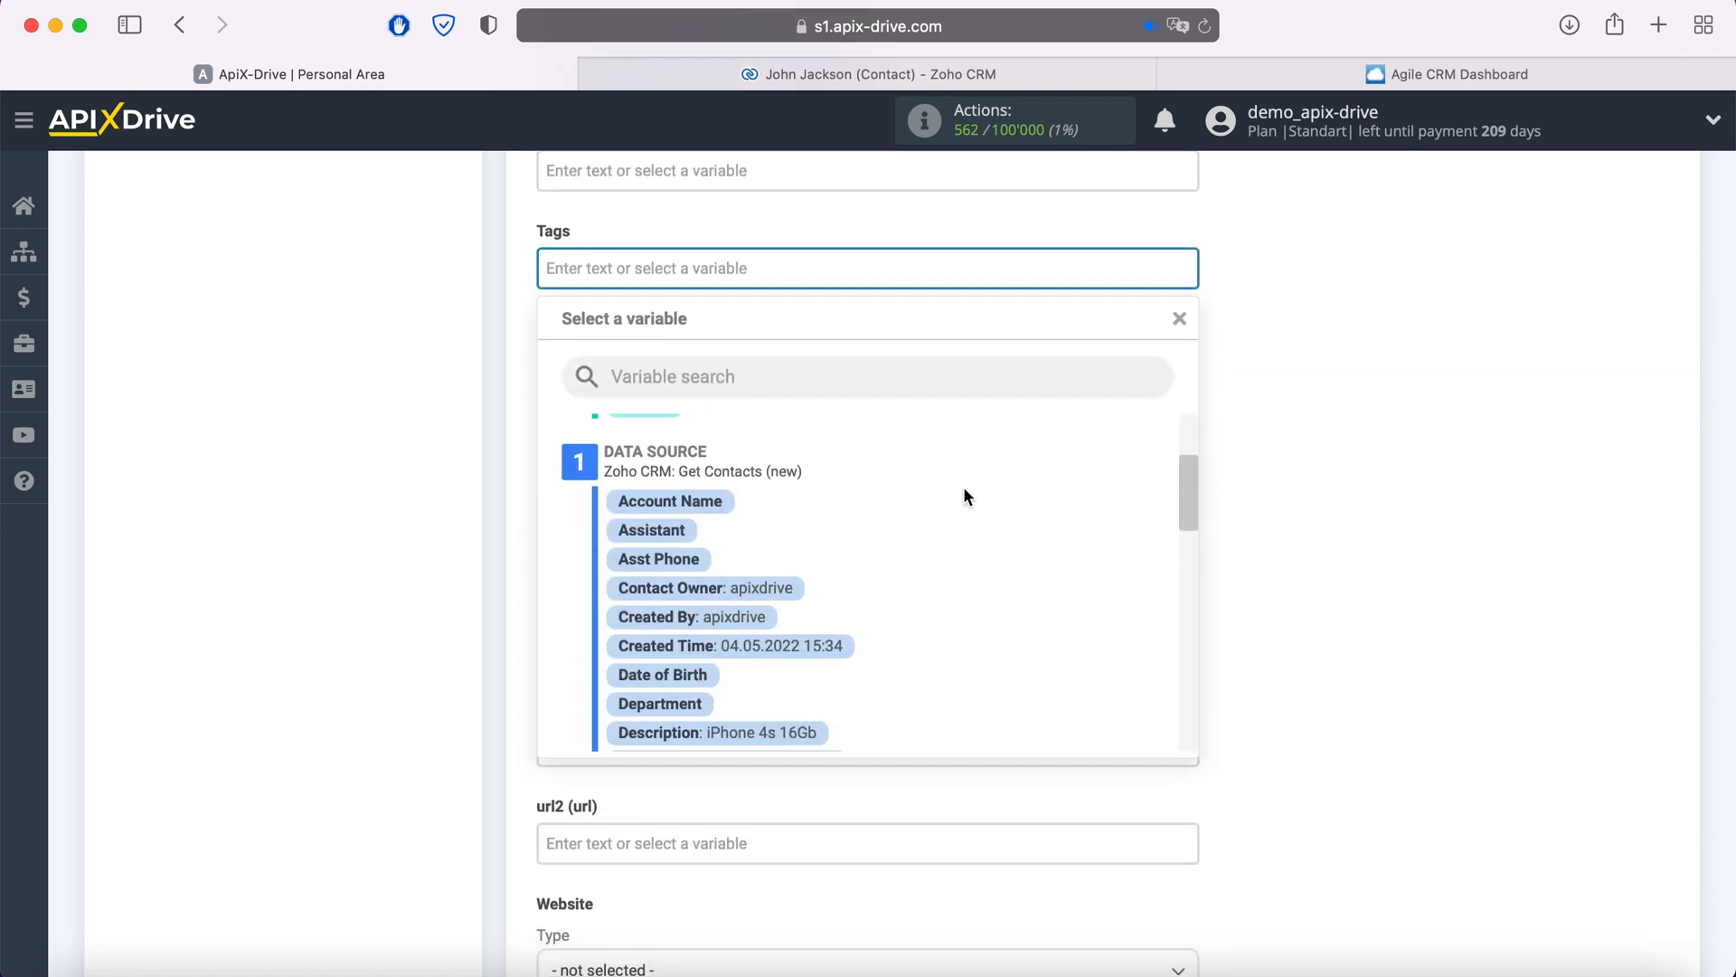
left_click(814, 608)
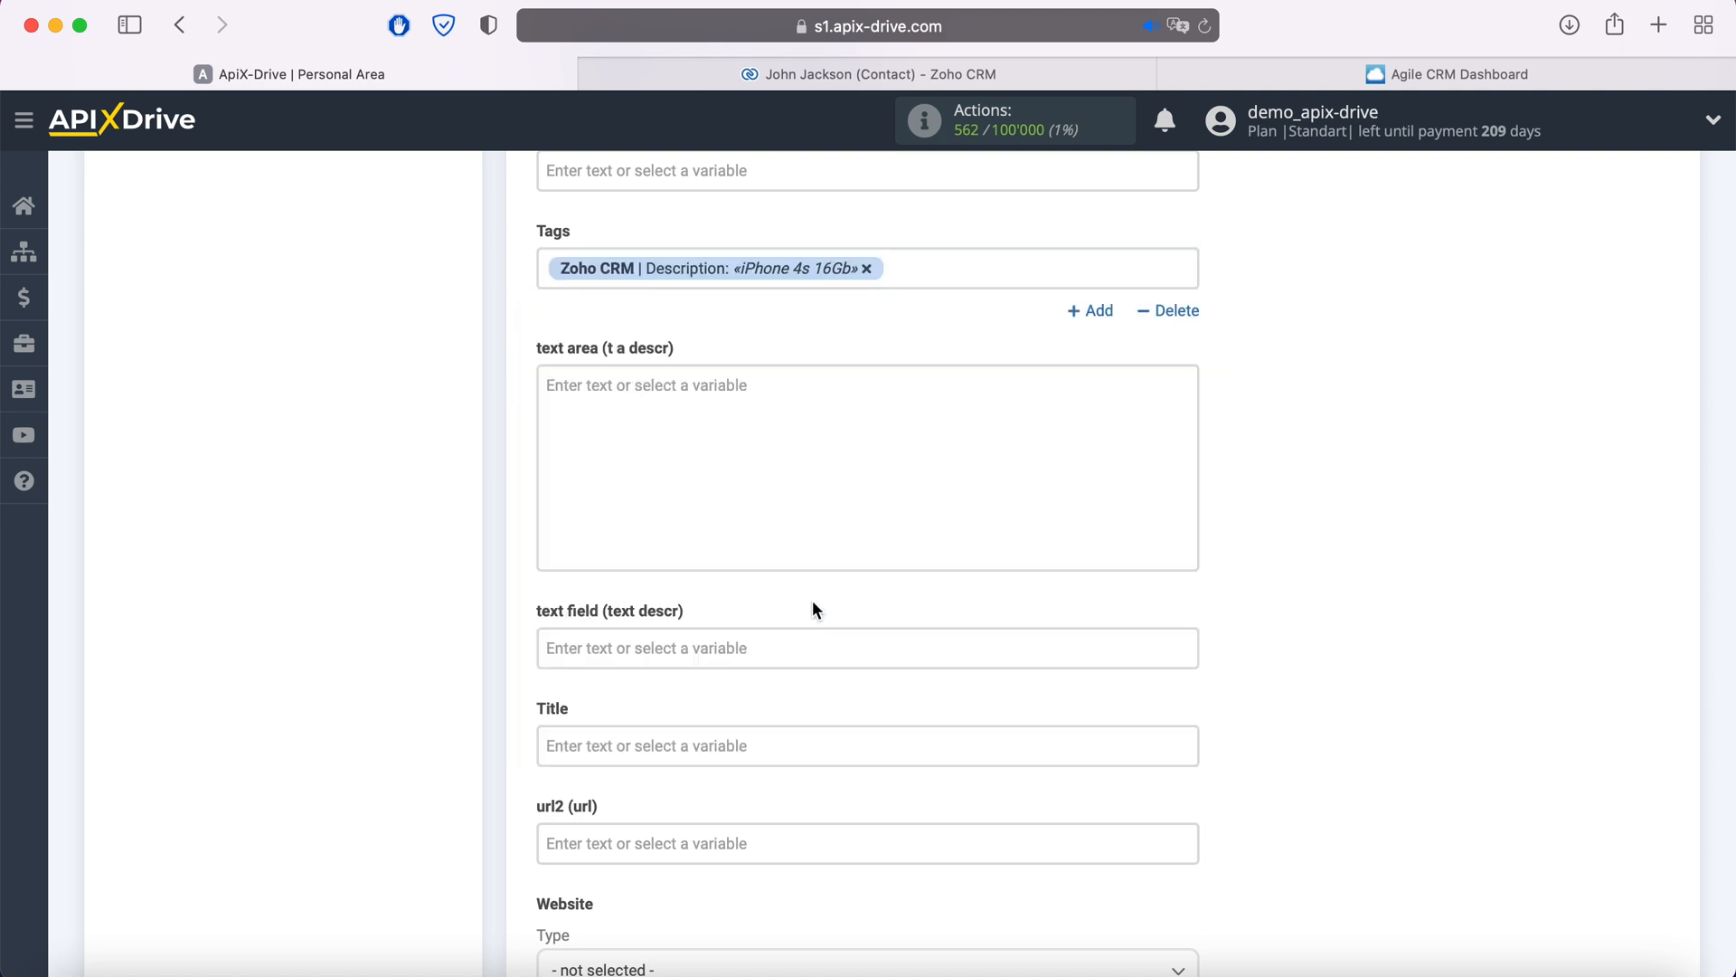
left_click(551, 266)
type("Product")
left_click(1389, 417)
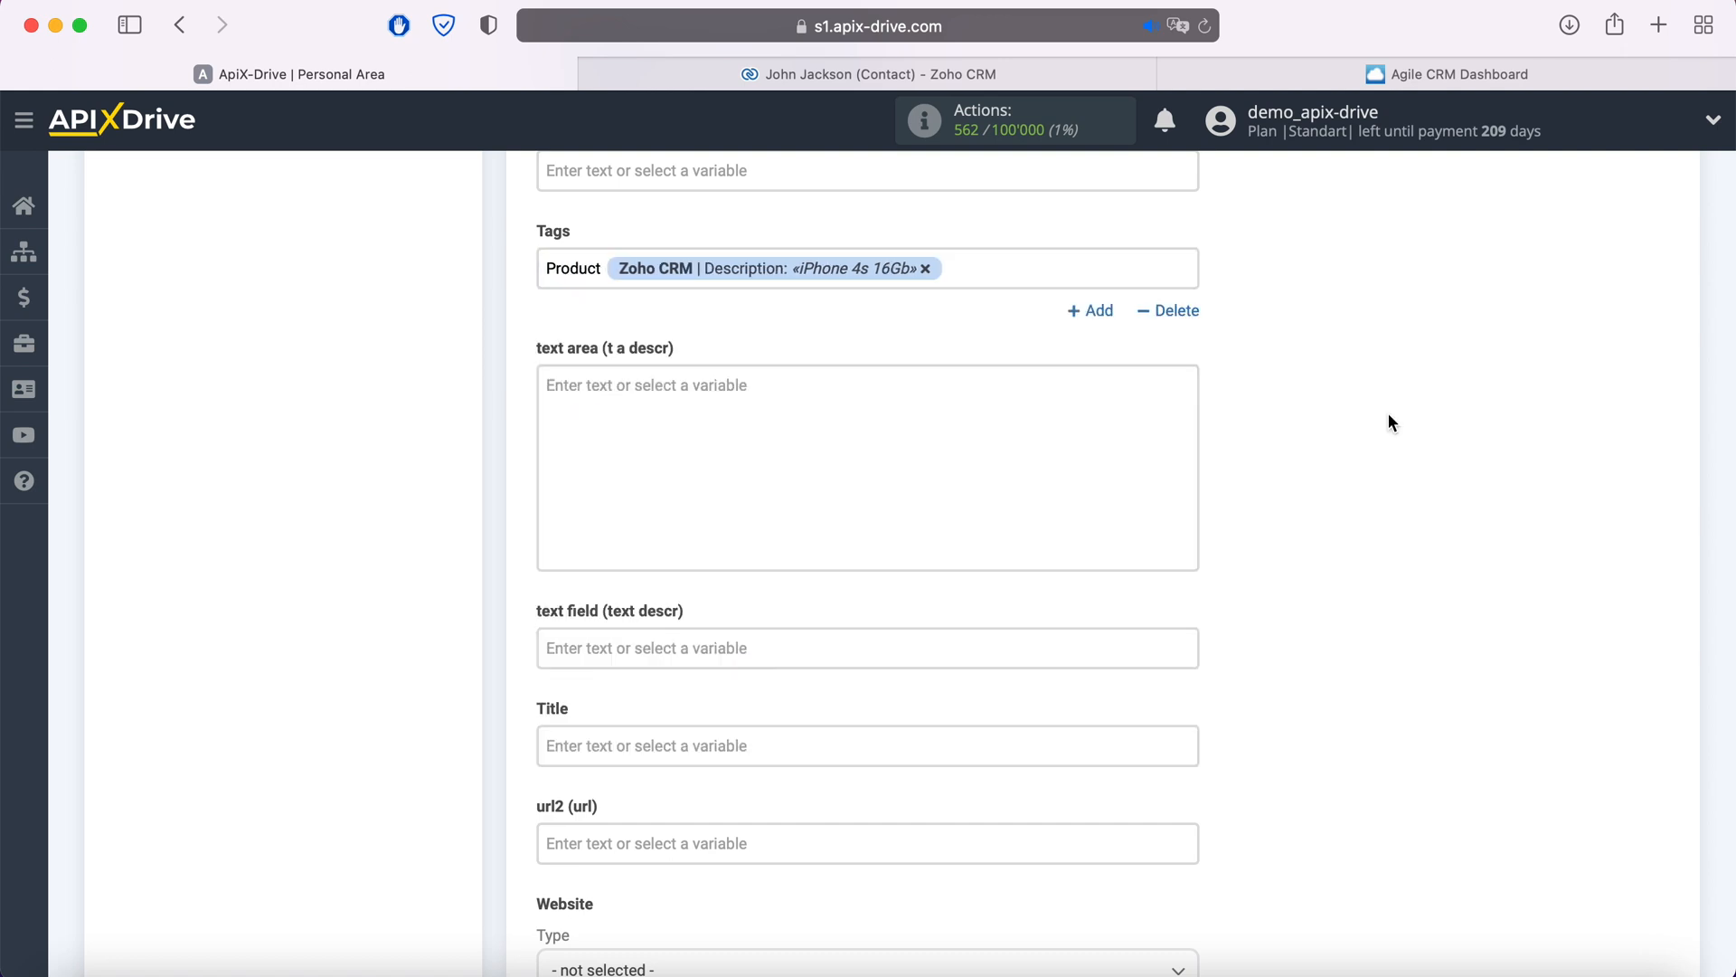
scroll(1389, 418, "down", 5)
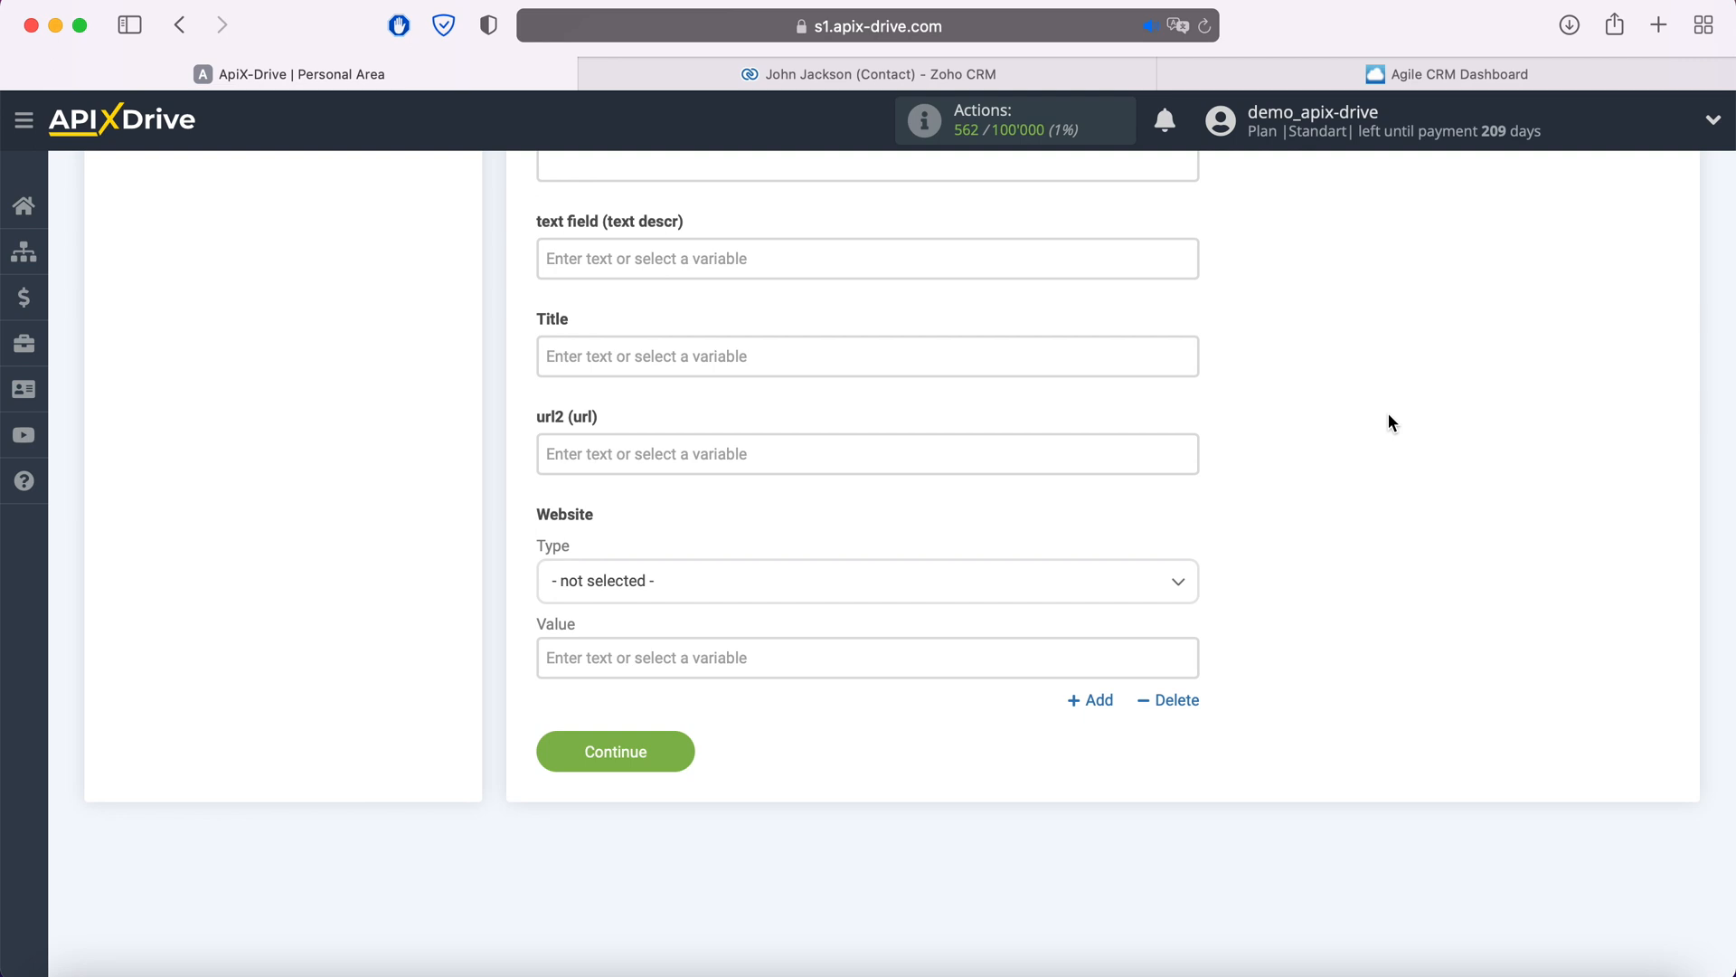
- Save the field mapping and send the test contact to Agile CRM
left_click(682, 757)
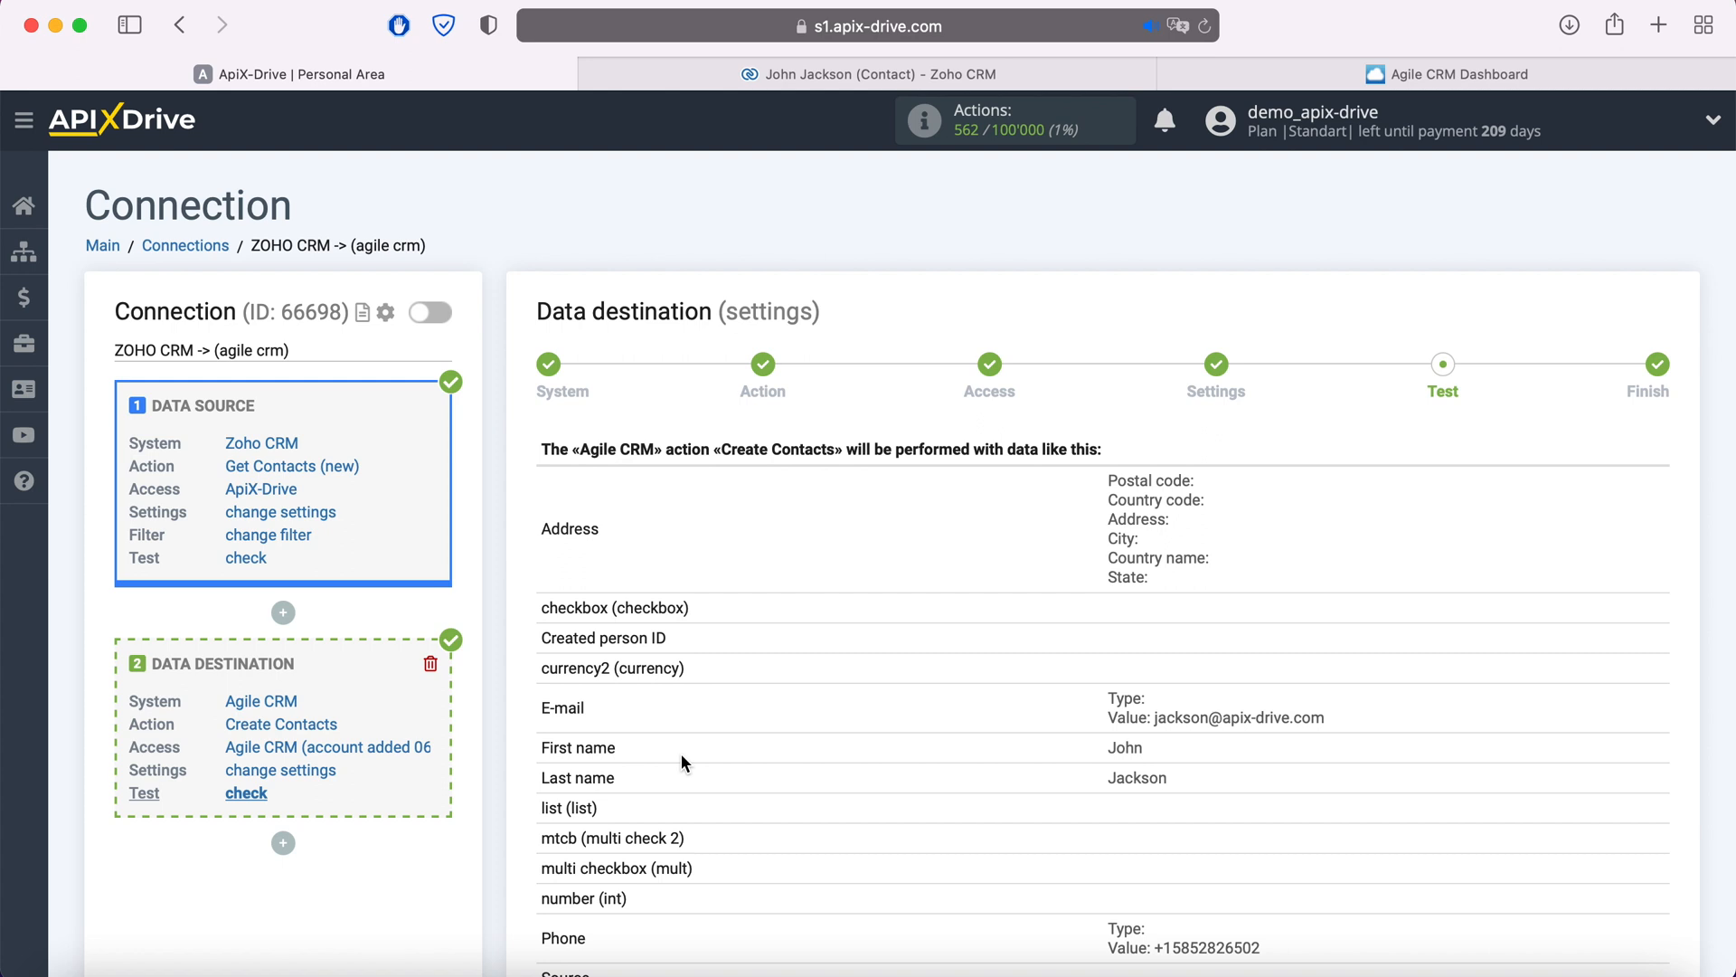
scroll(681, 758, "down", 5)
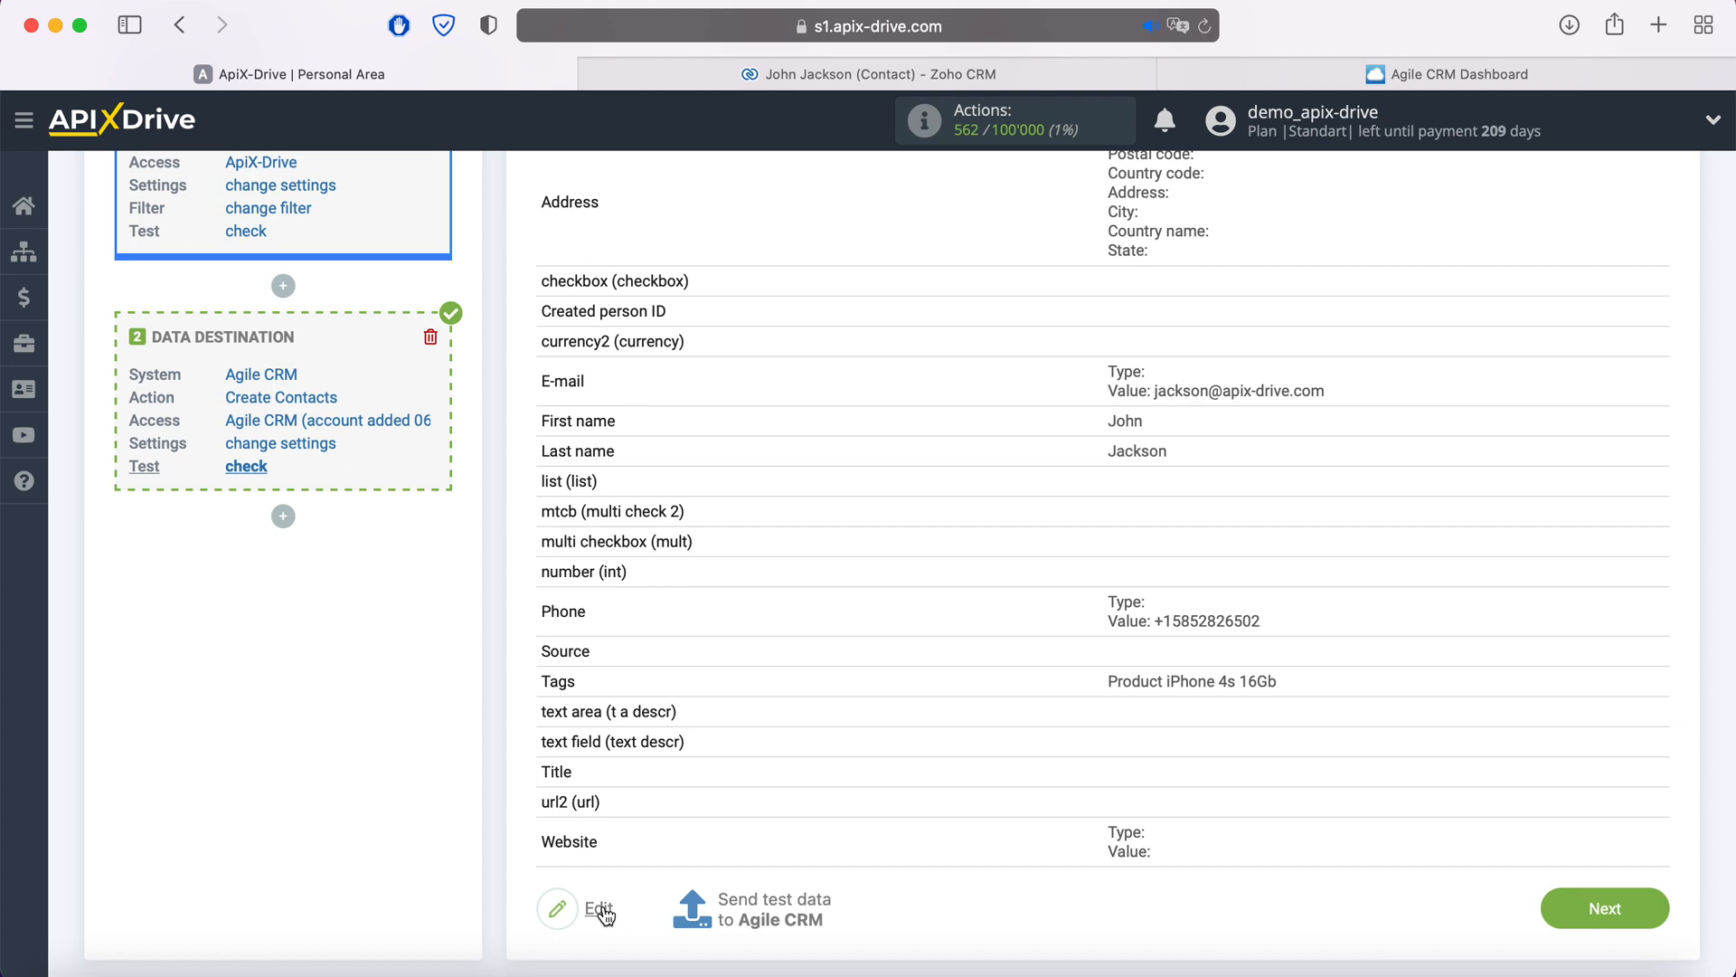
left_click(780, 906)
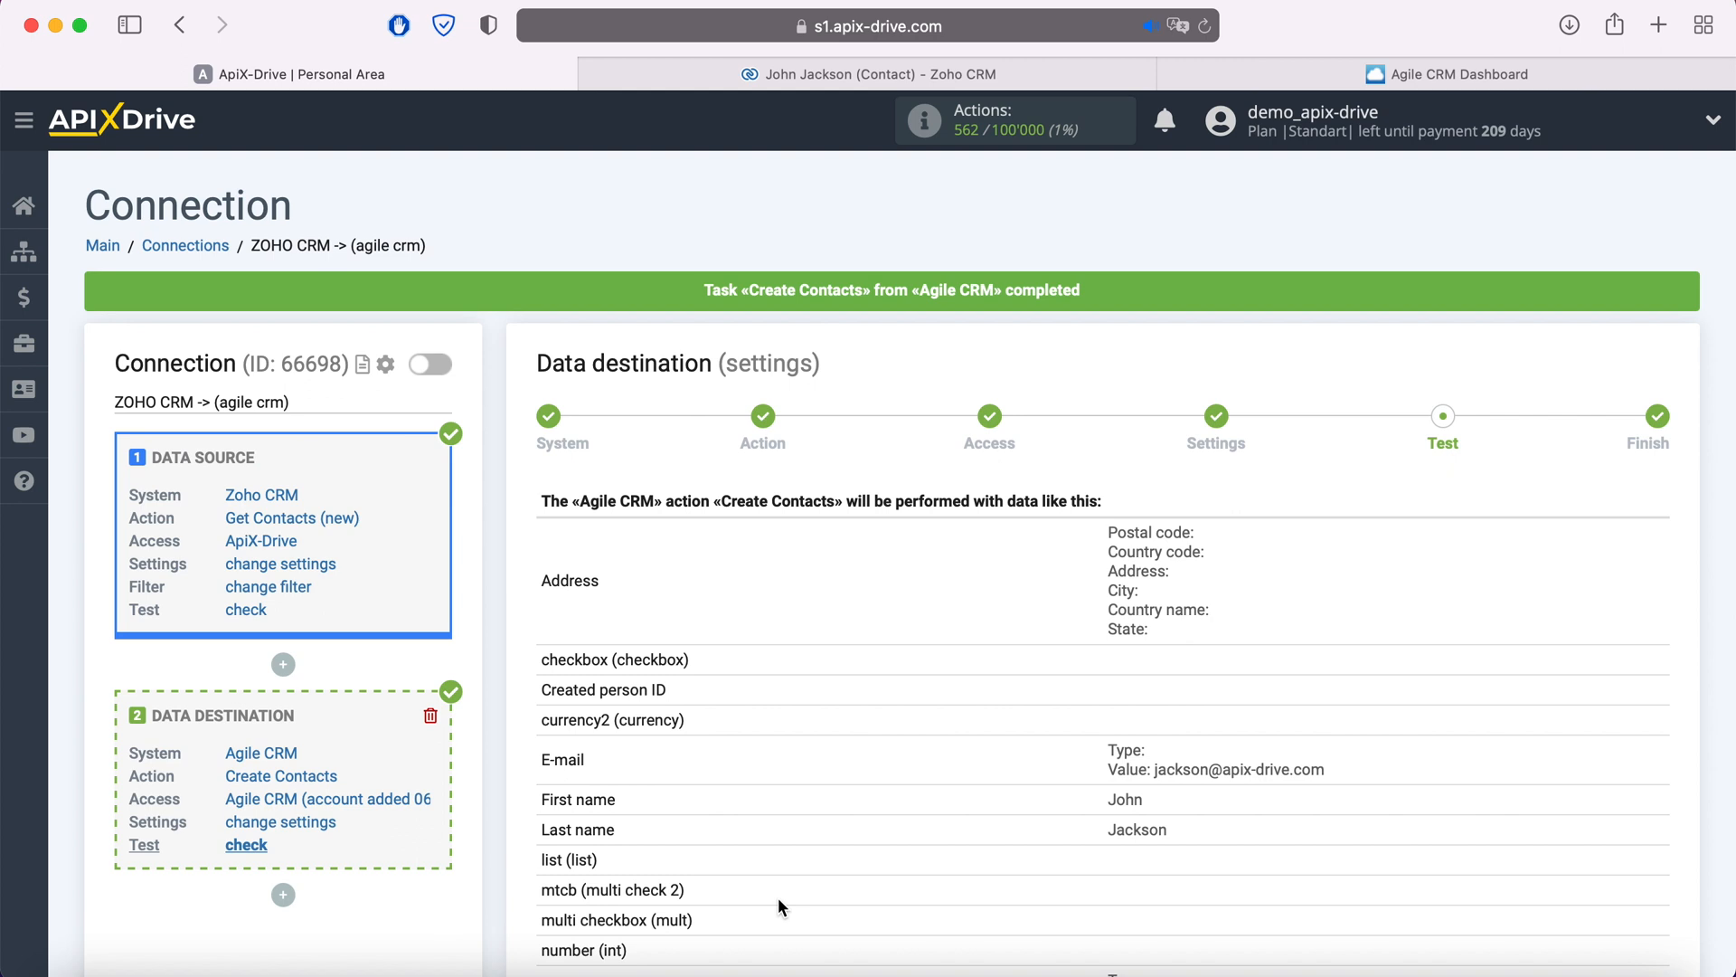
left_click(1223, 72)
- Open the new test contact tagged 'Product iPhone 4s 16Gb' in Agile CRM's Contacts list
left_click(308, 352)
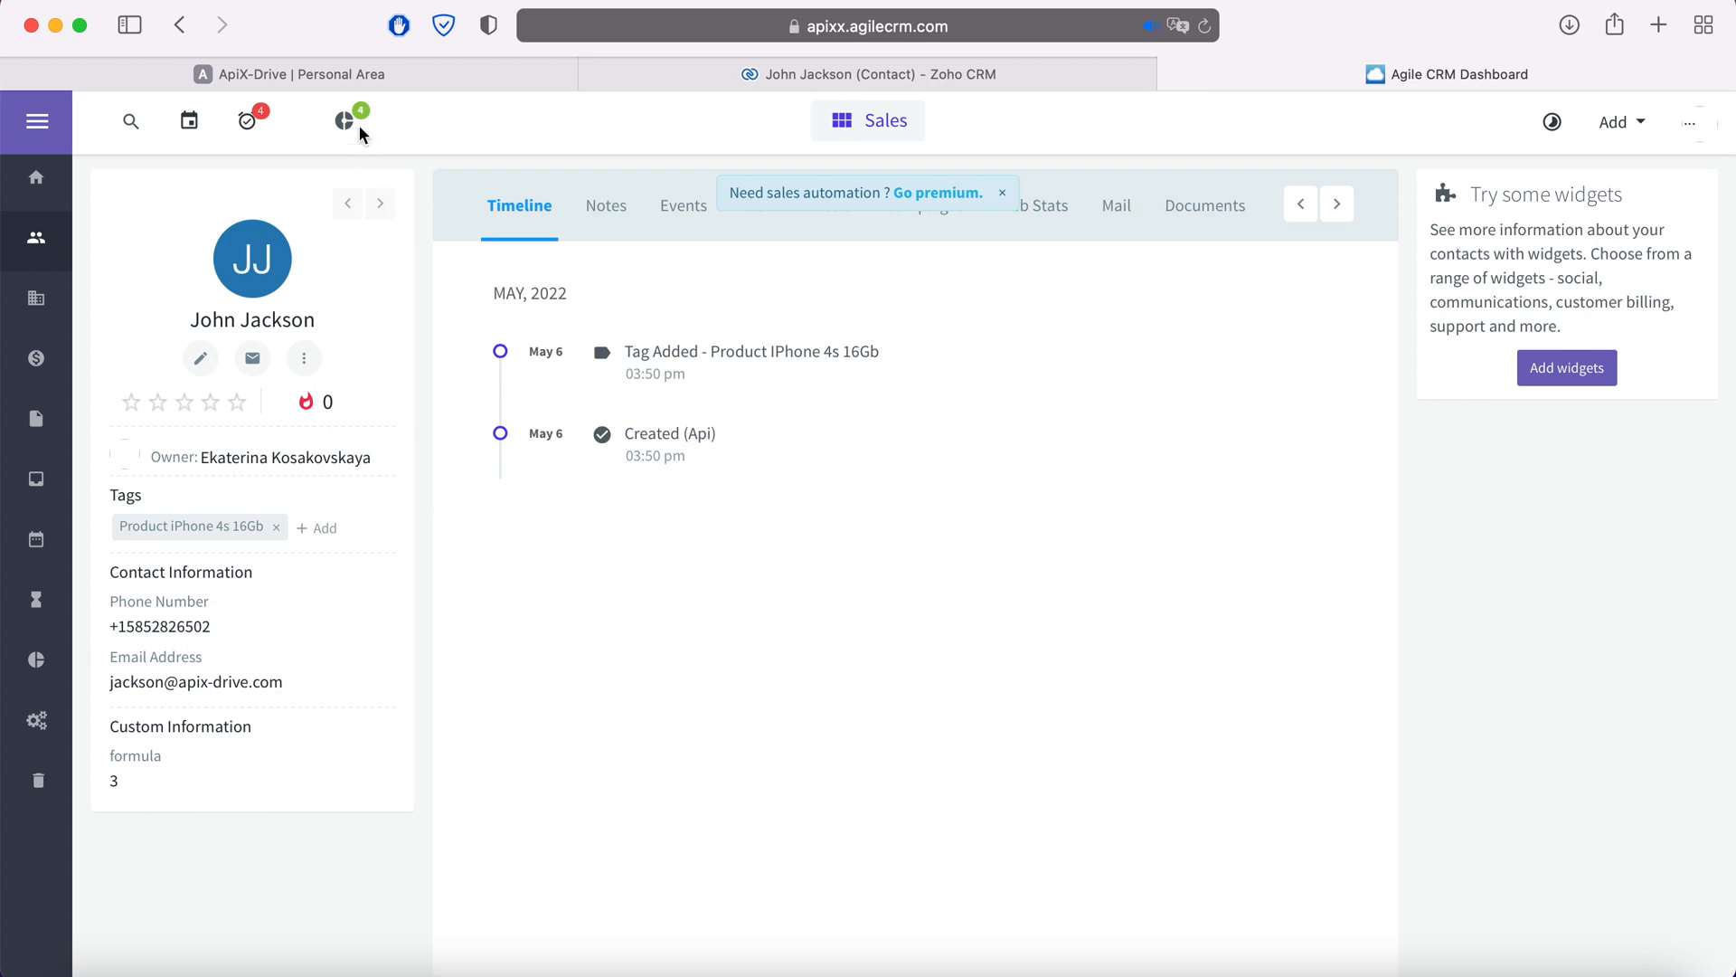
left_click(360, 74)
- Proceed to the finish step and enable automatic updates for the connection
scroll(1358, 648, "down", 2)
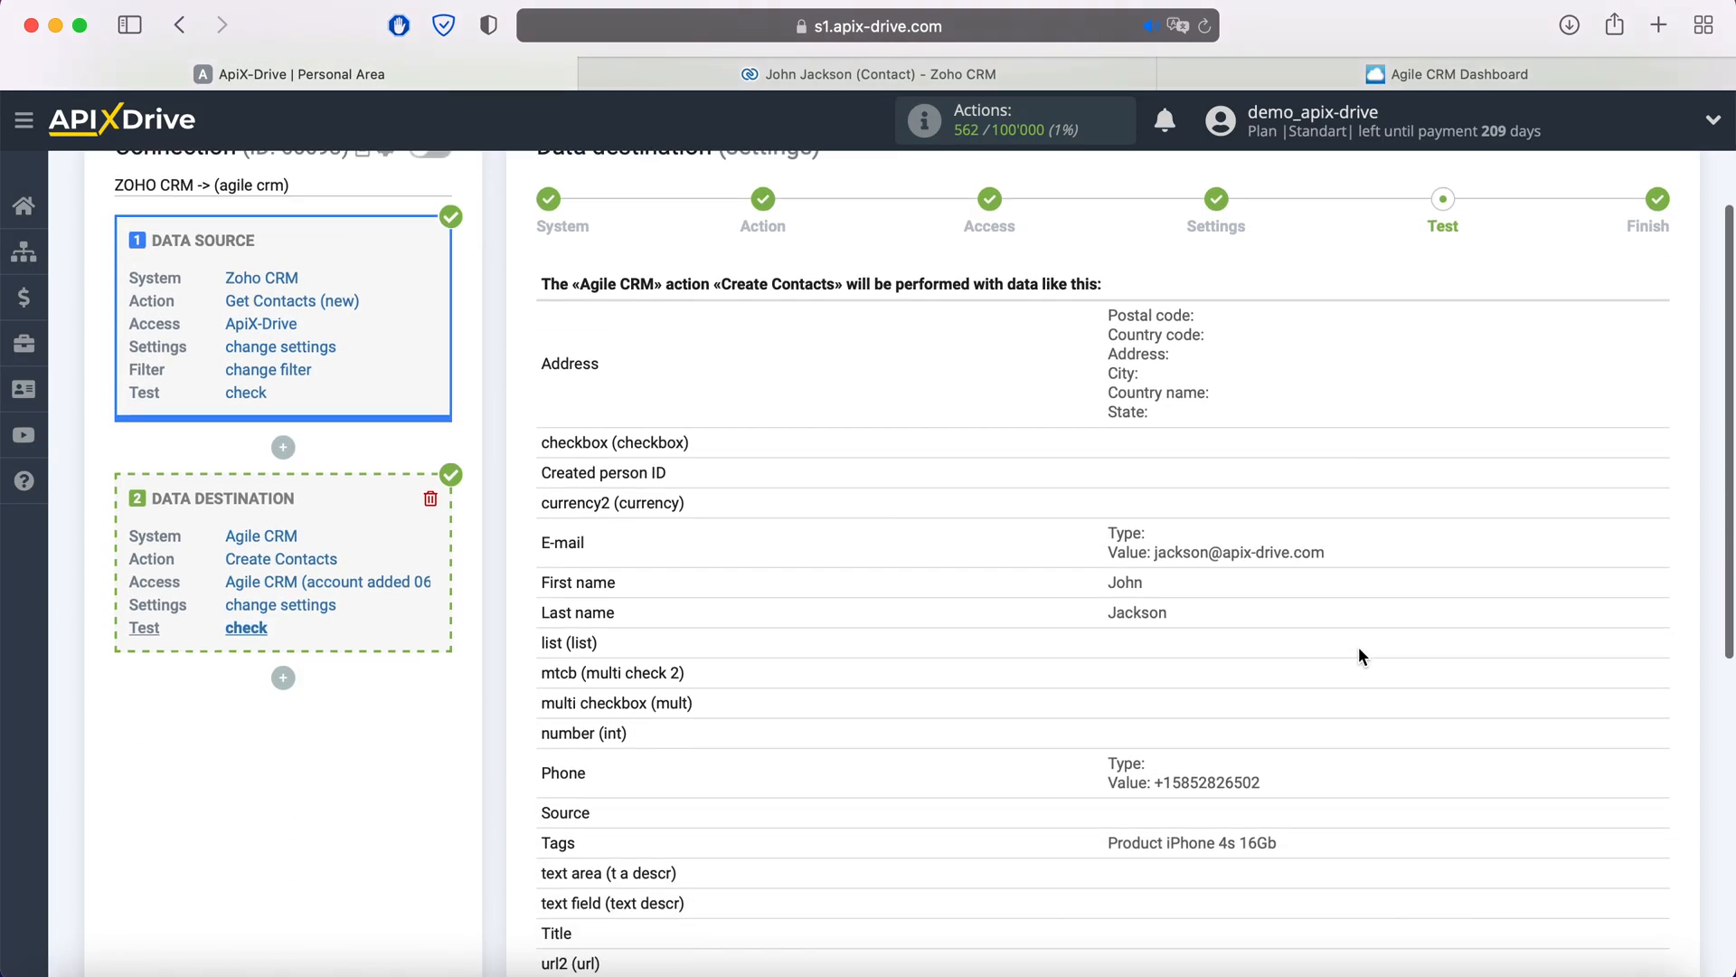
scroll(1358, 647, "down", 5)
left_click(1626, 793)
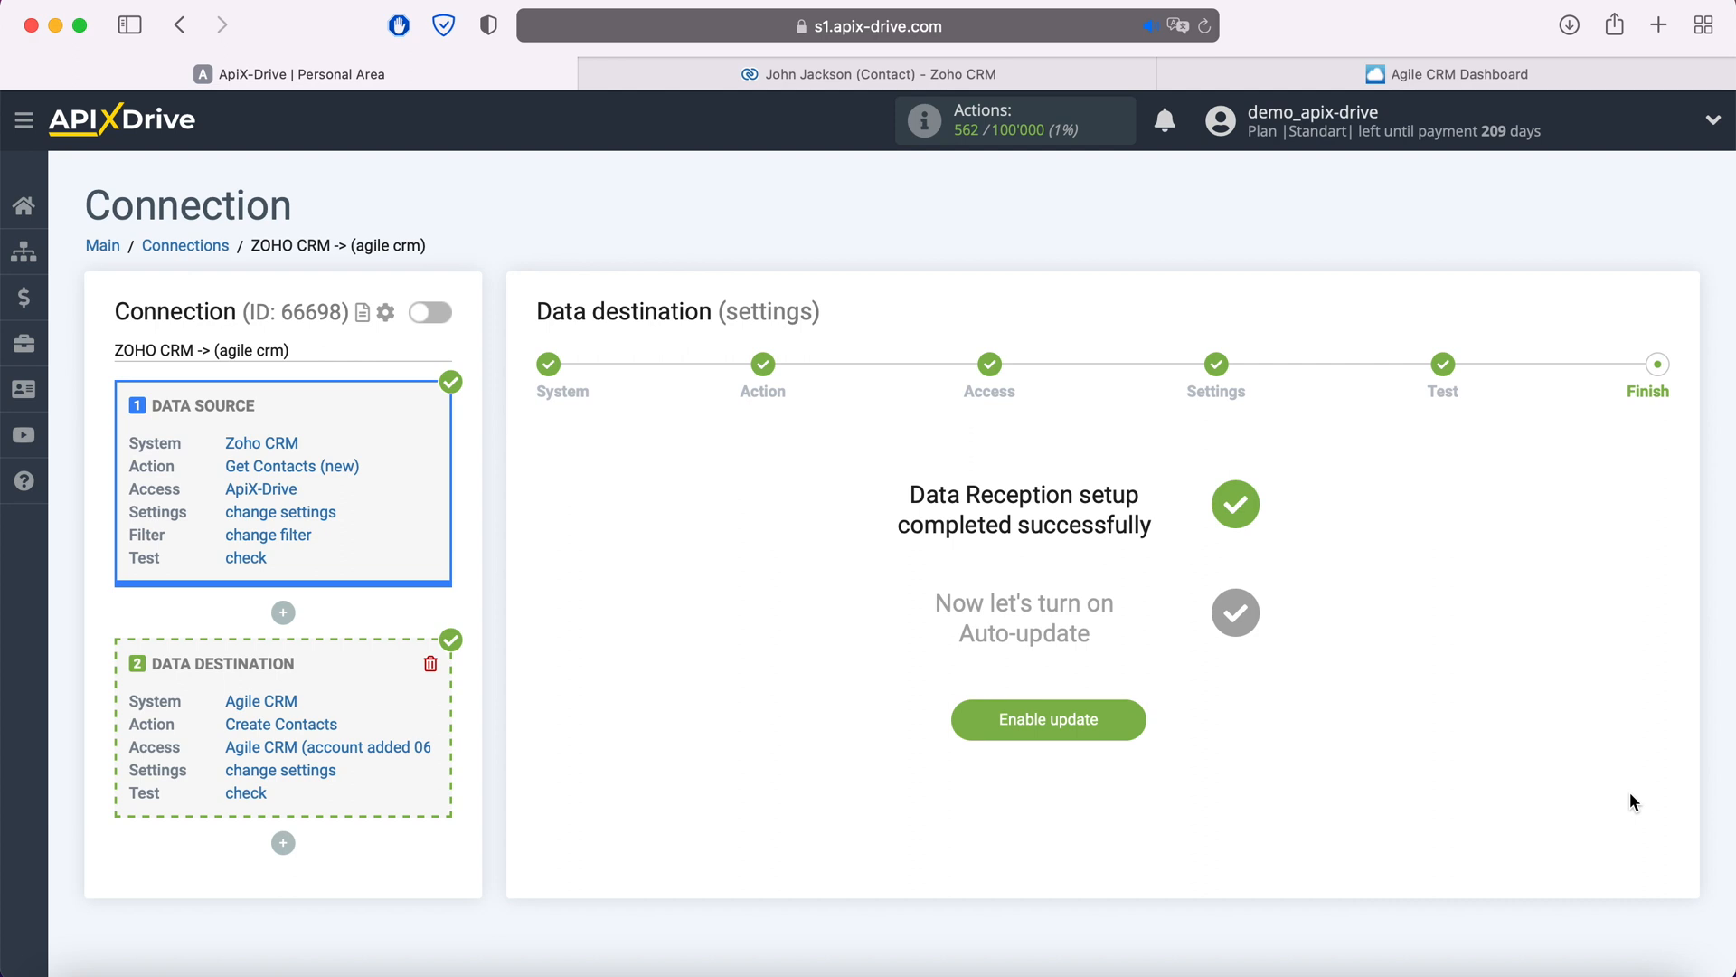
left_click(1128, 718)
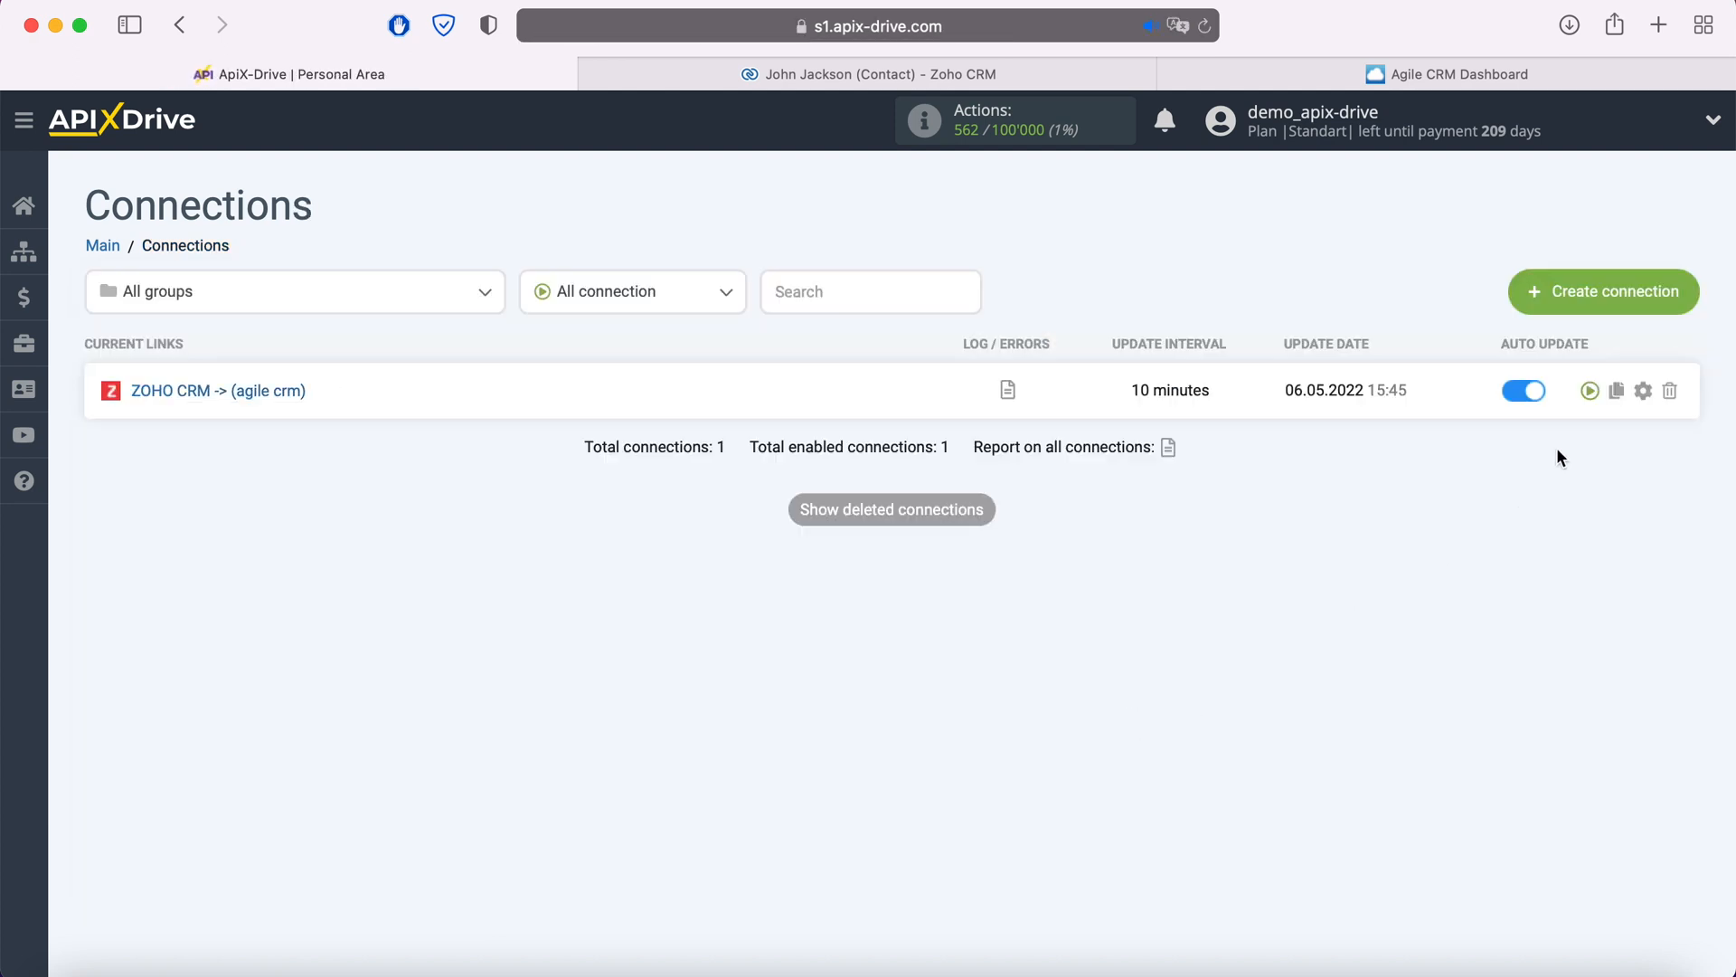
- Set the ZOHO CRM -> Agile CRM connection's update interval to 5 minutes and save
left_click(1644, 389)
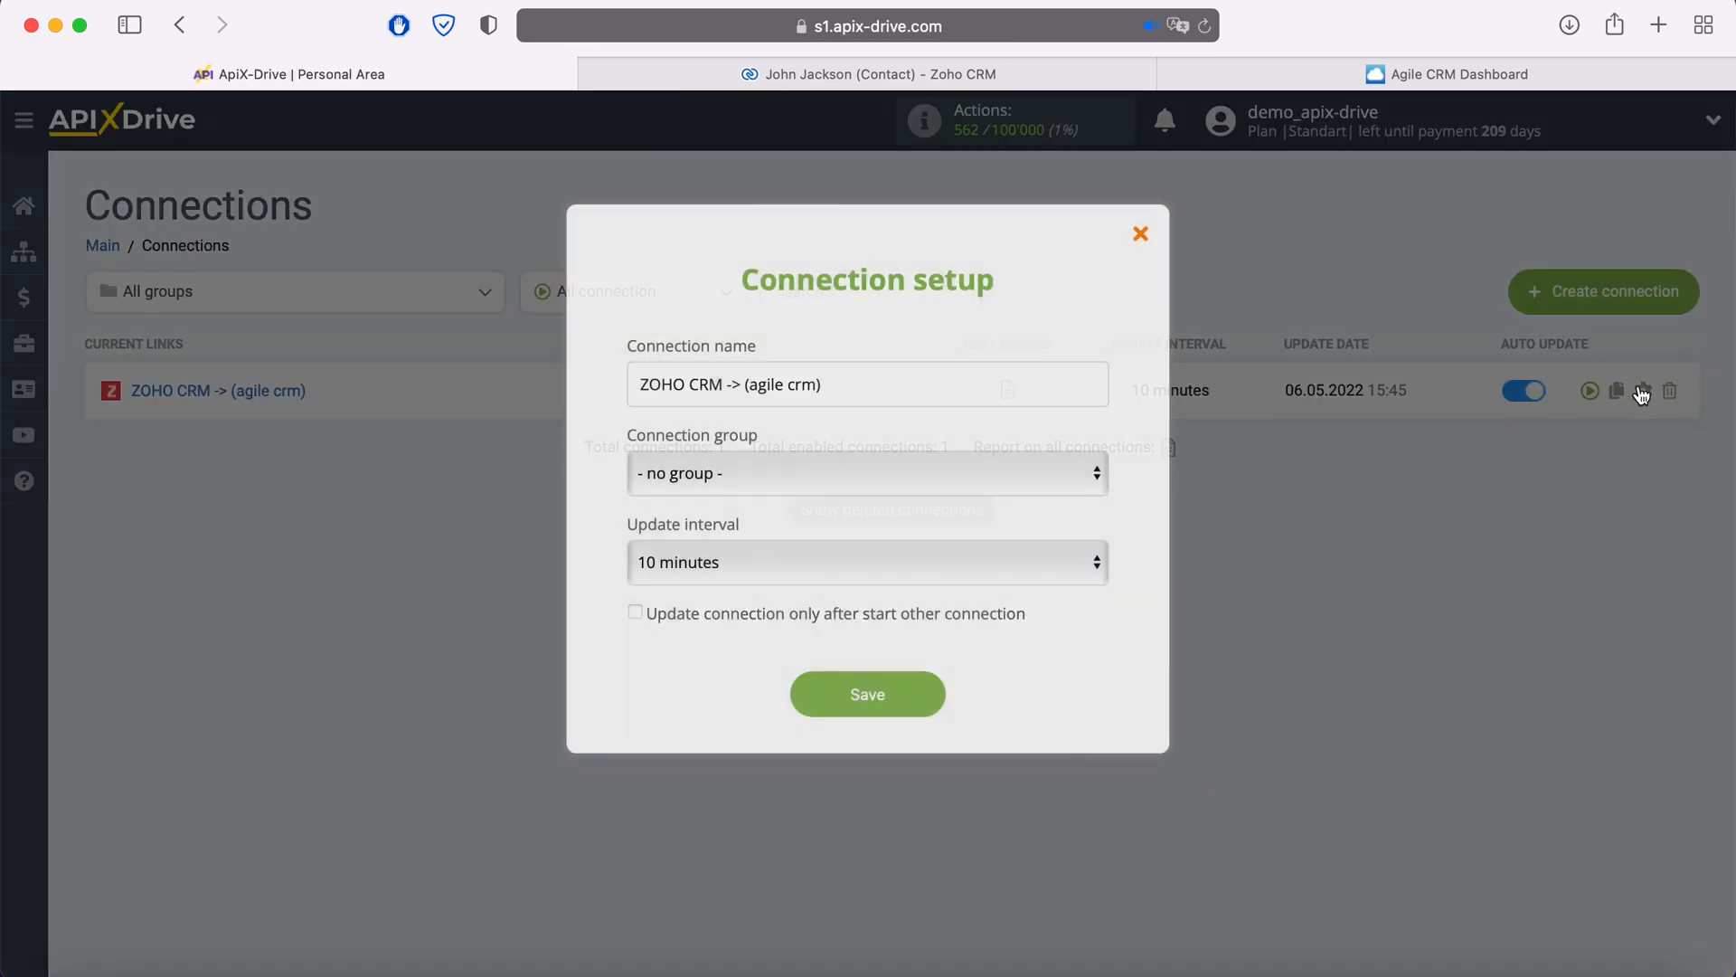
left_click(1060, 563)
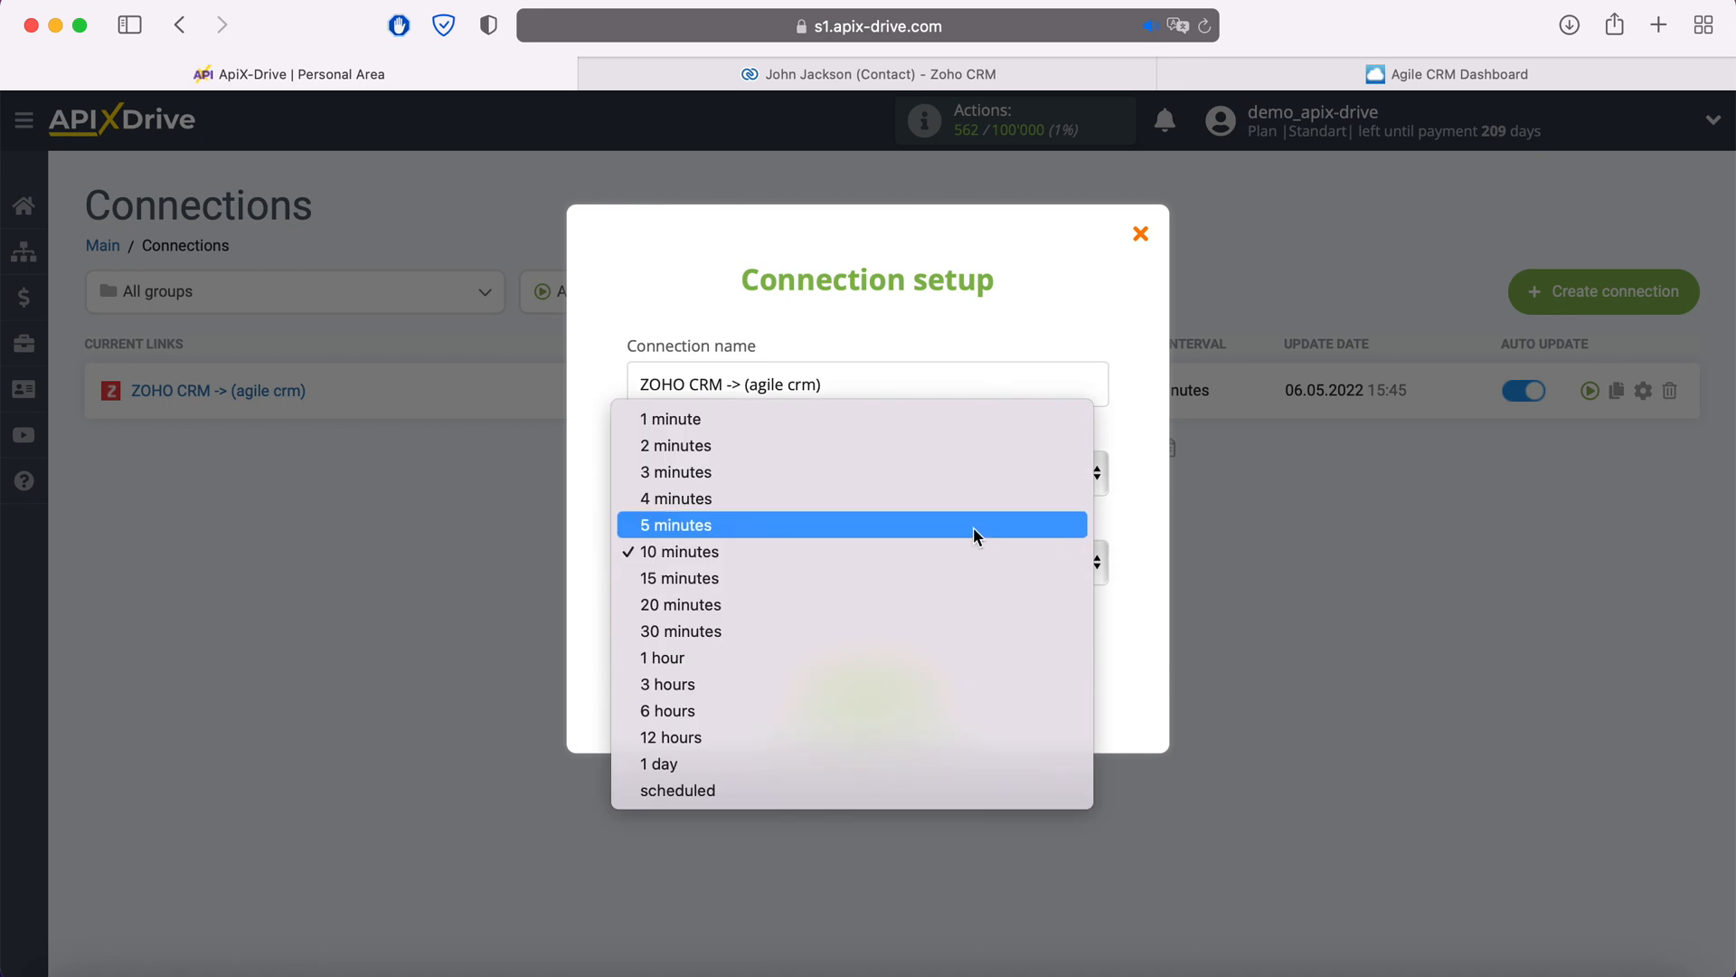
left_click(973, 526)
left_click(937, 699)
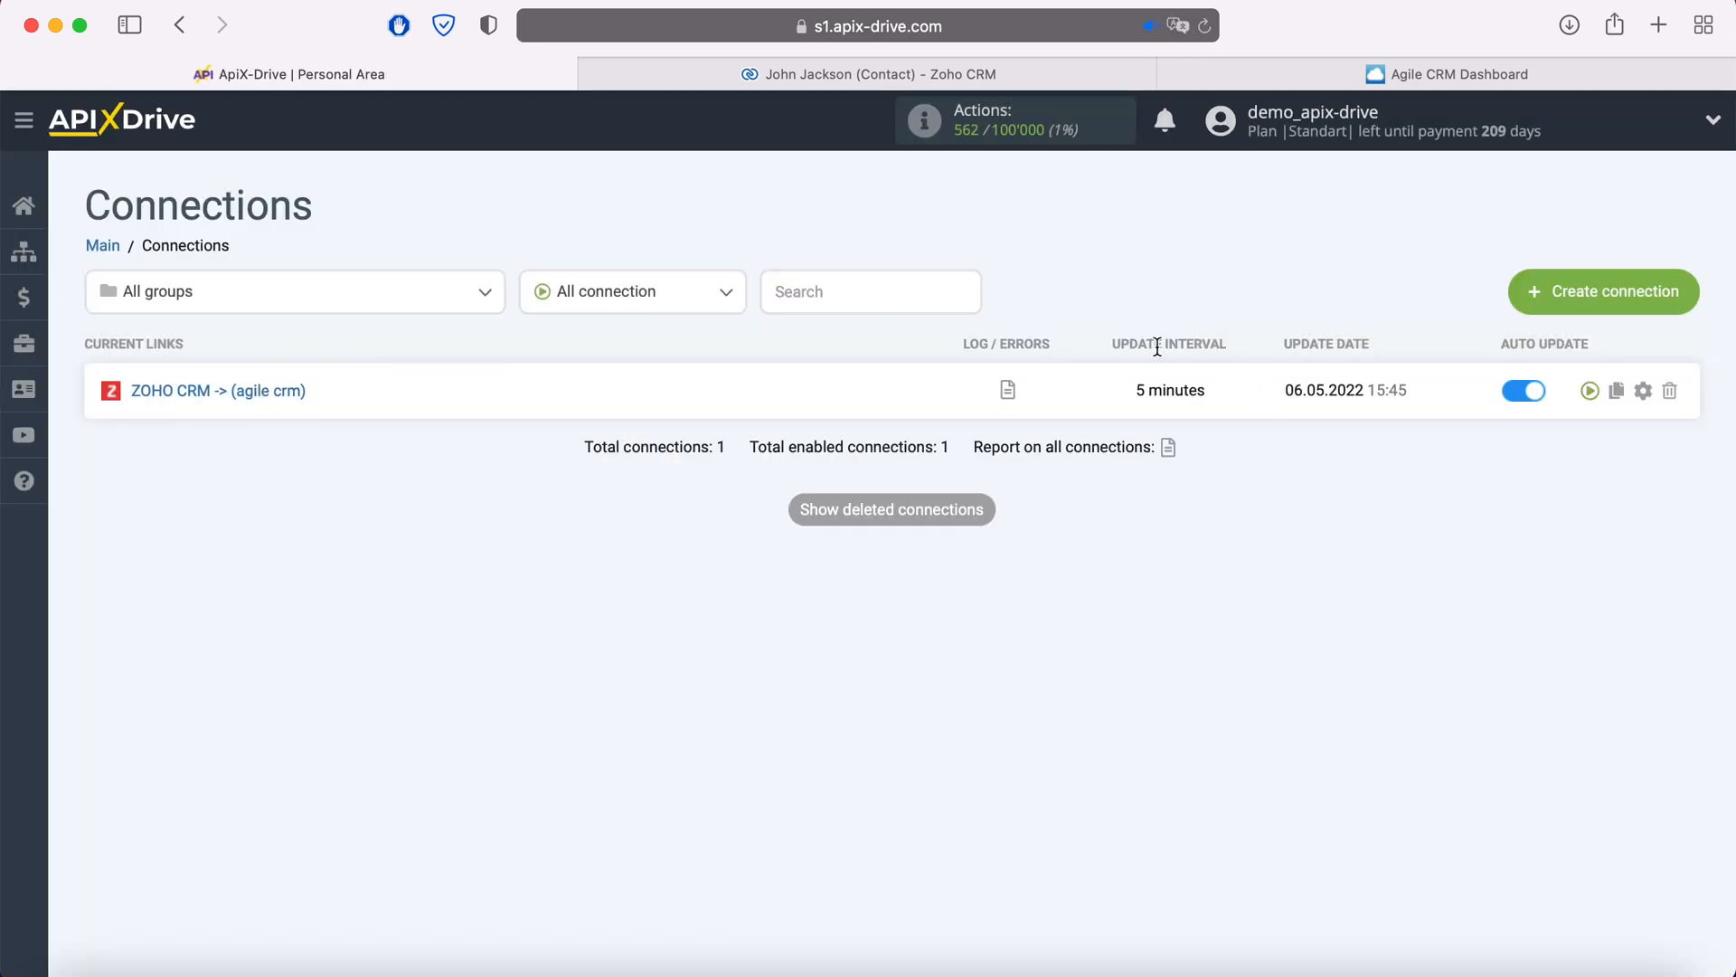